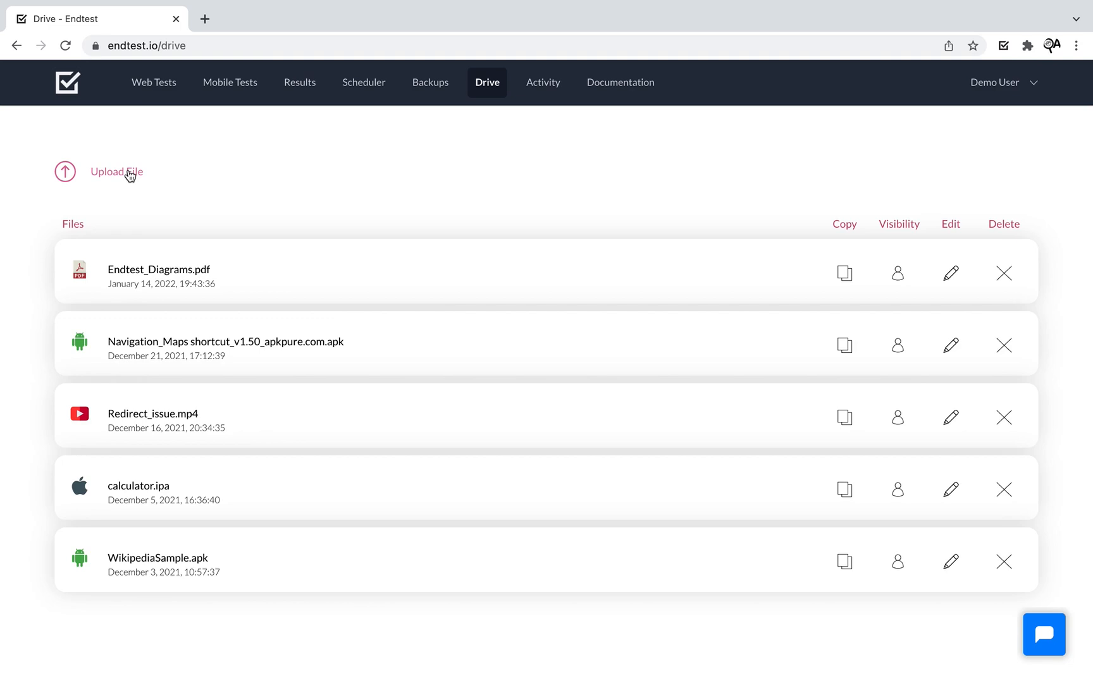
- Upload Endomondo Running Walking_v19.3.5_apkpure.com.apk to Drive and copy its download URL
left_click(129, 172)
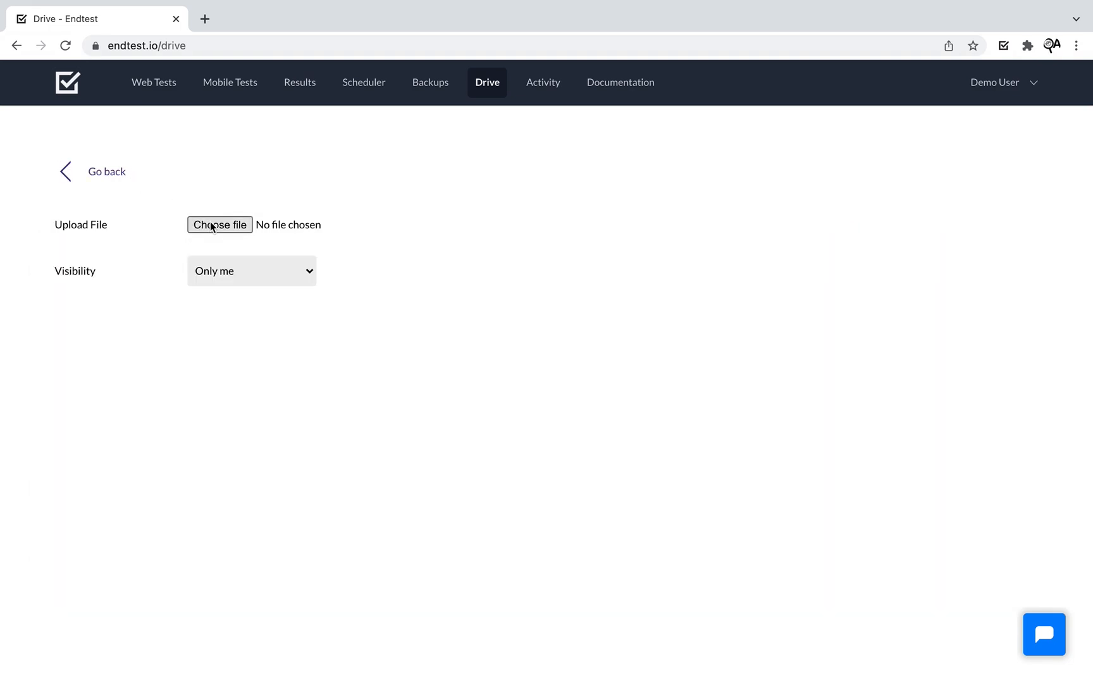
left_click(211, 225)
left_click(436, 273)
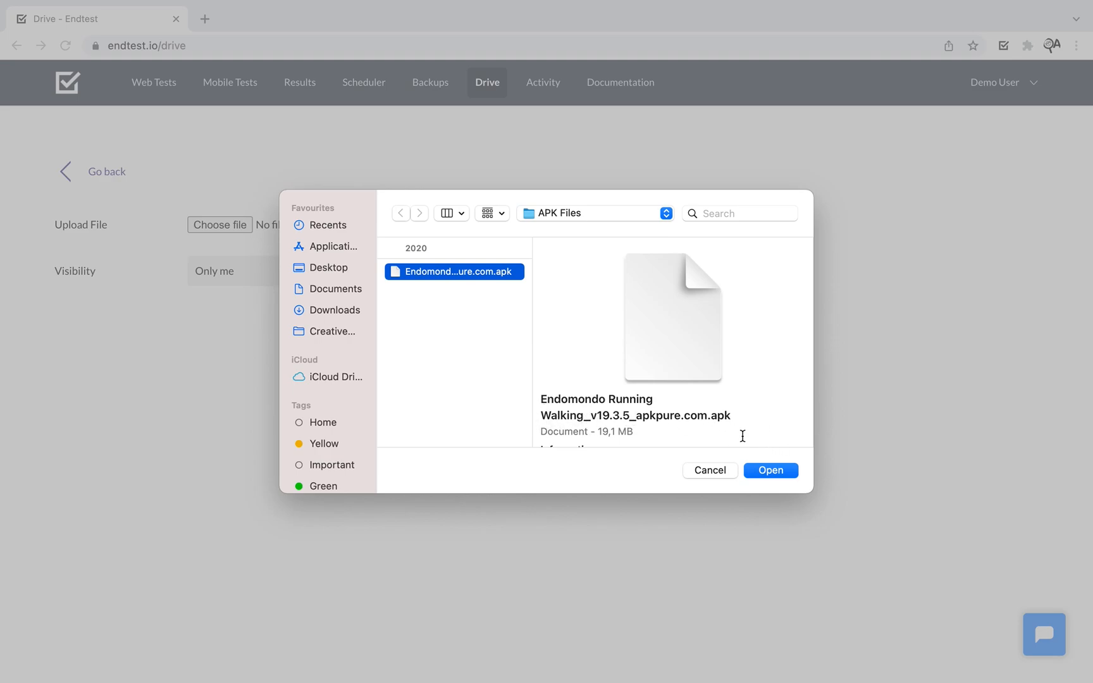
left_click(781, 476)
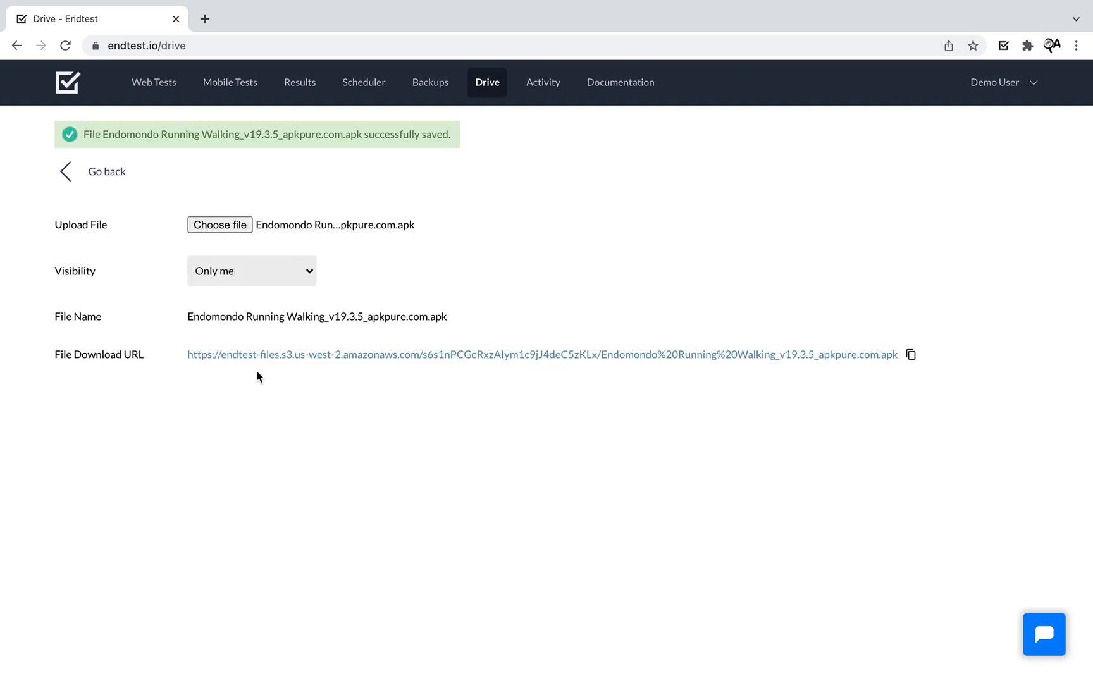
left_click(912, 355)
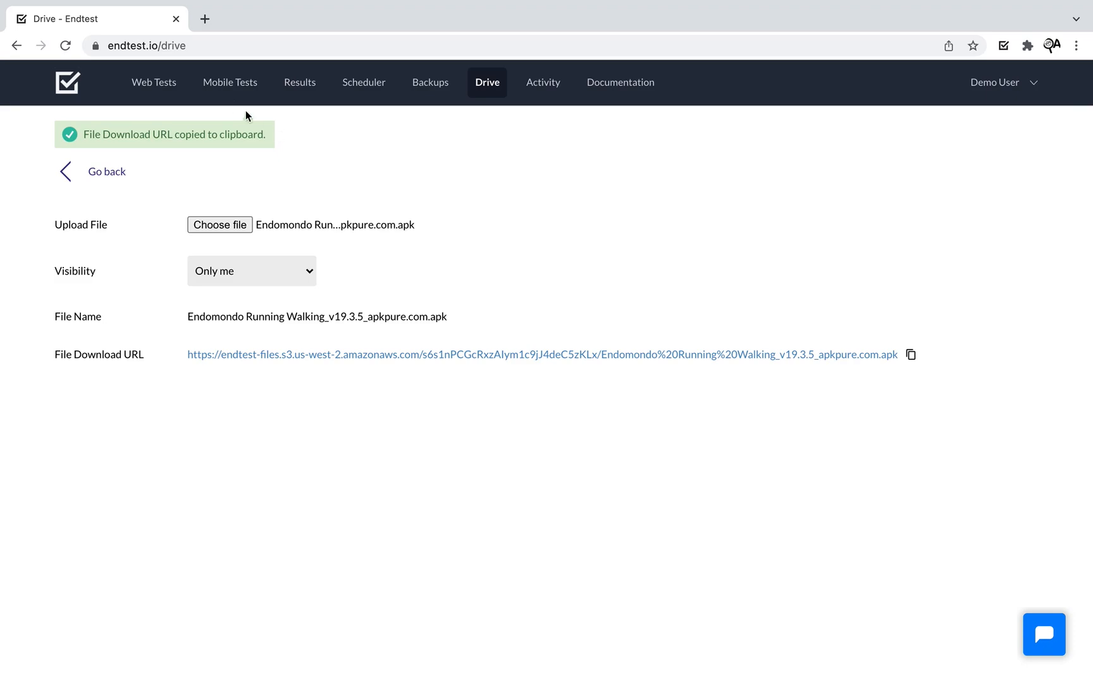
left_click(221, 92)
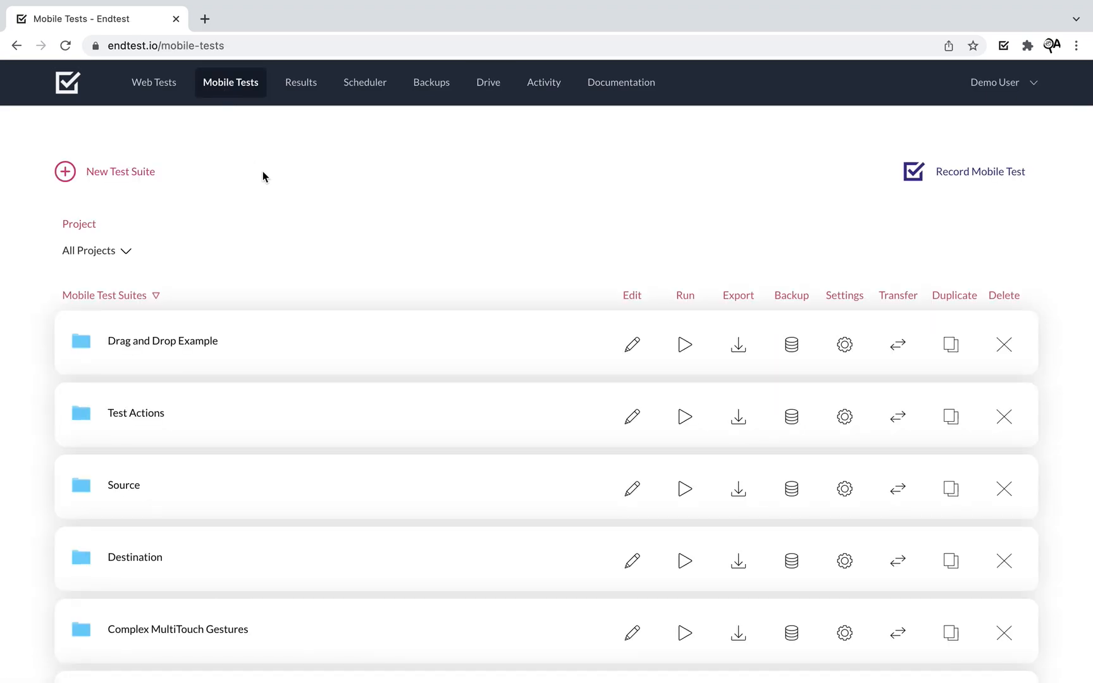
- Set up a new Android mobile recording on the Google Pixel 3 (10.0) real device
left_click(963, 177)
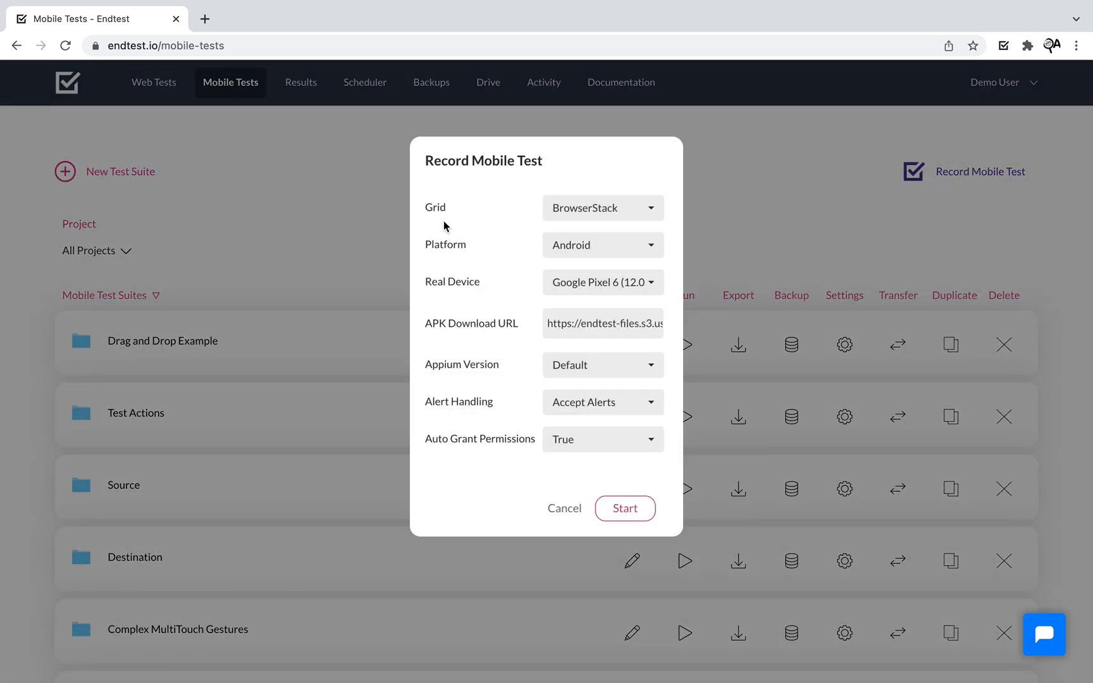
left_click(617, 245)
left_click(451, 221)
left_click(626, 286)
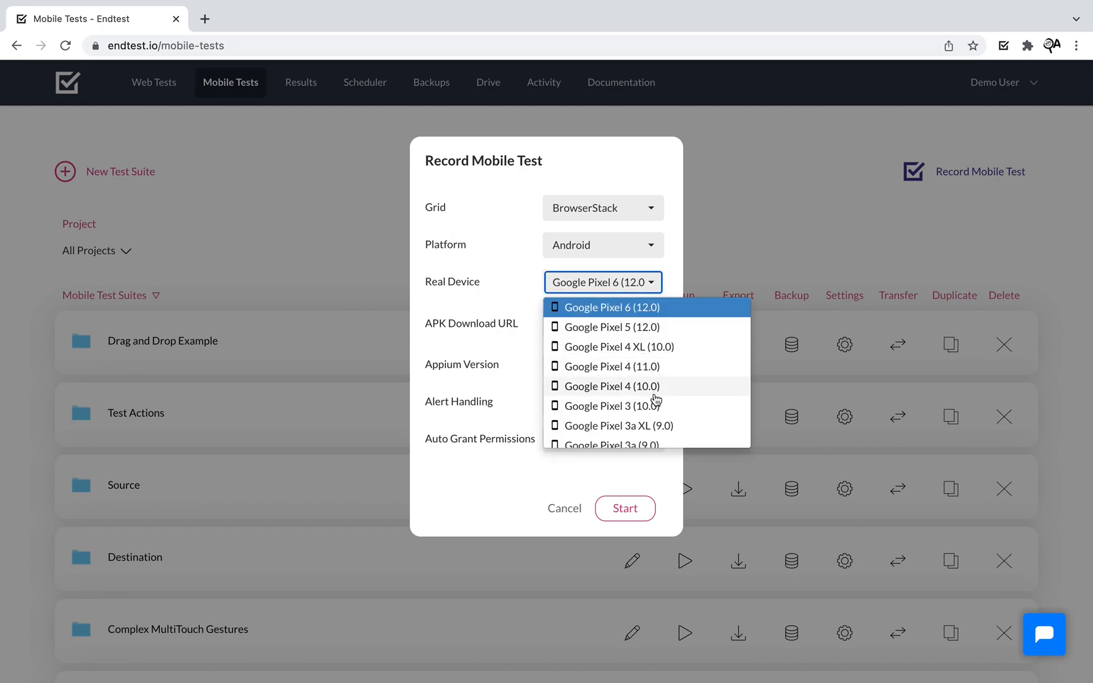
left_click(589, 402)
- Replace the APK download URL with the Endomondo APK's URL and start recording
left_click(561, 325)
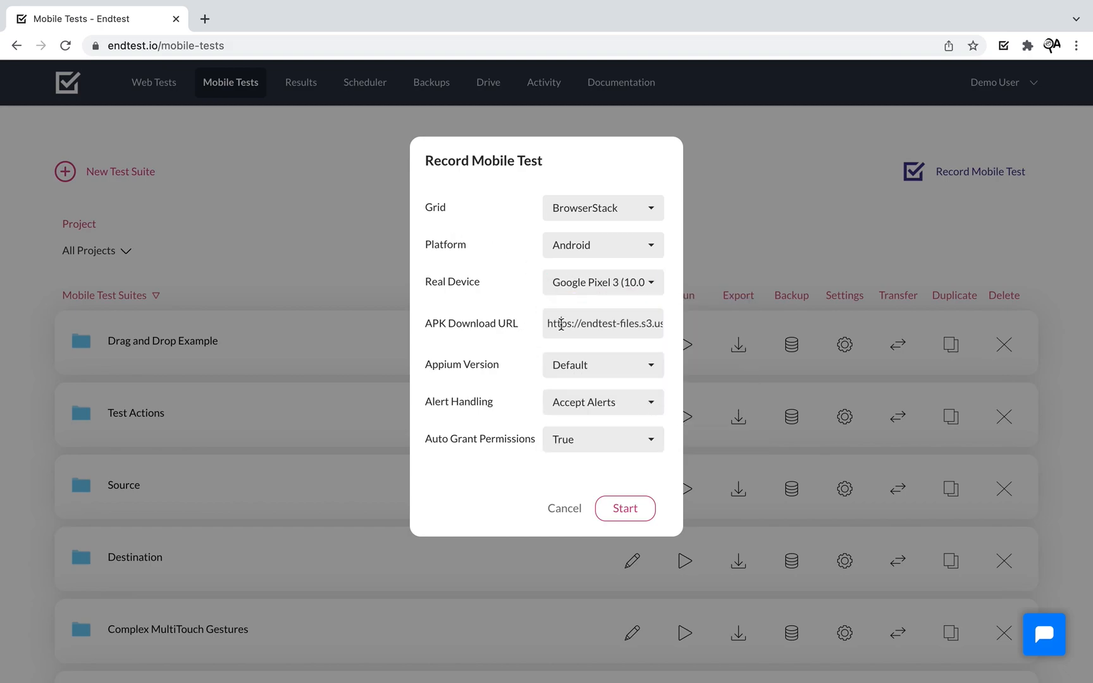
key("super+a")
key("BackSpace")
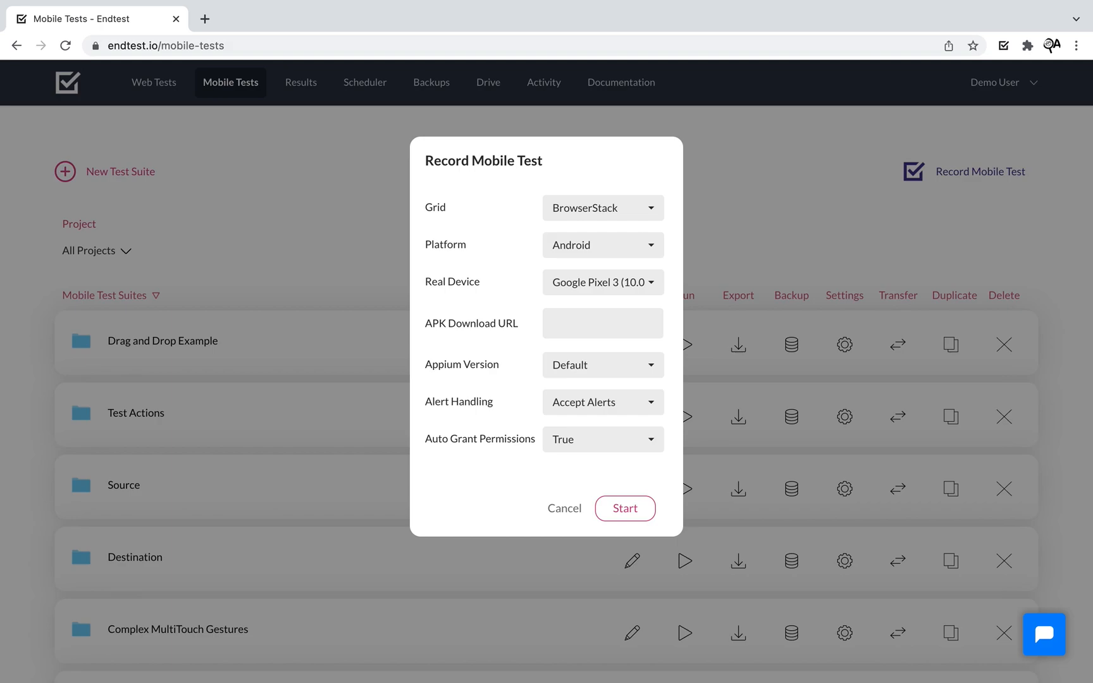
key("super+v")
key("super+a")
key("BackSpace")
type("endo")
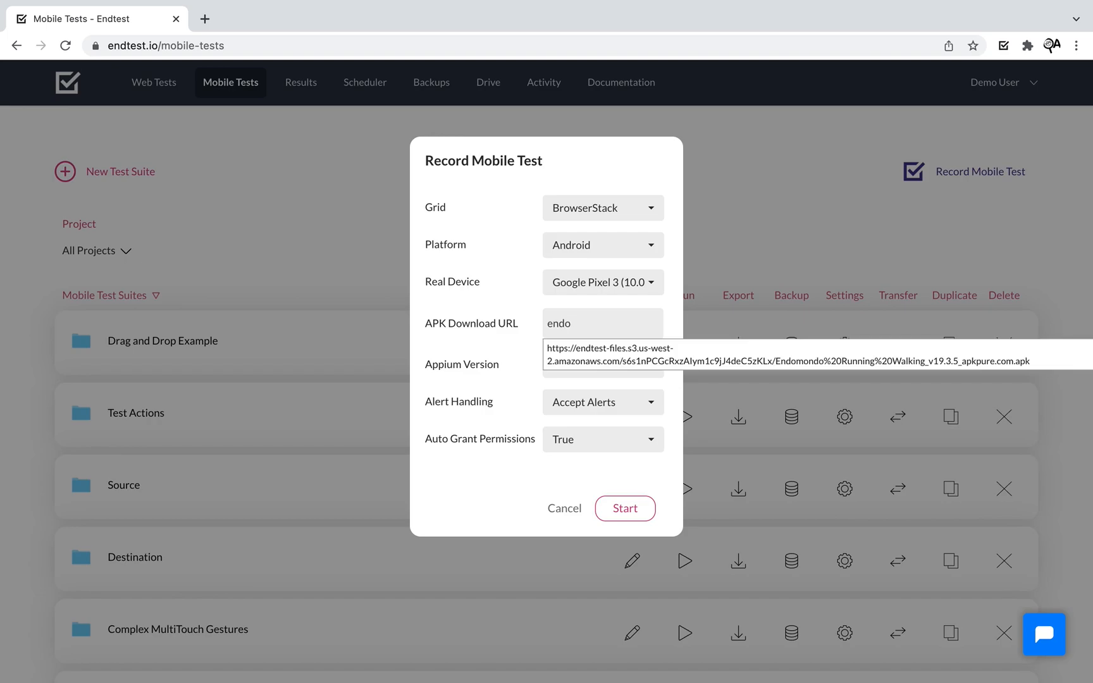
left_click(560, 359)
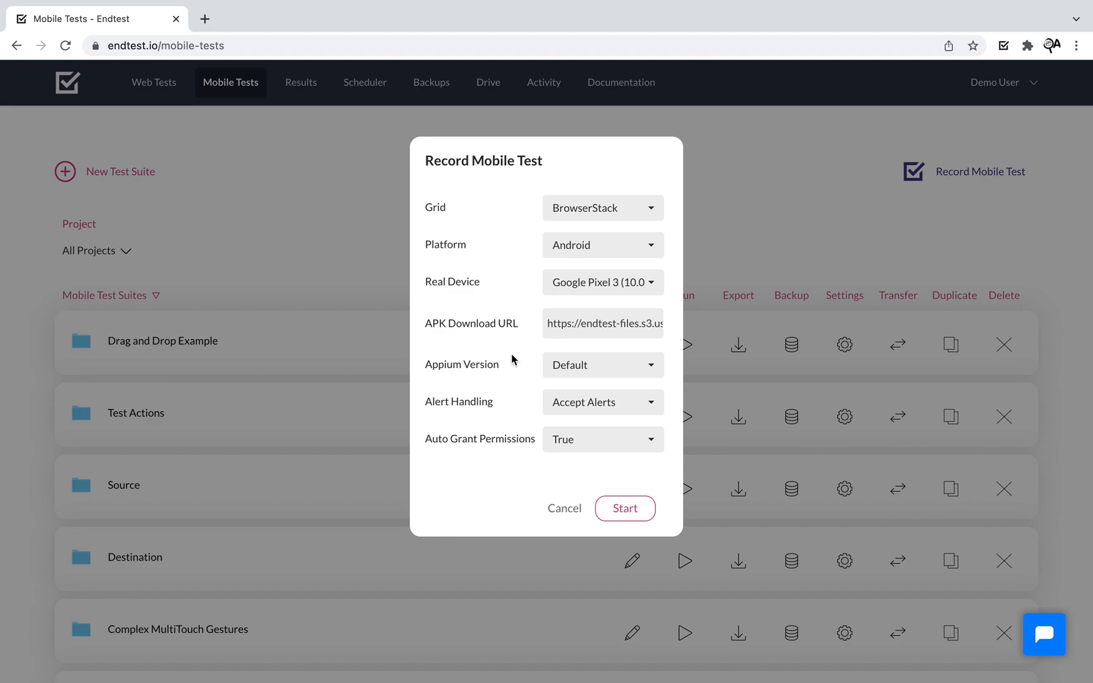
left_click(645, 515)
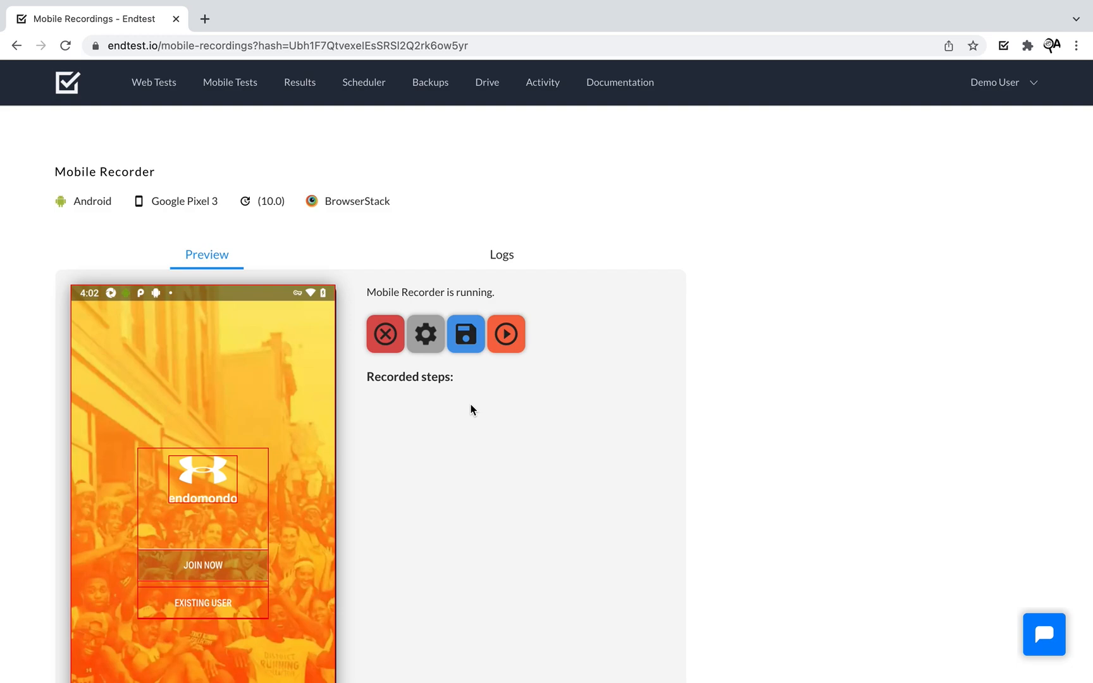
- Check the recorder's Logs for the BrowserStack app path, then return to the phone preview
left_click(497, 264)
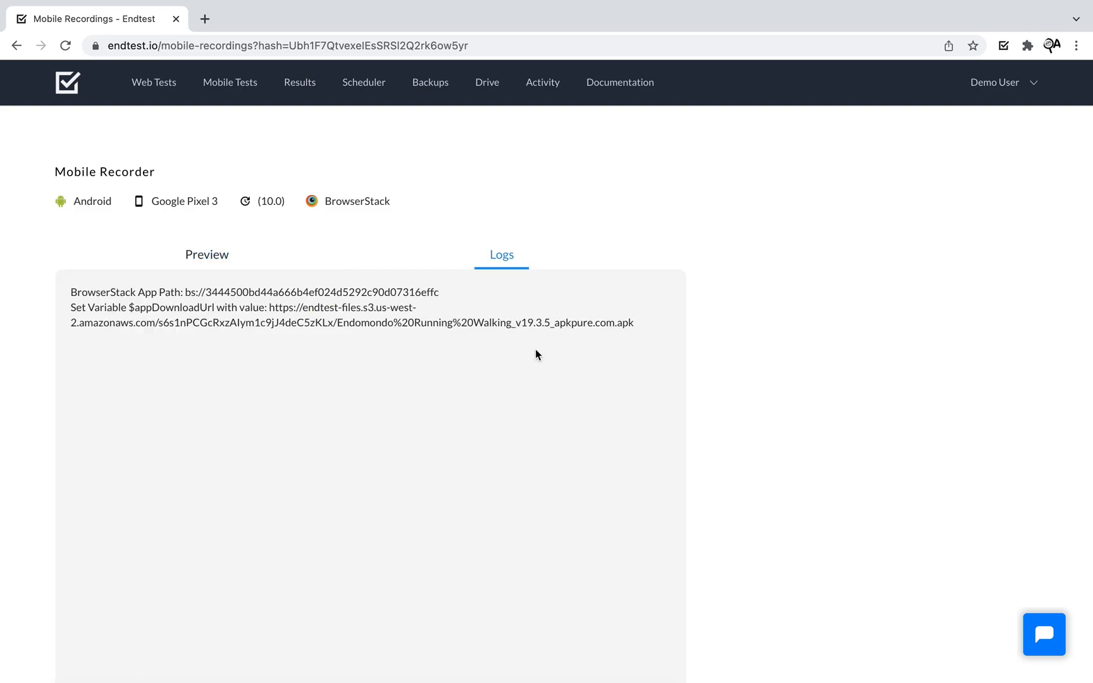
left_click(215, 255)
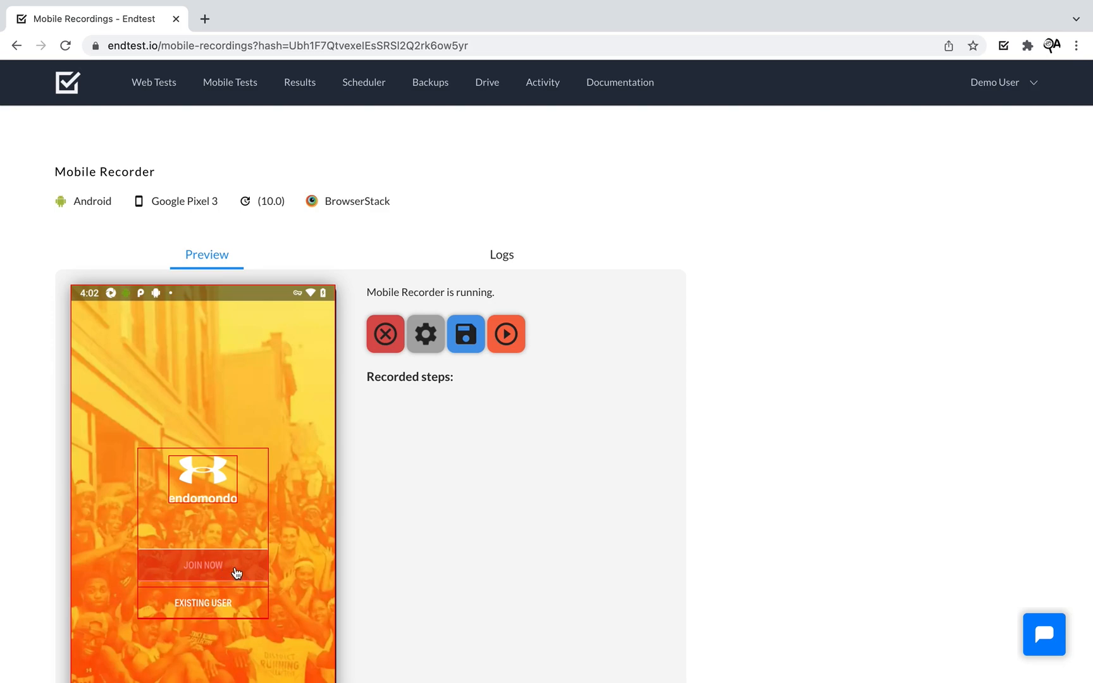
- Record a Single Tap on the JOIN NOW button
scroll(396, 550, "down", 2)
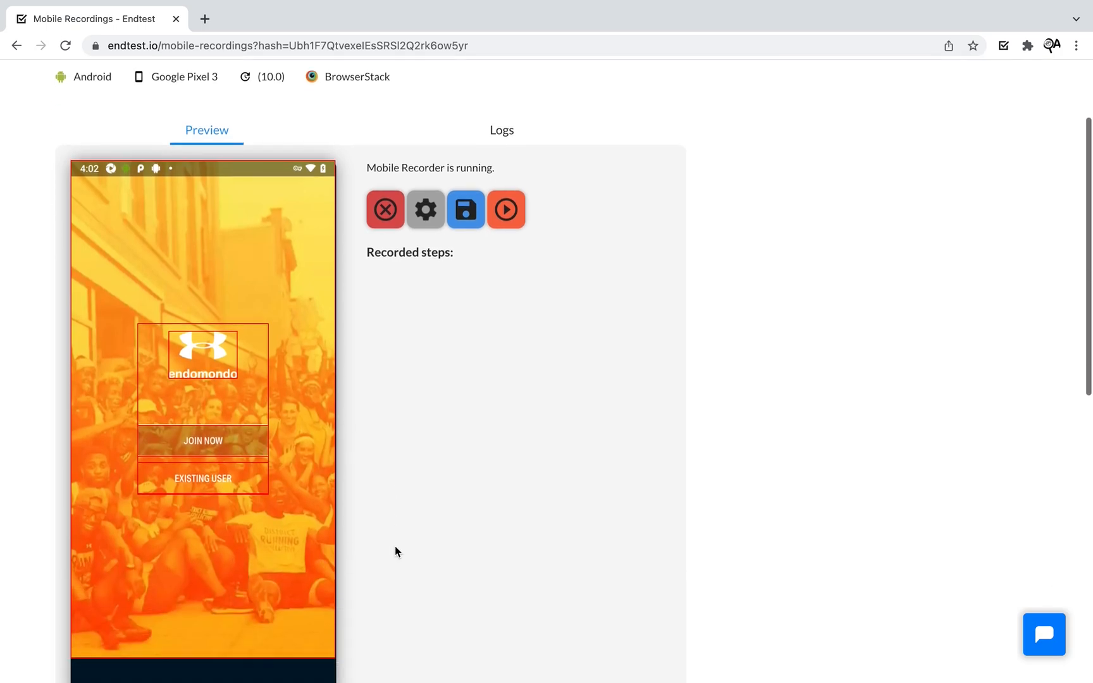
left_click(202, 441)
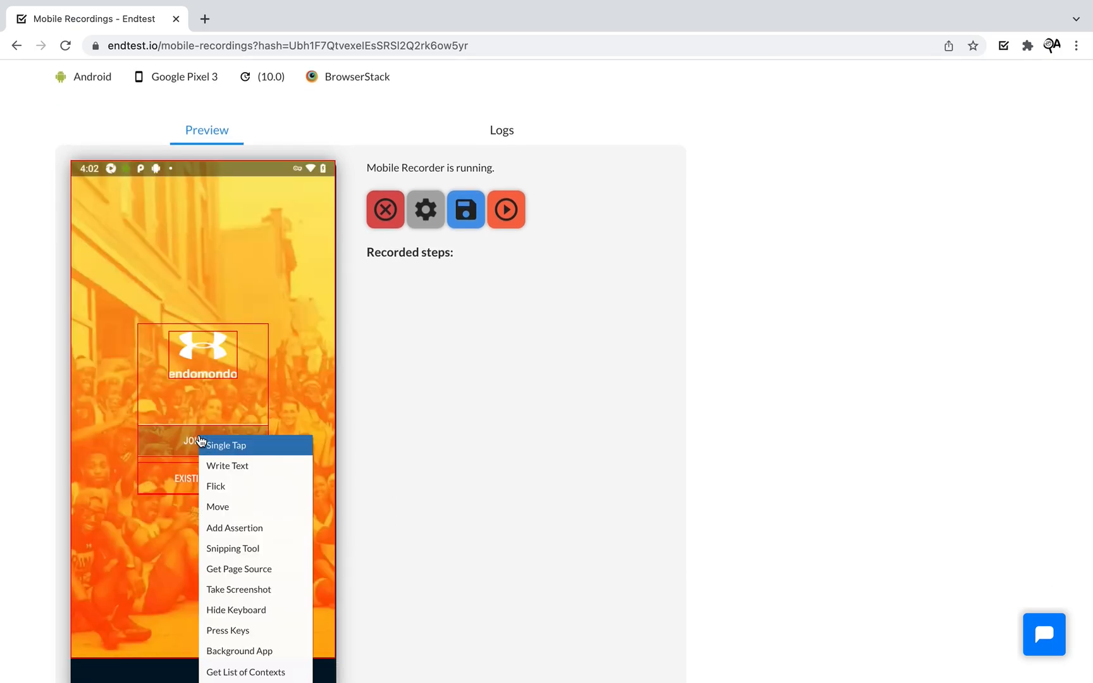
left_click(273, 451)
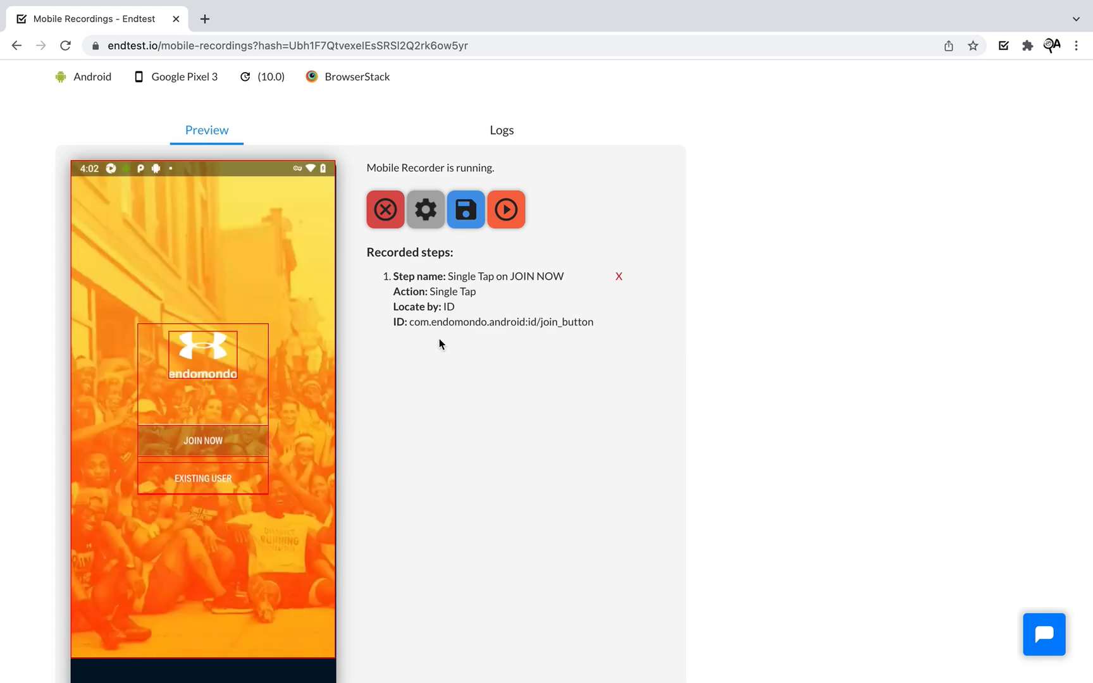
- Inspect the JOIN NOW element ID and execute the step to reach Sign Up
scroll(514, 372, "up", 2)
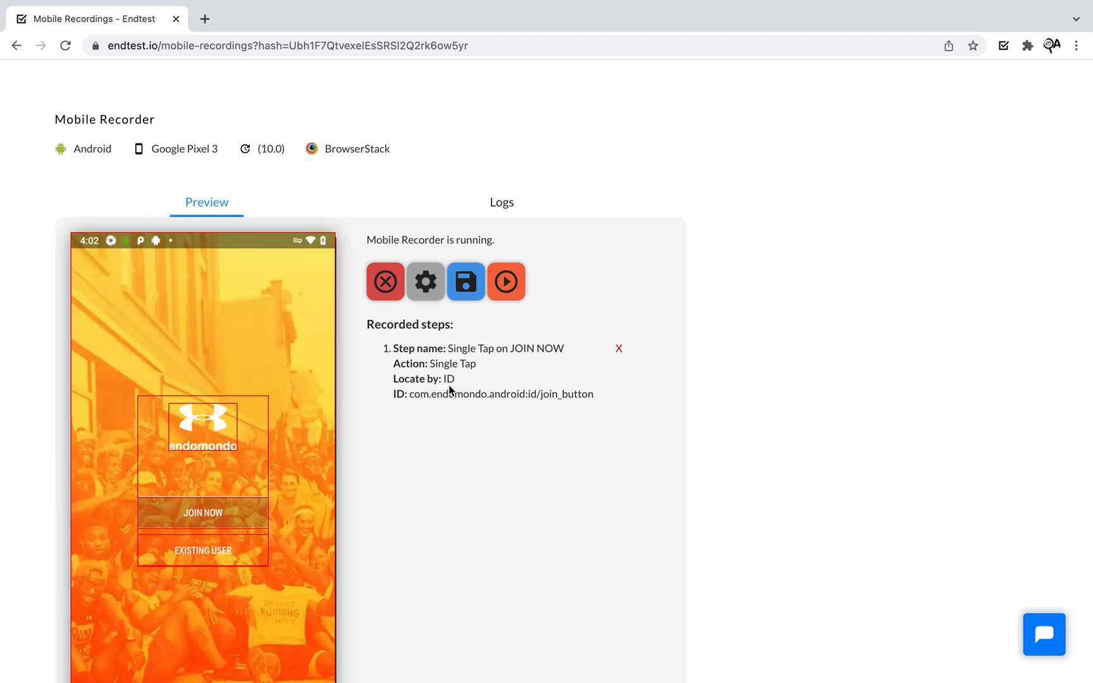
left_click_drag(412, 392, 649, 403)
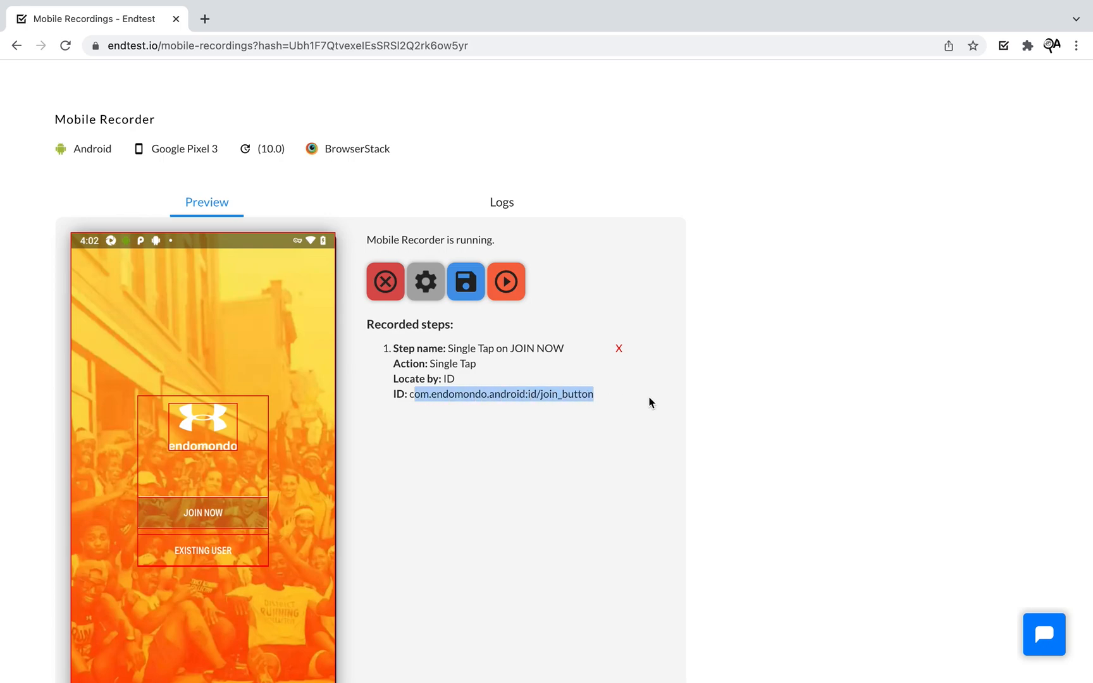
left_click(642, 407)
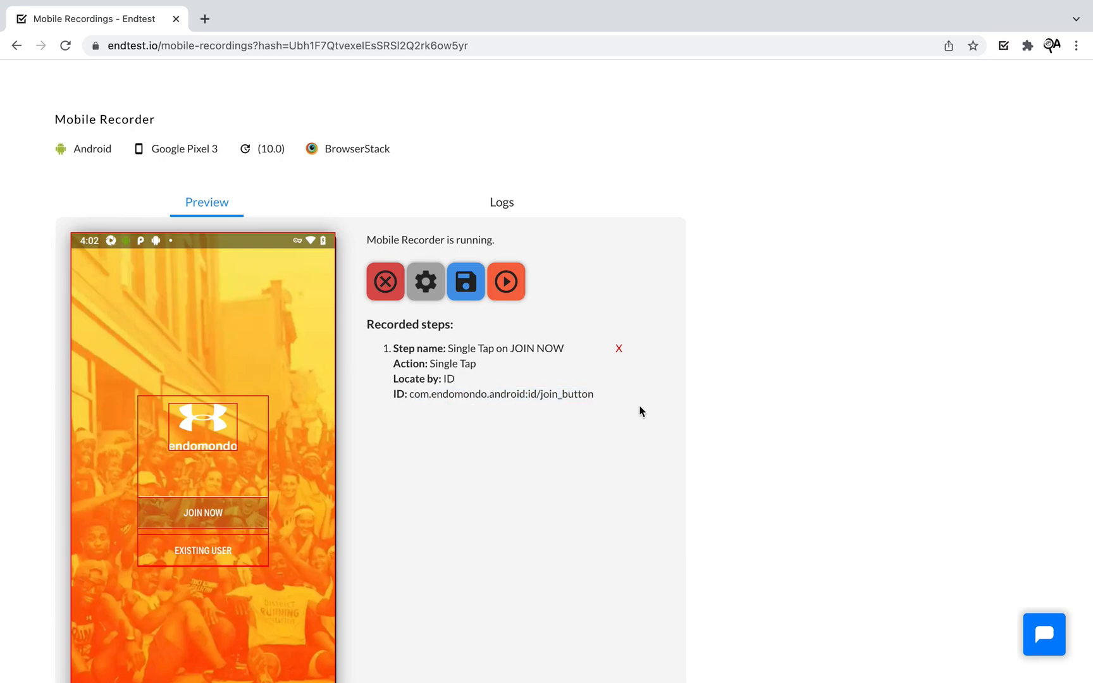
left_click(521, 282)
left_click(522, 259)
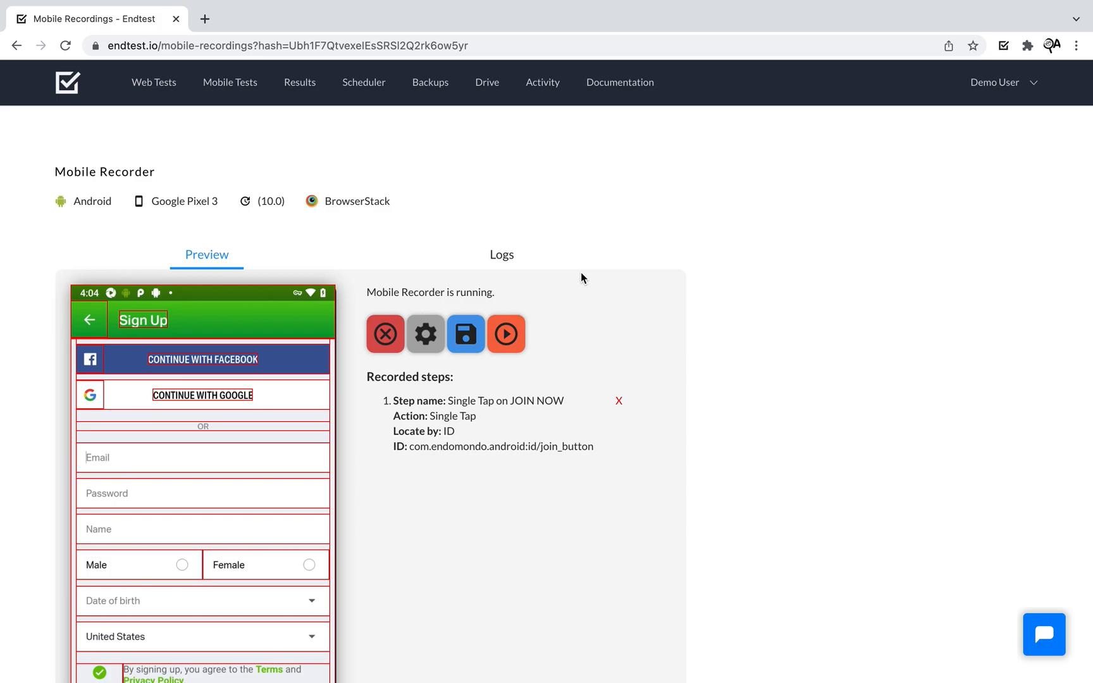
- Add a Write Text step entering a test e-mail address into the Email field
scroll(580, 273, "down", 1)
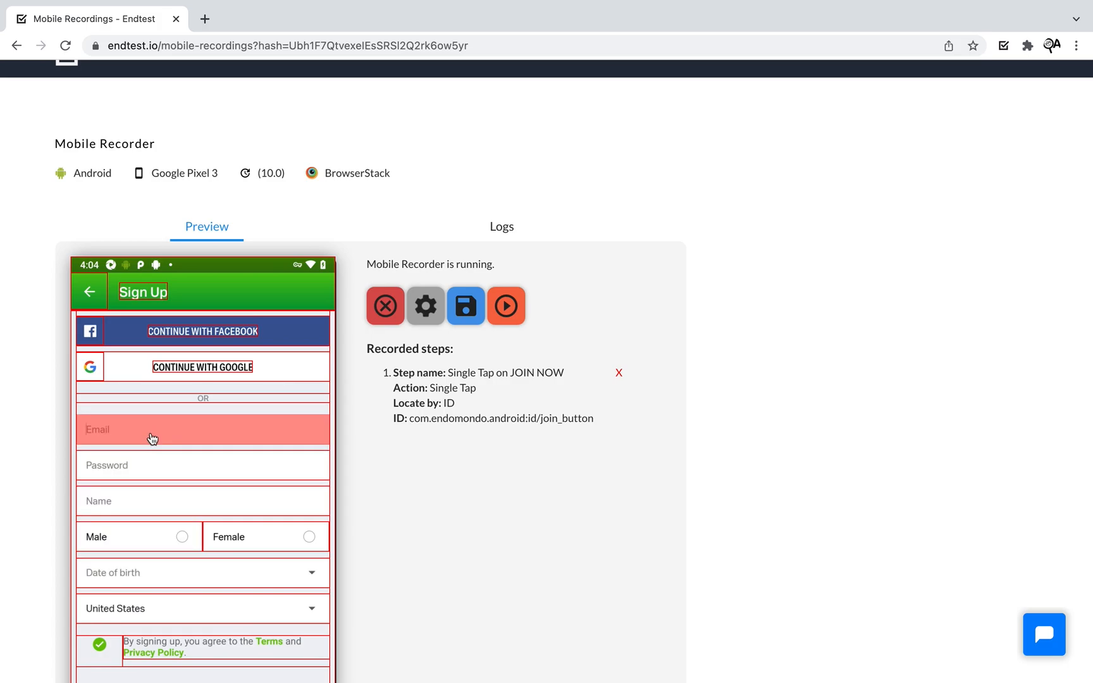
scroll(125, 430, "down", 1)
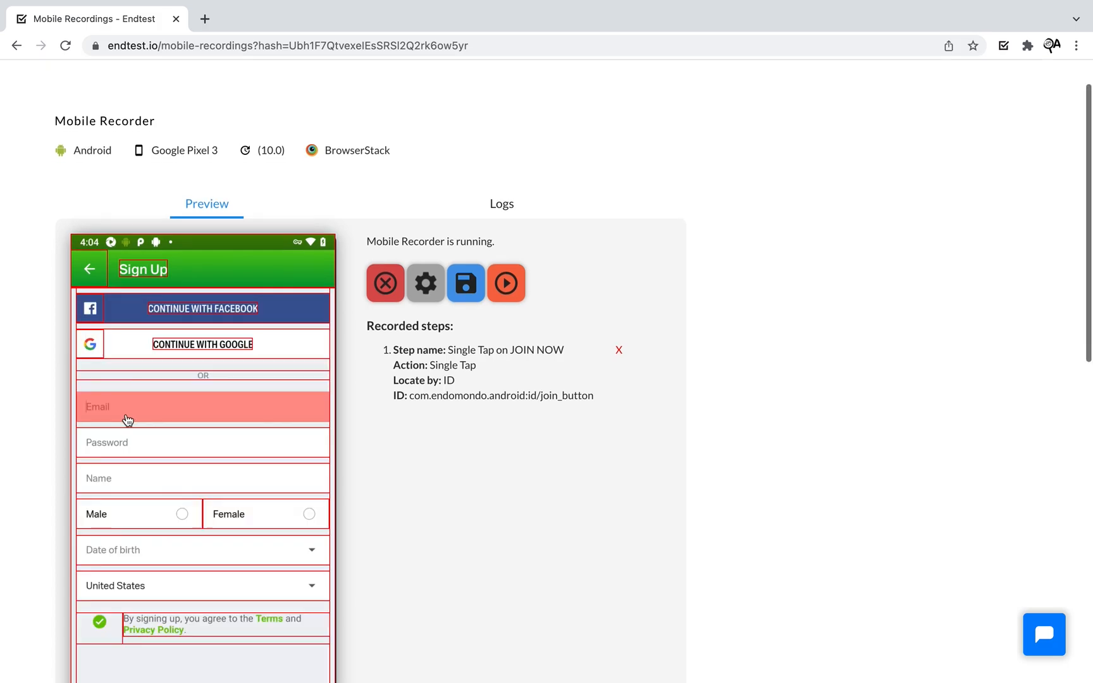
left_click(126, 421)
left_click(155, 442)
left_click(491, 202)
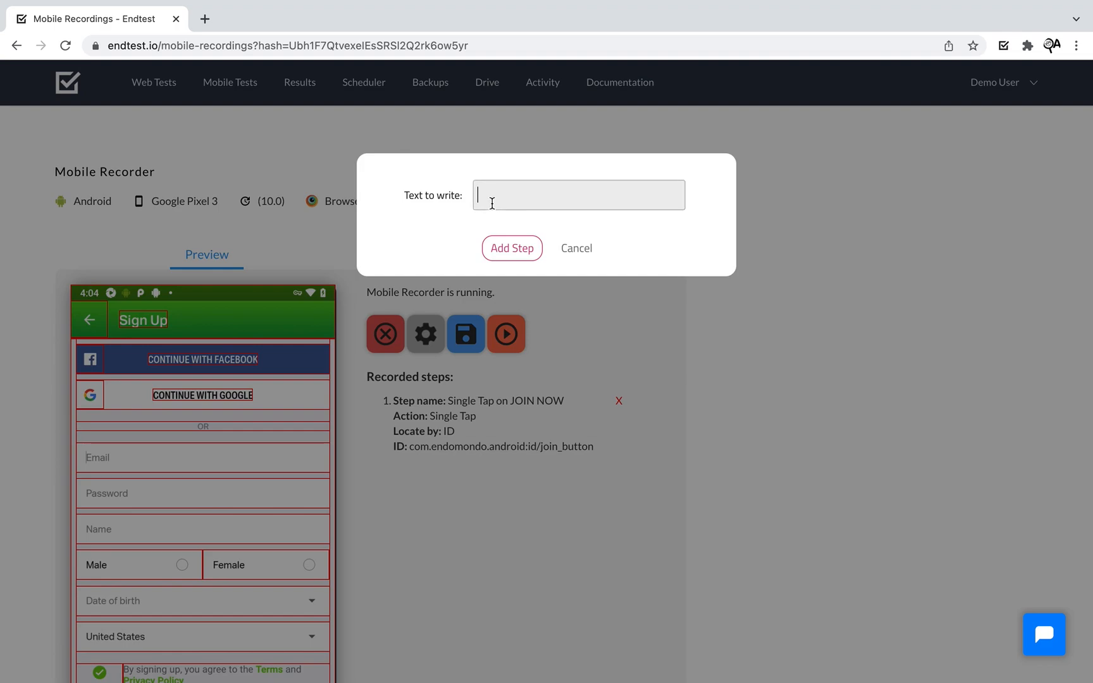
type("demo@")
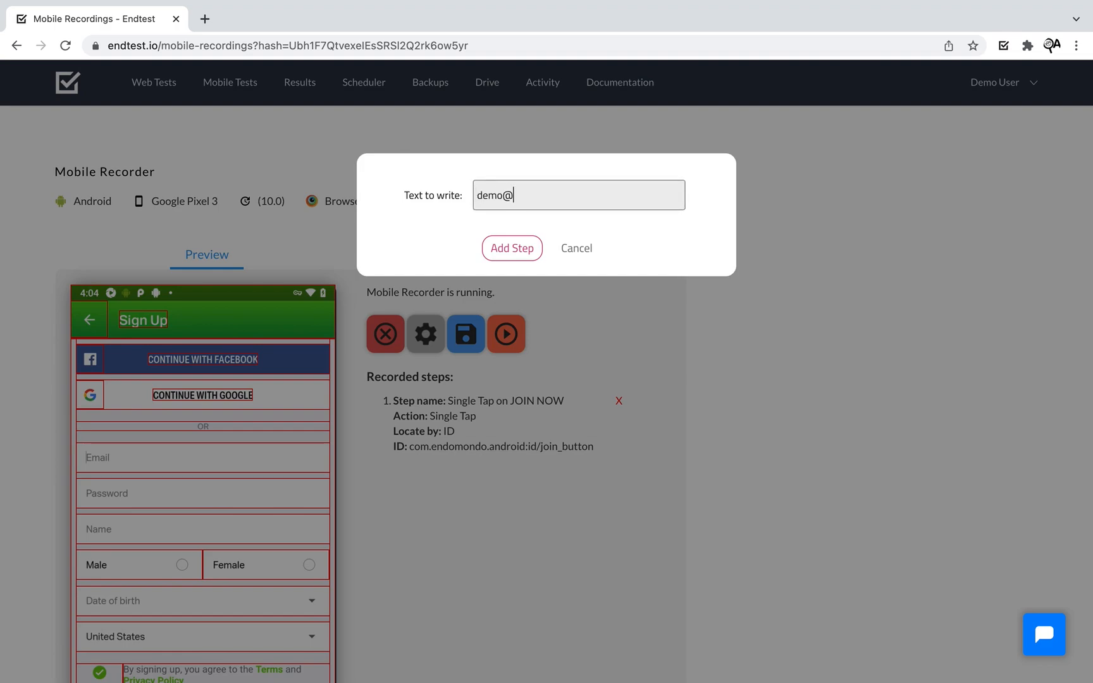
type("abcx..com")
left_click(512, 248)
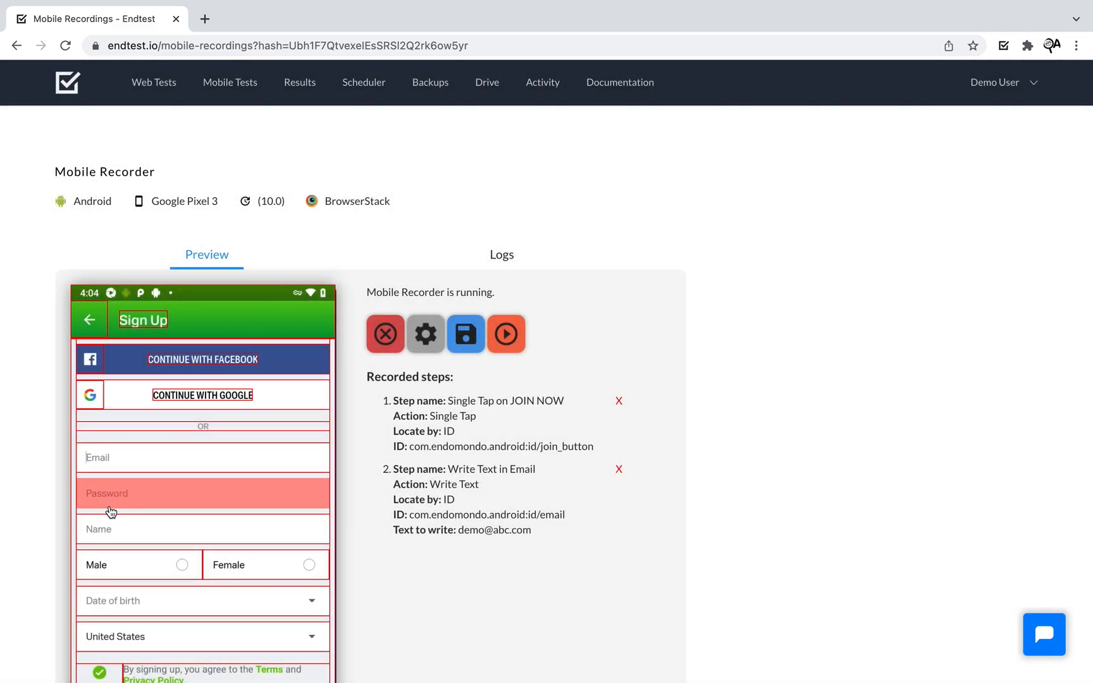
- Add a Write Text step entering a test password into the Password field
right_click(110, 511)
left_click(136, 522)
left_click(503, 195)
type("Password")
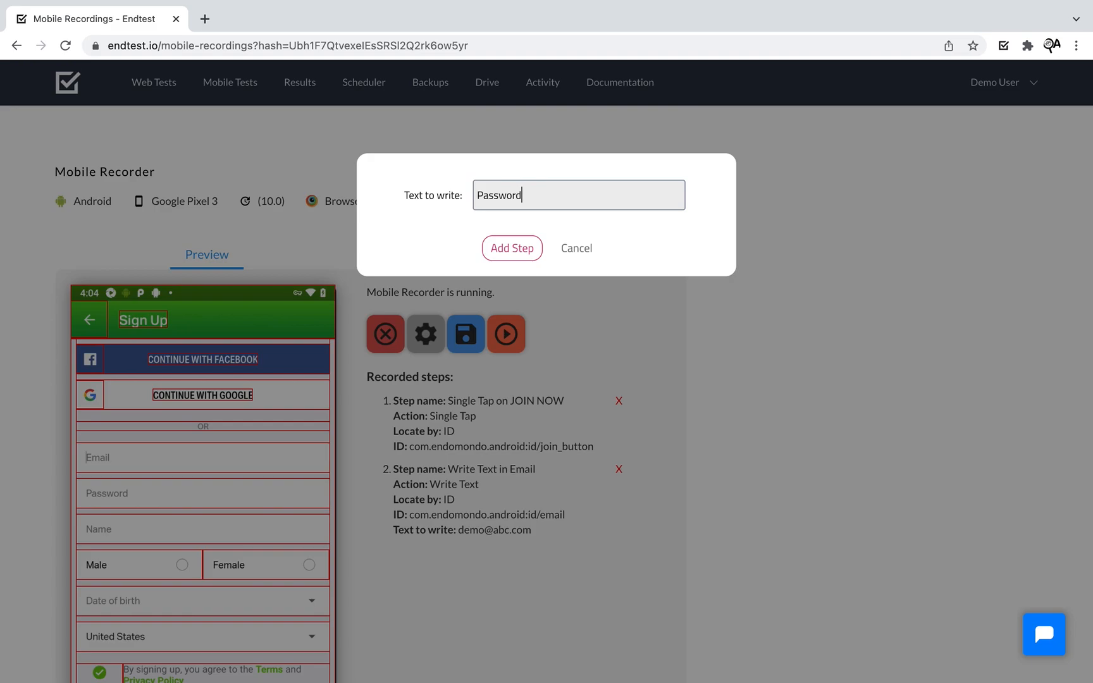
type("$12345")
left_click(510, 258)
- Add a Write Text step entering a sample full name into the Name field
scroll(509, 261, "down", 1)
right_click(158, 514)
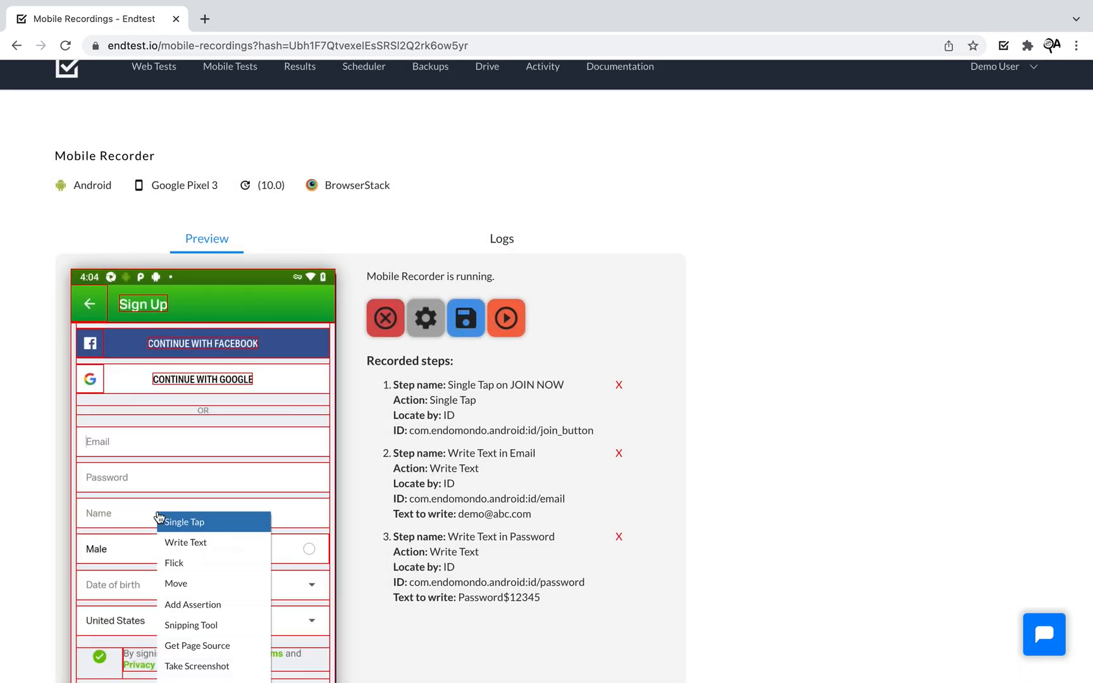
left_click(173, 538)
left_click(495, 200)
type("Demo User")
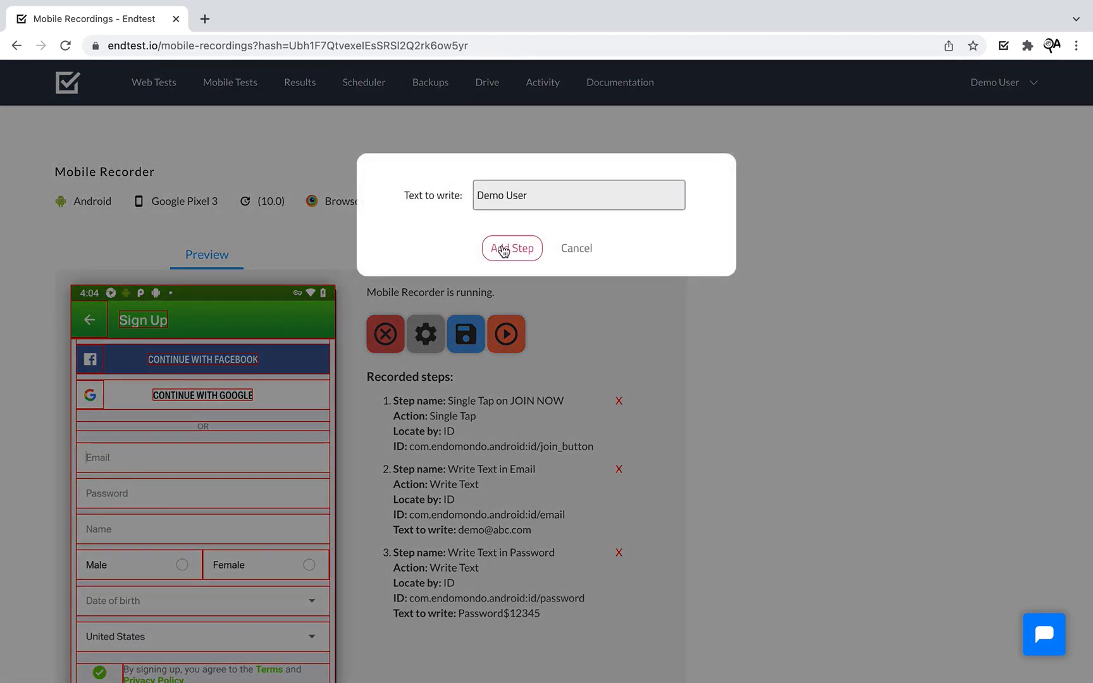
left_click(510, 248)
- Record a Single Tap on the Male option as step 5
scroll(53, 526, "down", 2)
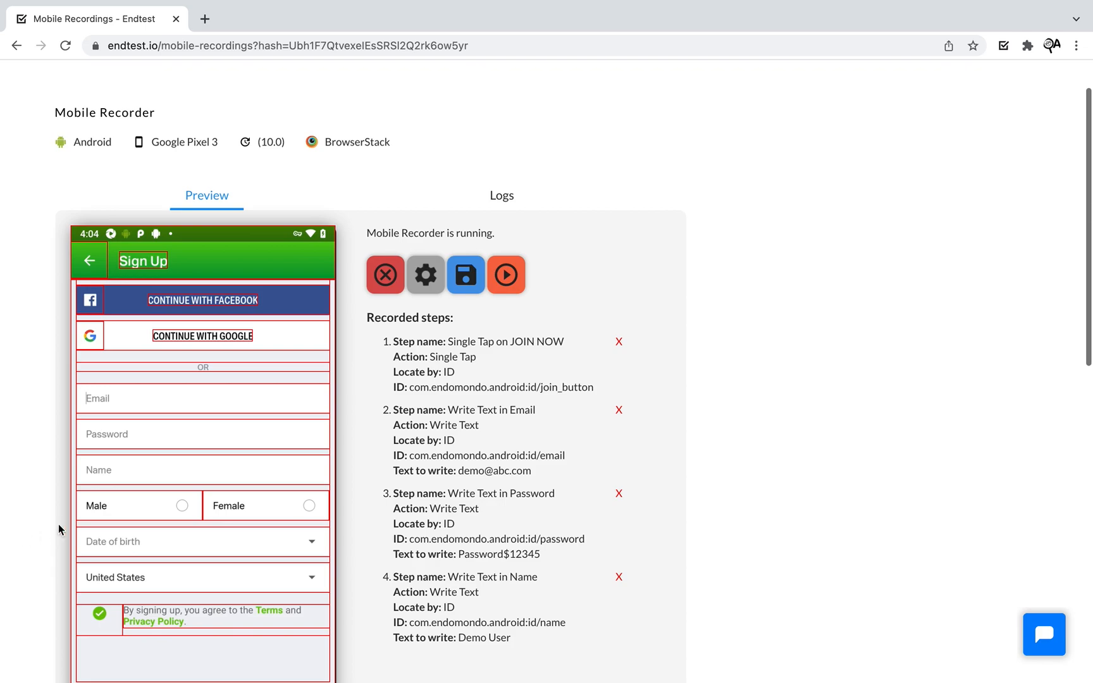
left_click(135, 509)
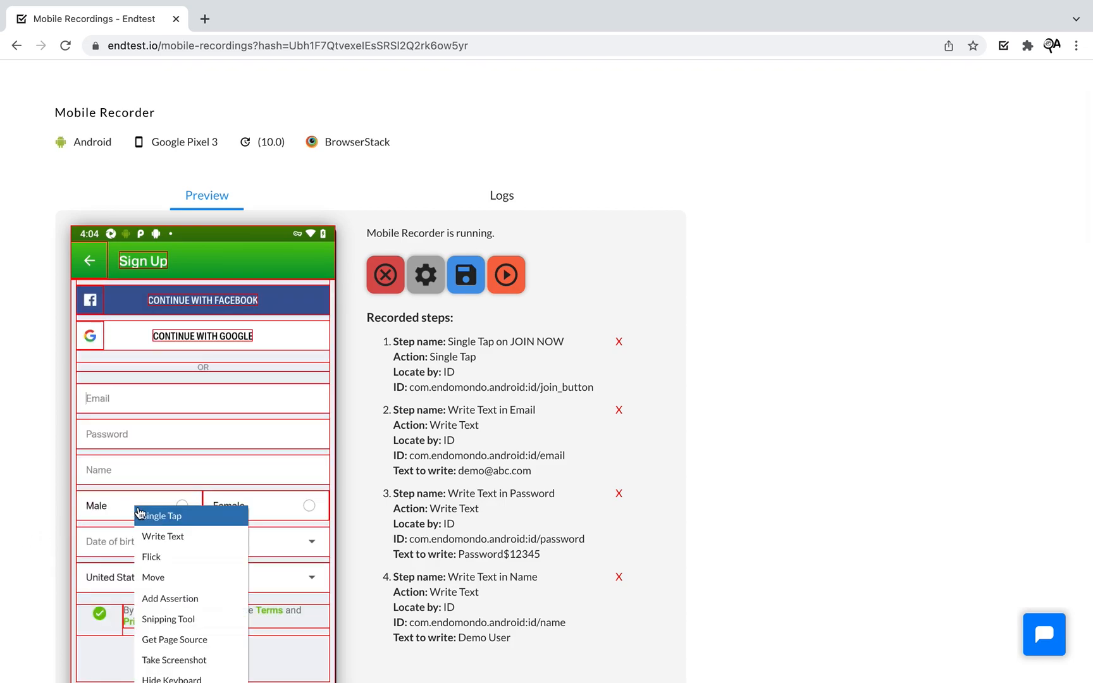
left_click(139, 514)
- Review the Email step's name and value, then set up a replay of steps 2 to 5
scroll(866, 361, "down", 3)
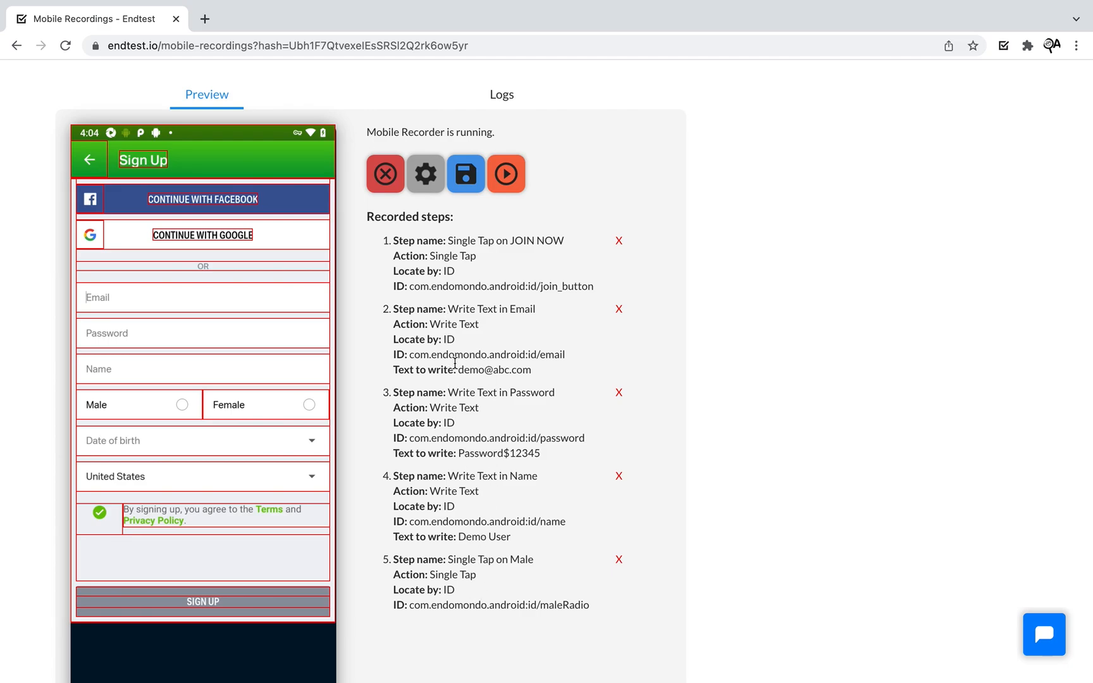
left_click_drag(448, 309, 552, 312)
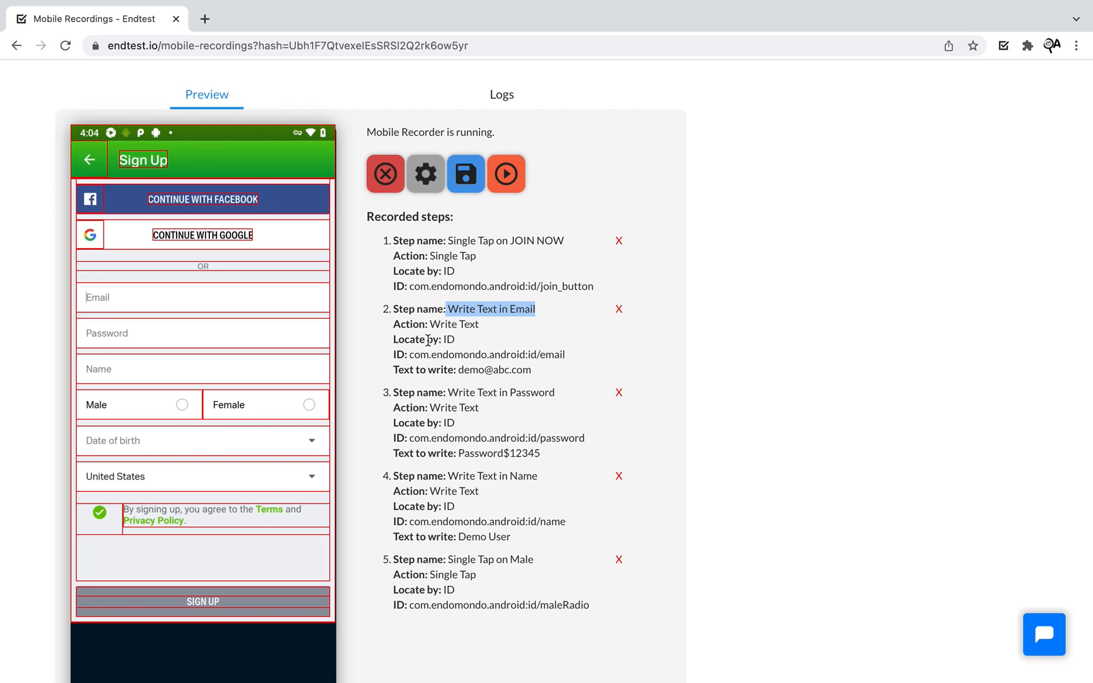
scroll(415, 380, "down", 1)
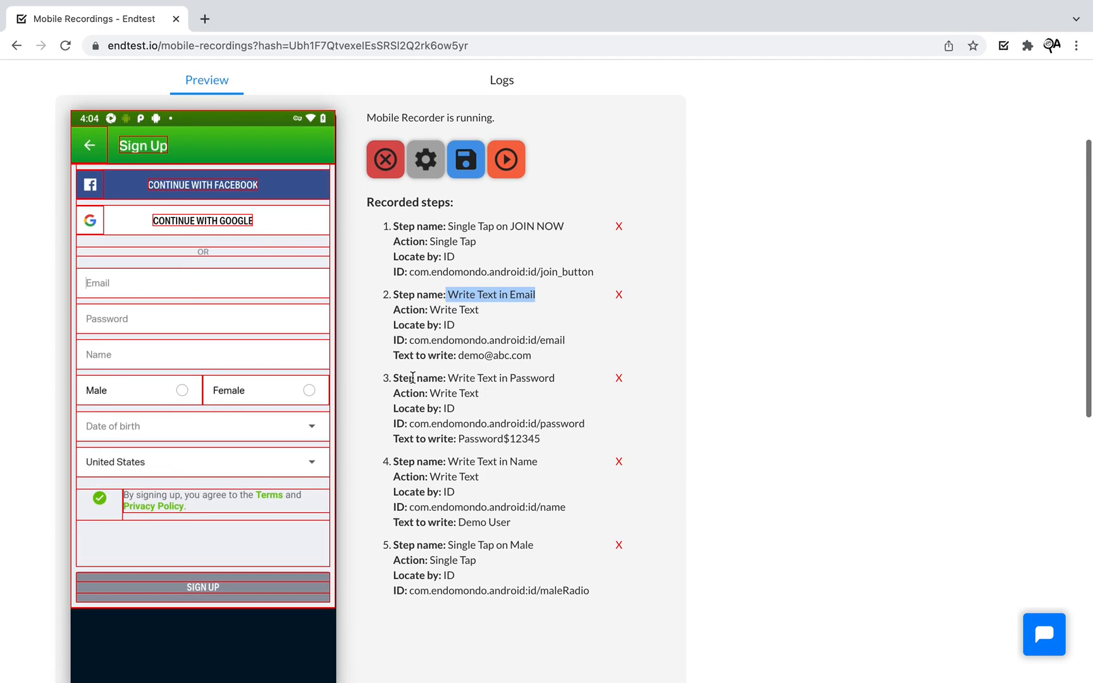
left_click_drag(453, 354, 534, 355)
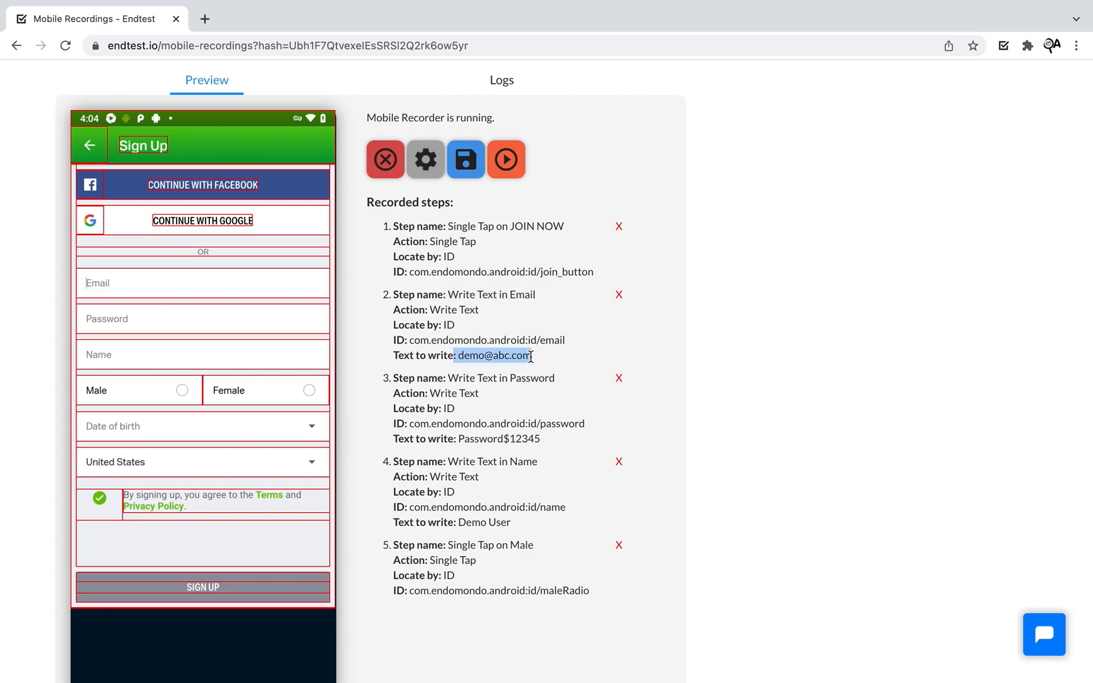
left_click(741, 317)
scroll(741, 316, "up", 3)
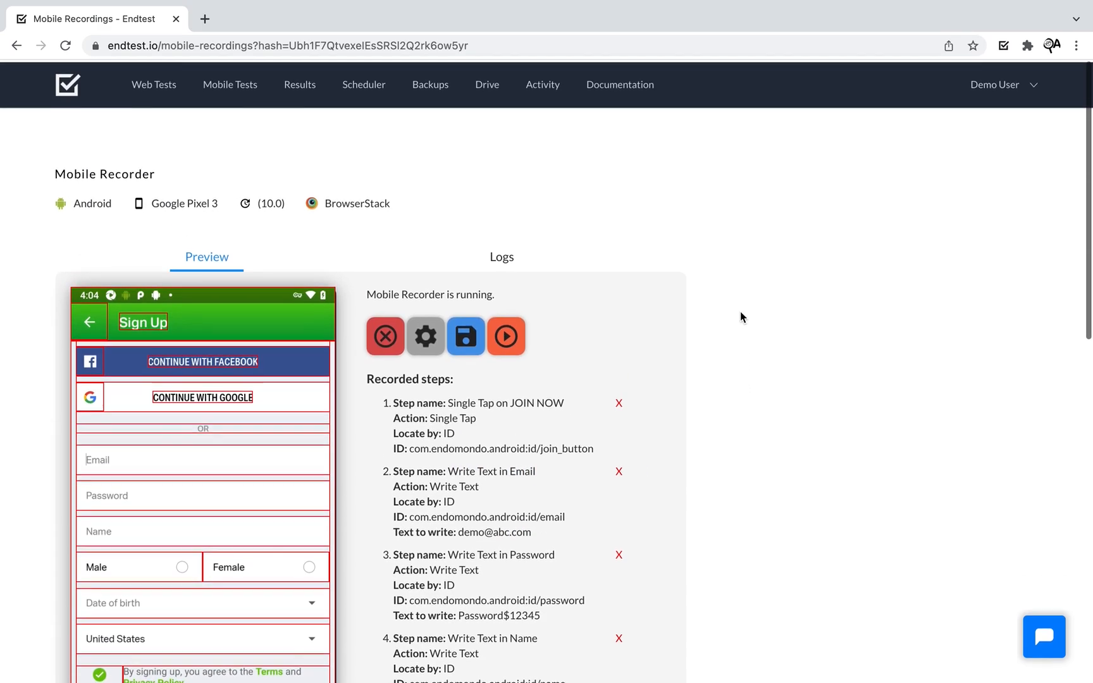
left_click(506, 334)
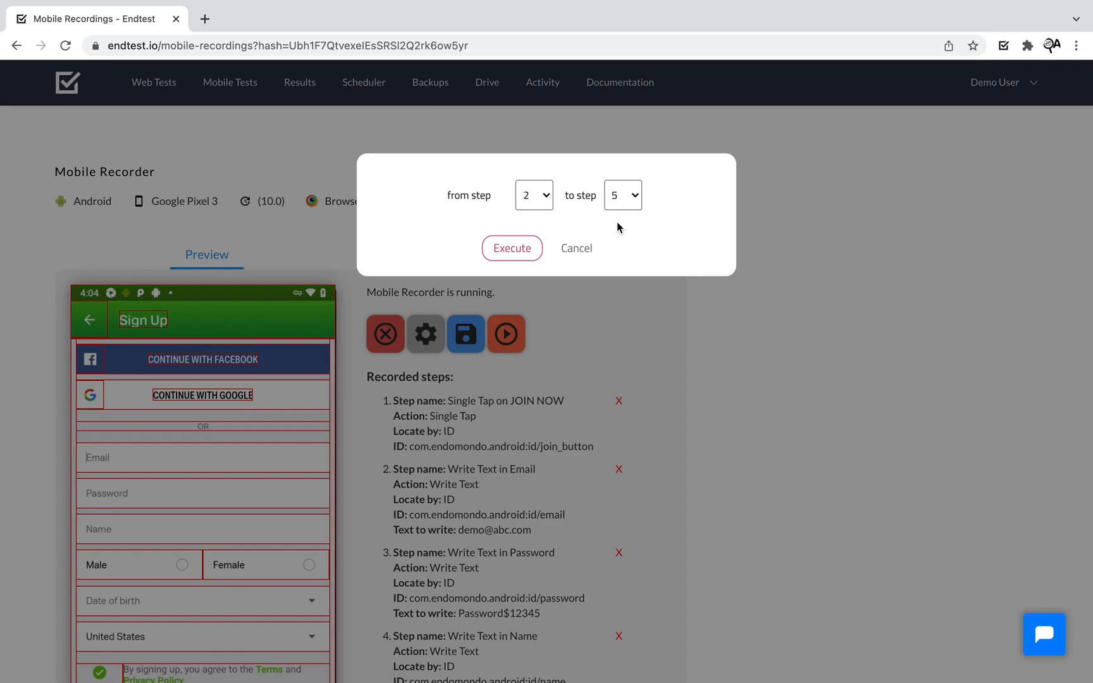
- Replay steps 2–5 to fill the form, then record a Single Tap on Date of birth as step 6
left_click(524, 254)
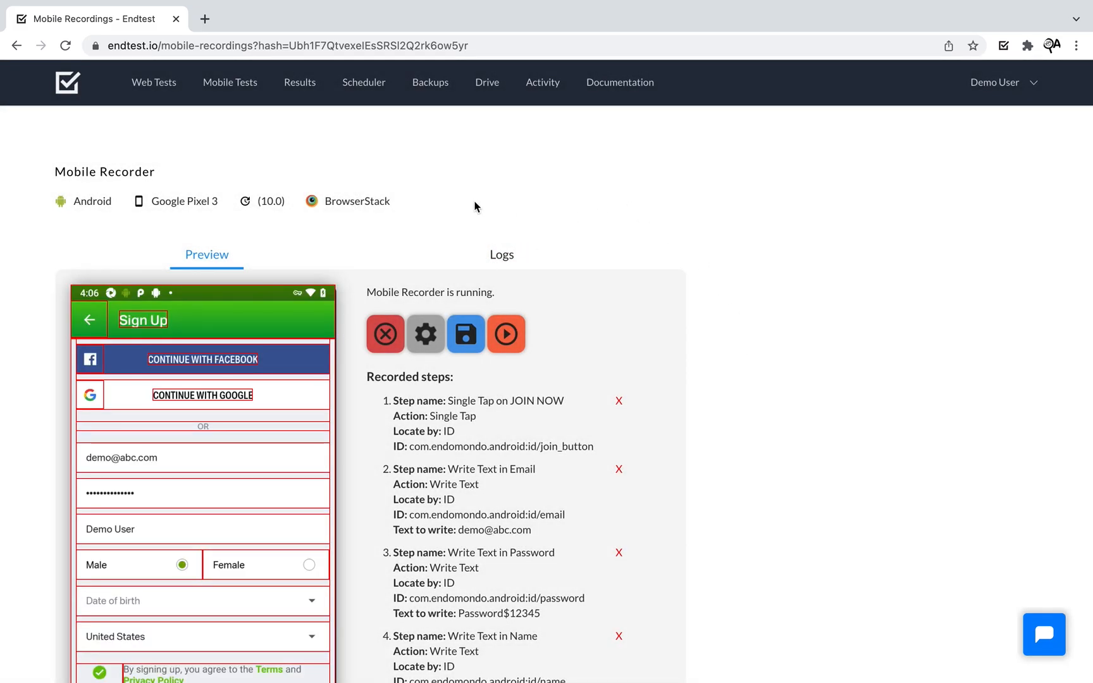
scroll(27, 469, "down", 3)
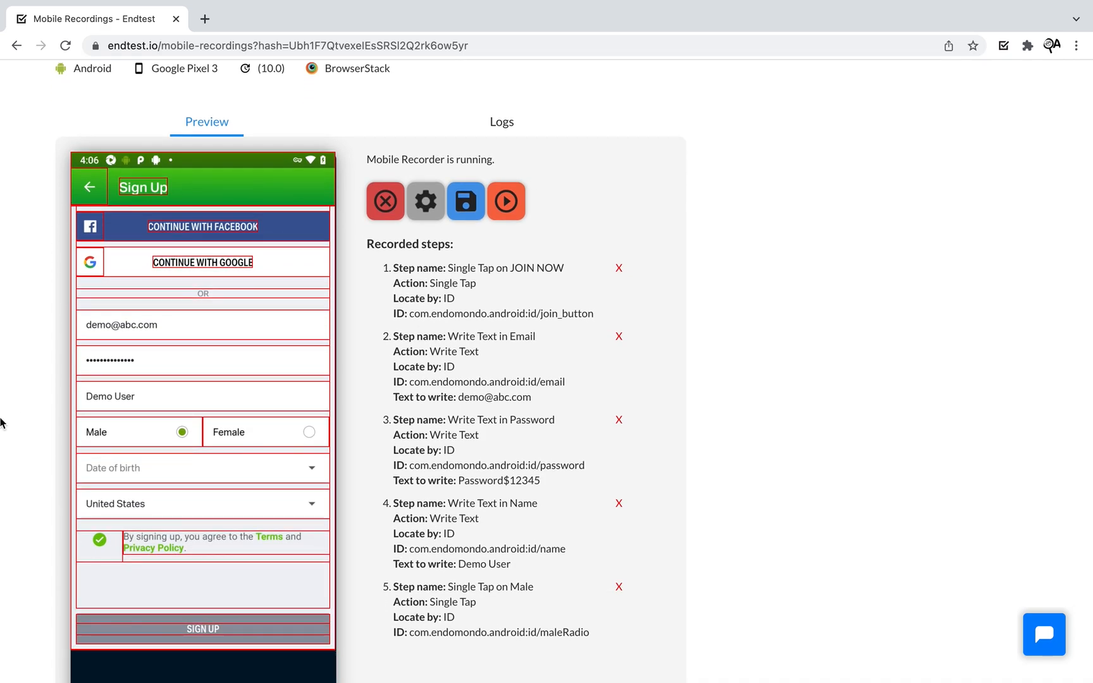
left_click(172, 475)
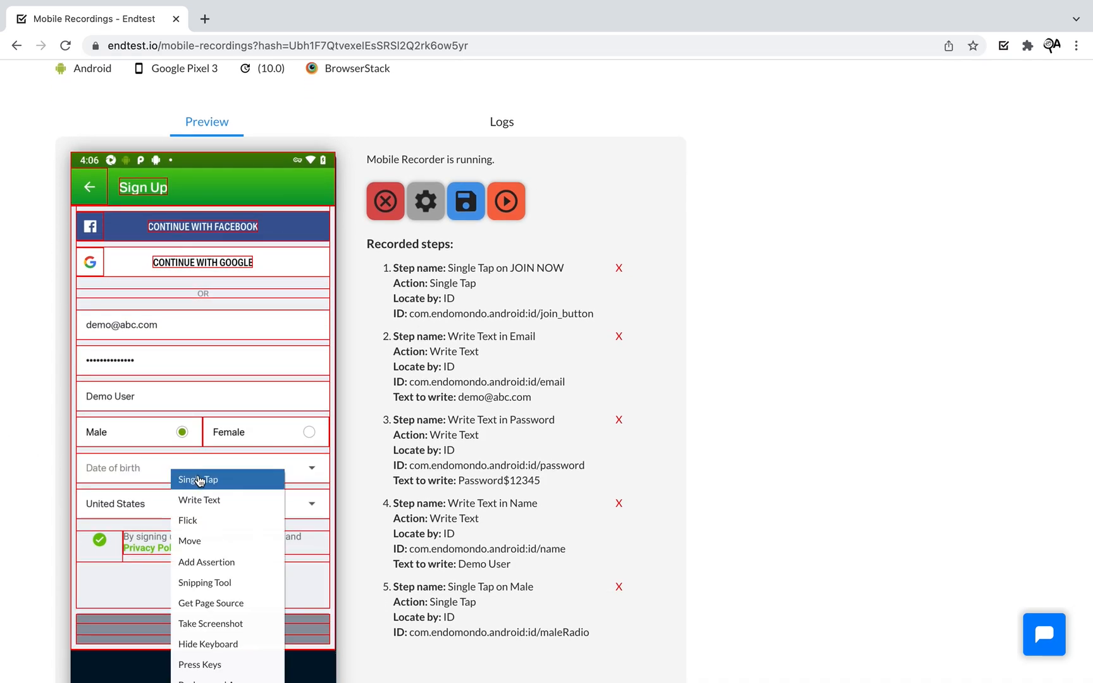
left_click(199, 481)
scroll(771, 261, "down", 2)
scroll(771, 261, "up", 4)
- Replay step 6, then record and replay step 7 confirming the Jan 17, 1992 birthday
left_click(509, 332)
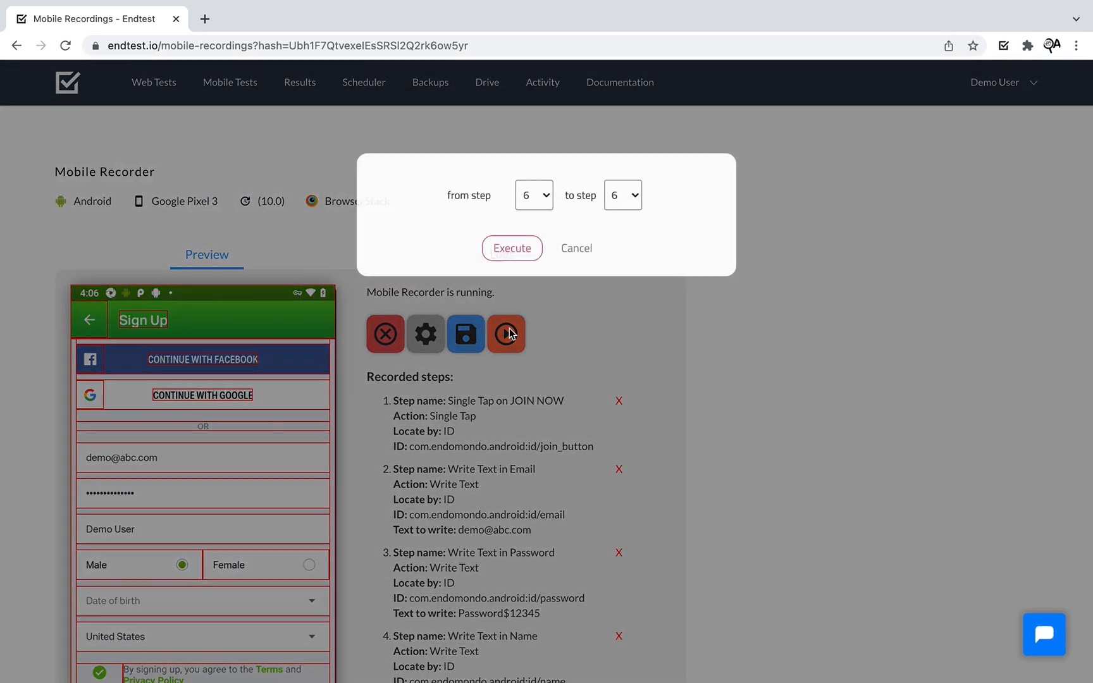
left_click(512, 248)
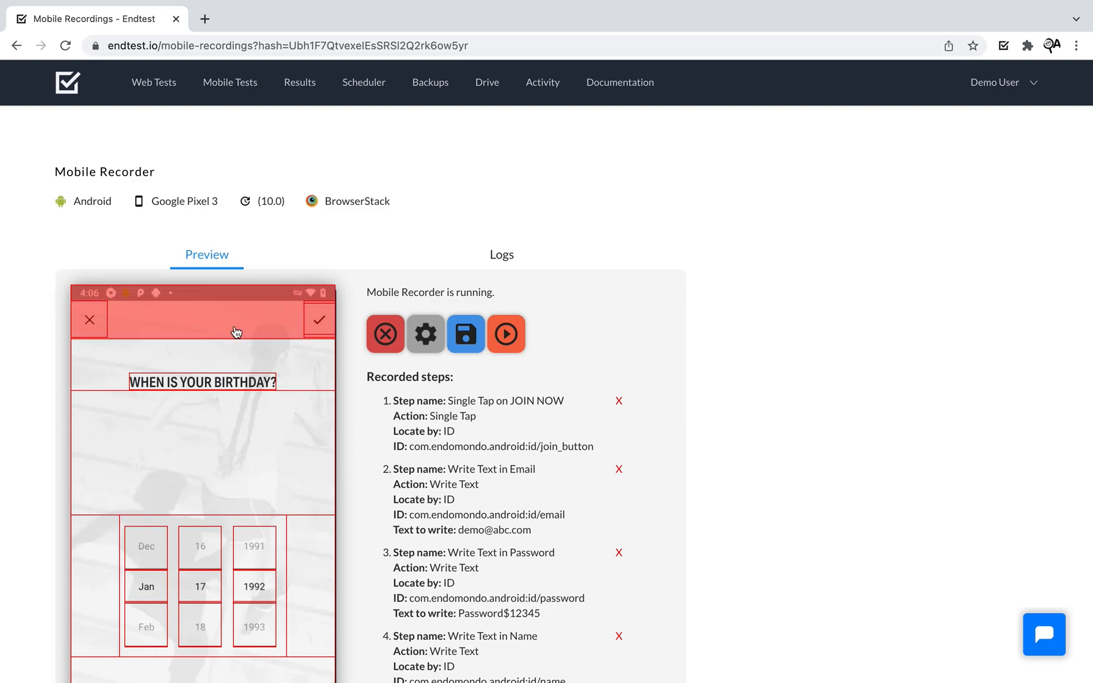
scroll(259, 579, "down", 1)
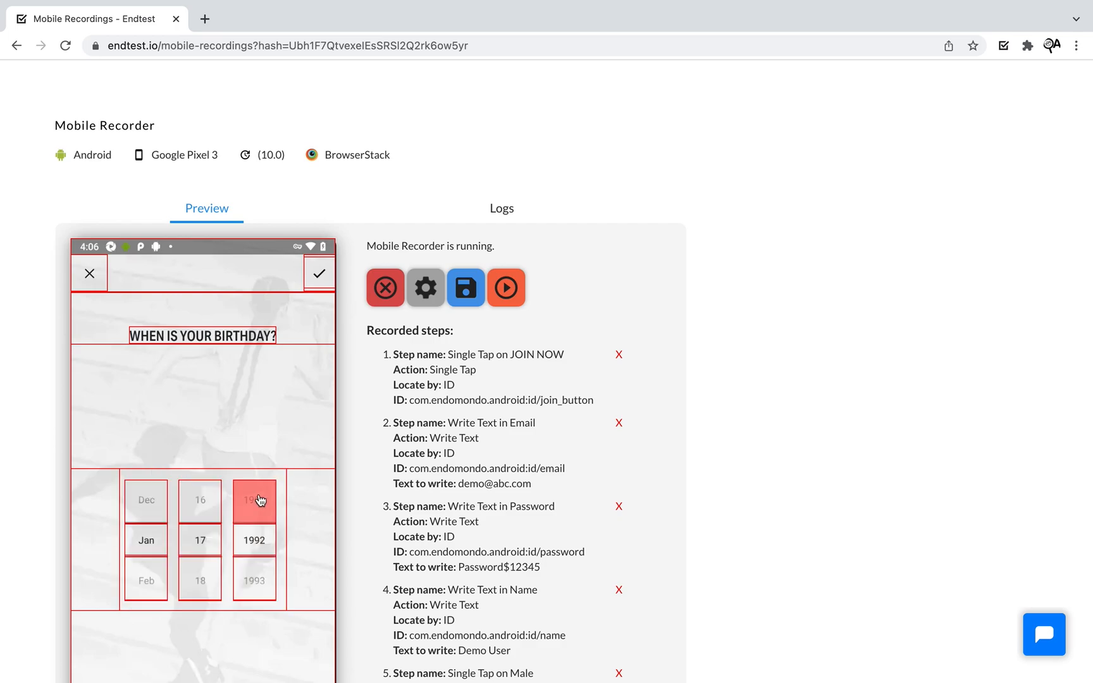
left_click(318, 278)
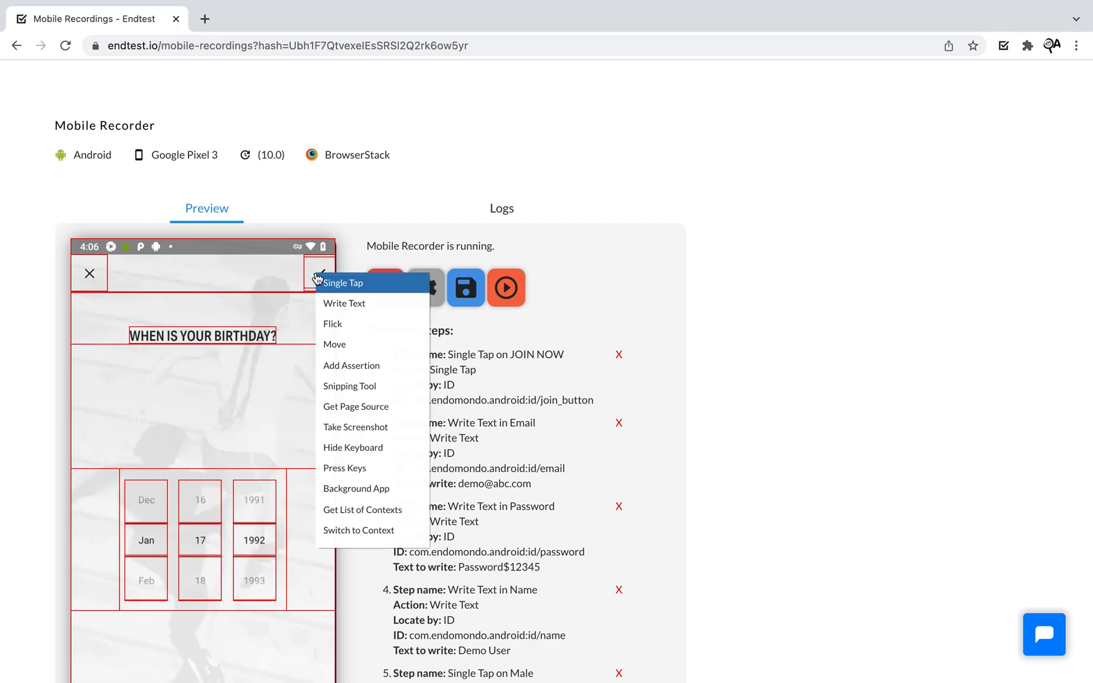
left_click(342, 283)
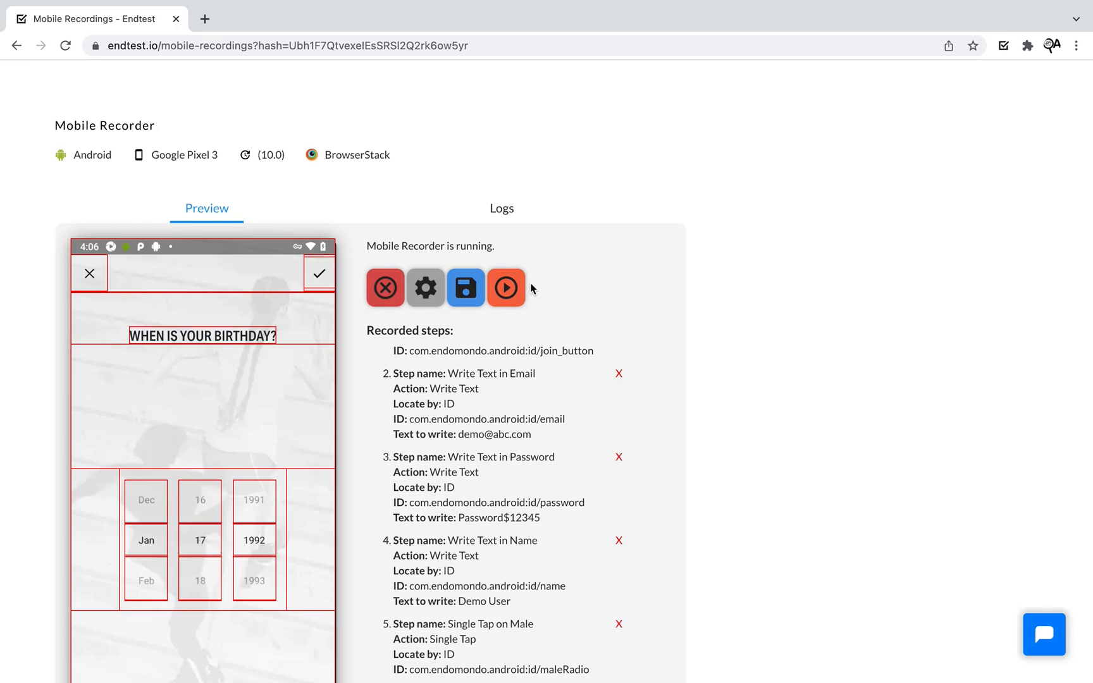
left_click(507, 289)
left_click(506, 253)
- Record a Single Tap on United States as step 8 and prepare its replay
scroll(798, 307, "down", 5)
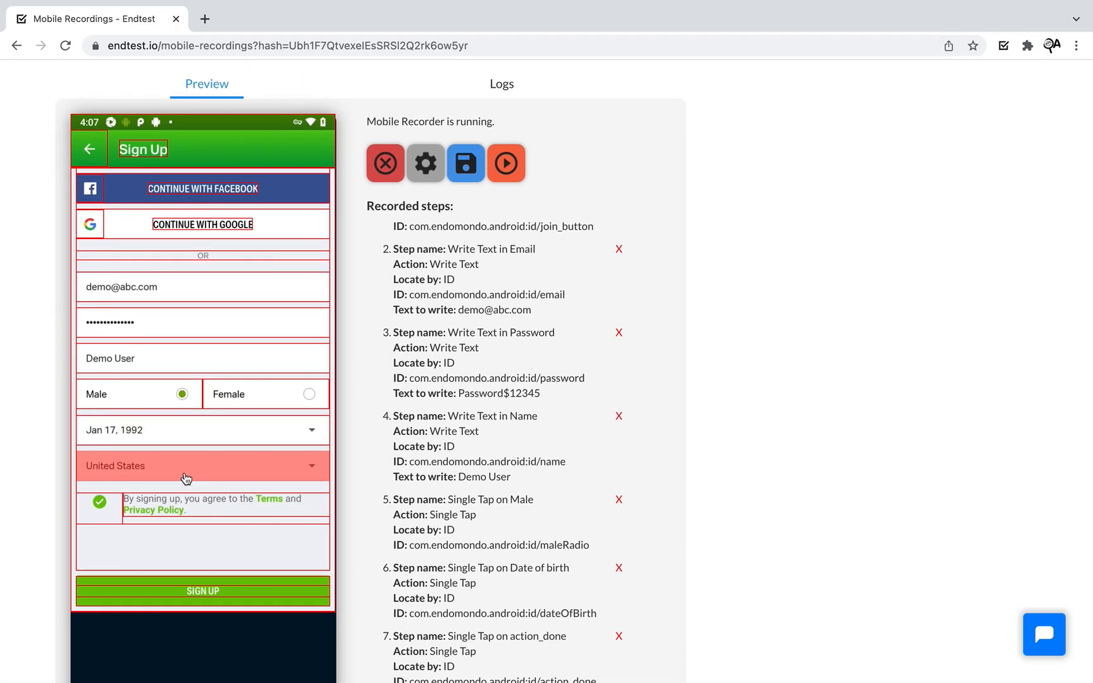
left_click(170, 476)
left_click(177, 478)
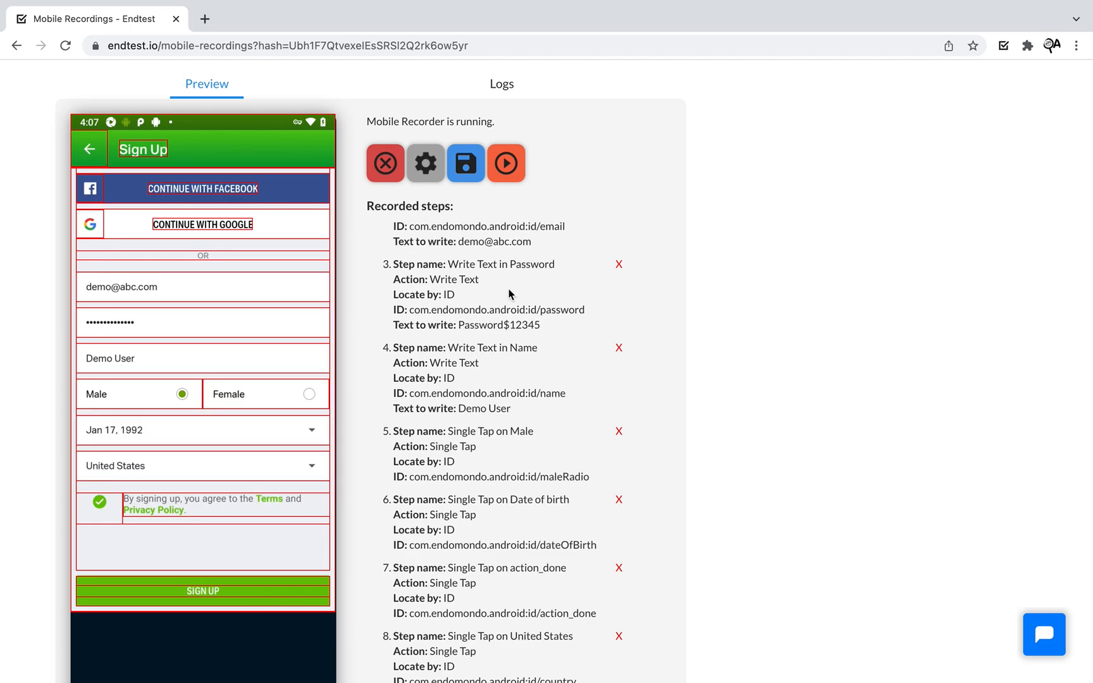
scroll(634, 361, "down", 5)
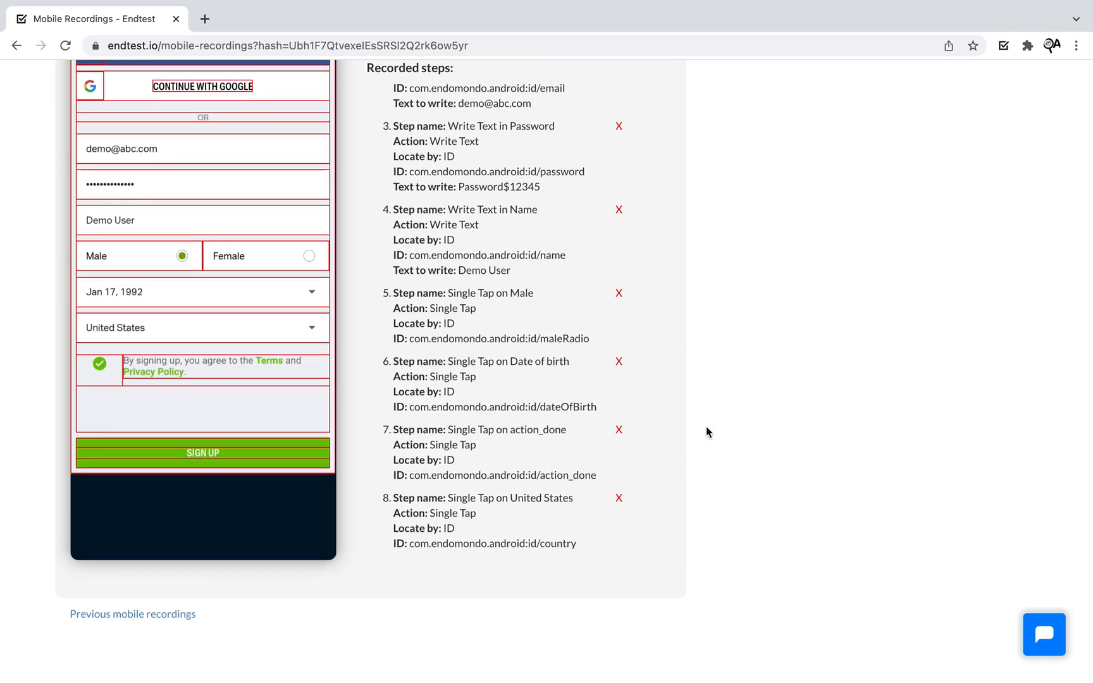
scroll(707, 432, "up", 5)
left_click(504, 339)
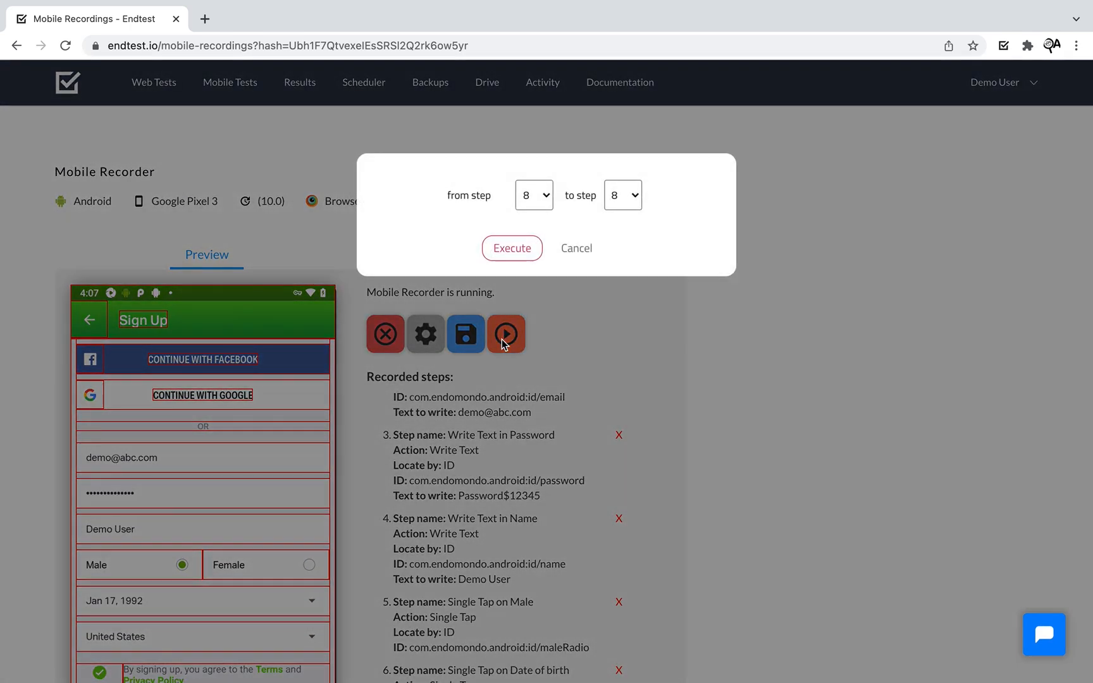
- Replay step 8 to open the Residence country list
left_click(509, 249)
scroll(21, 432, "down", 1)
scroll(159, 524, "down", 1)
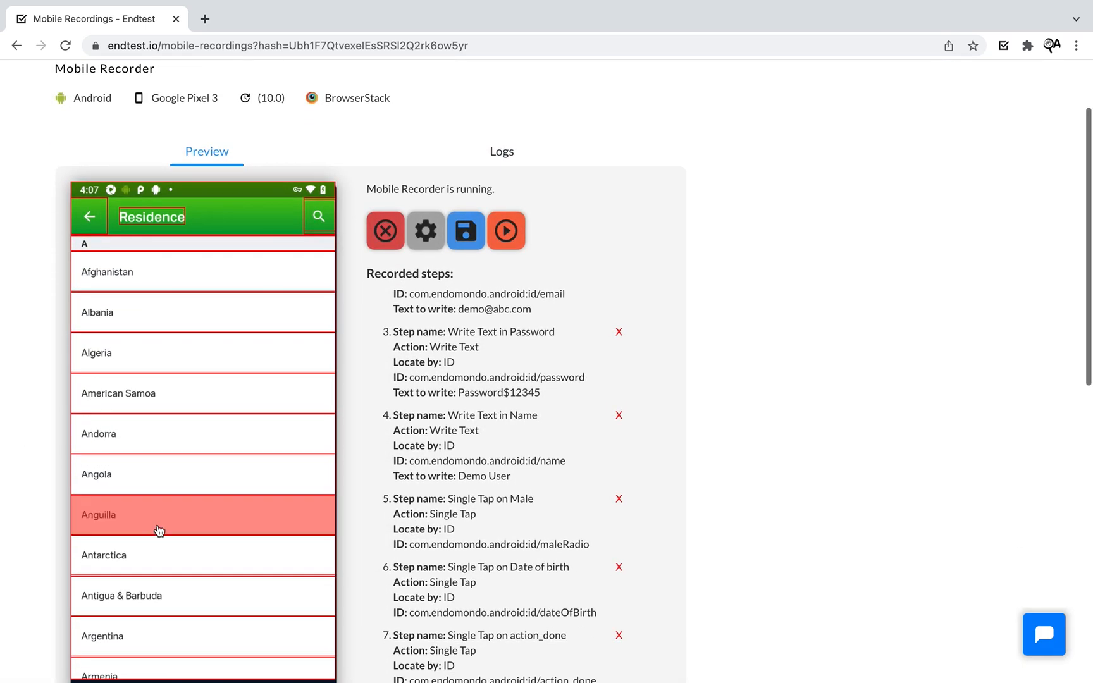
scroll(193, 515, "down", 1)
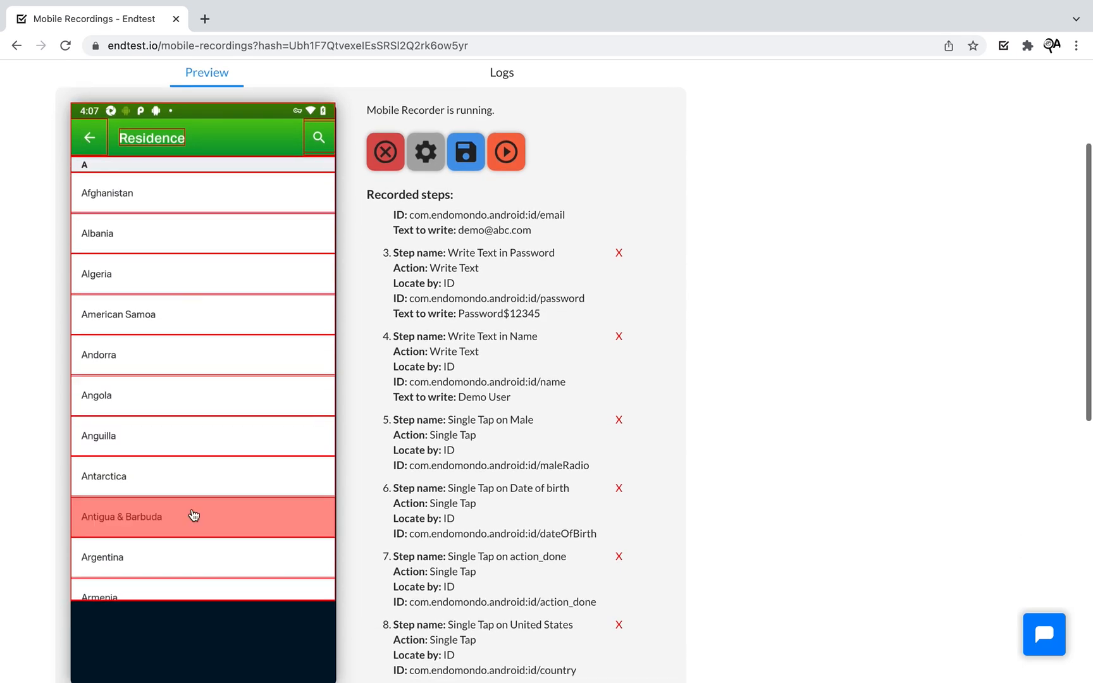
scroll(193, 514, "up", 3)
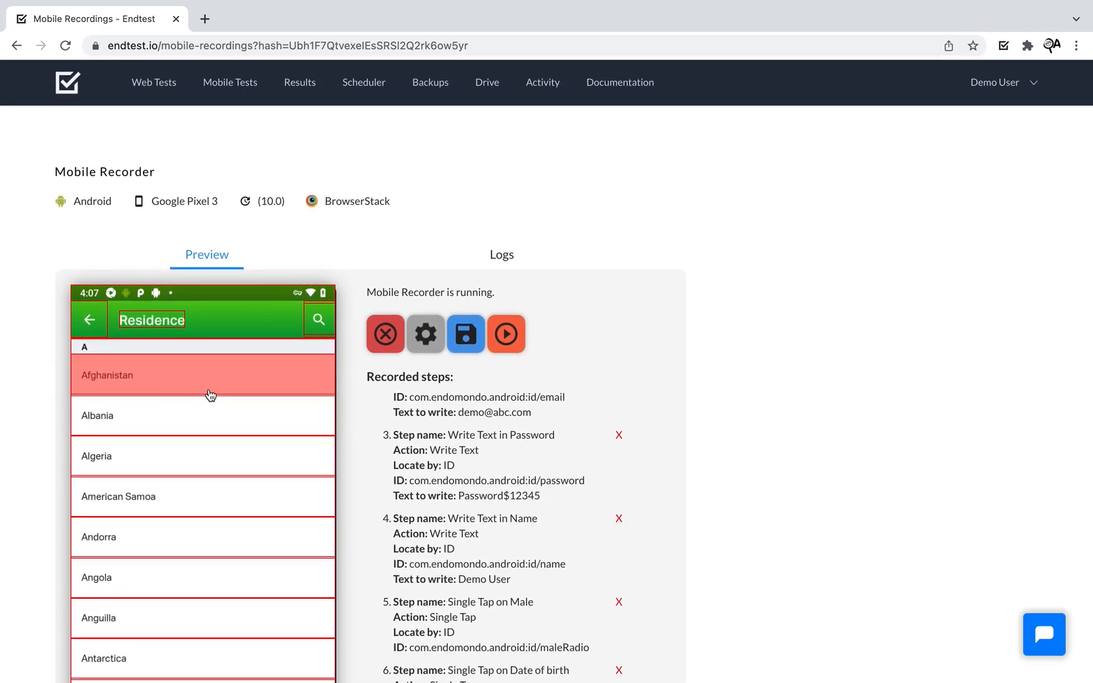
- Record a Single Tap on the country search as step 9 and replay it
left_click(317, 321)
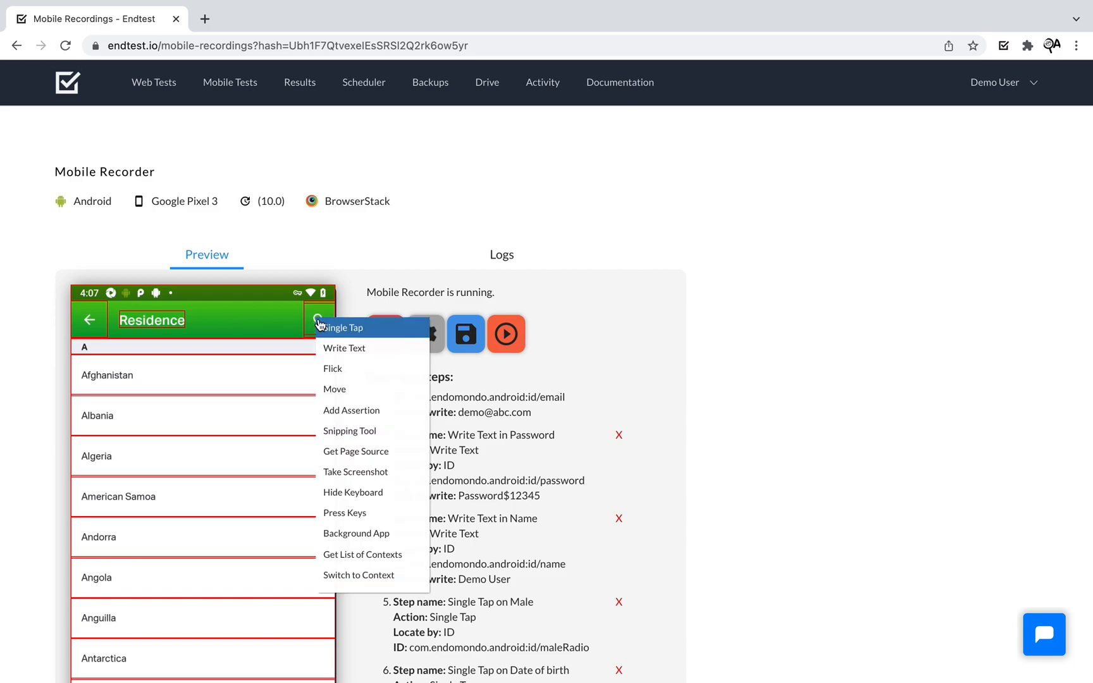
left_click(319, 327)
scroll(766, 446, "down", 6)
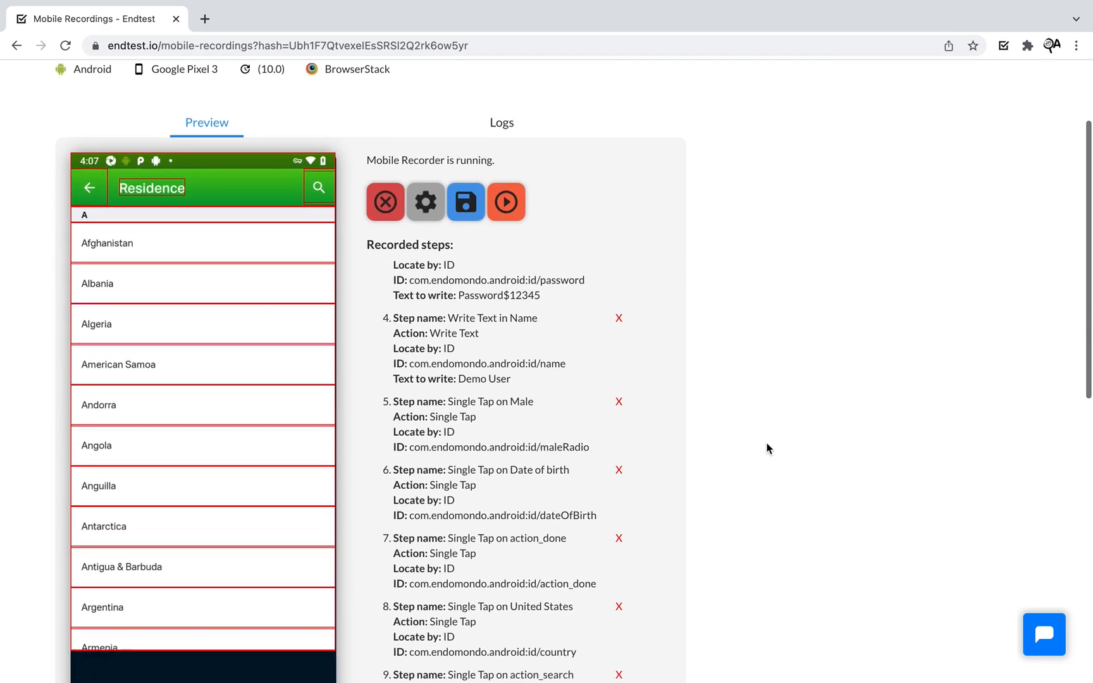
scroll(713, 394, "up", 6)
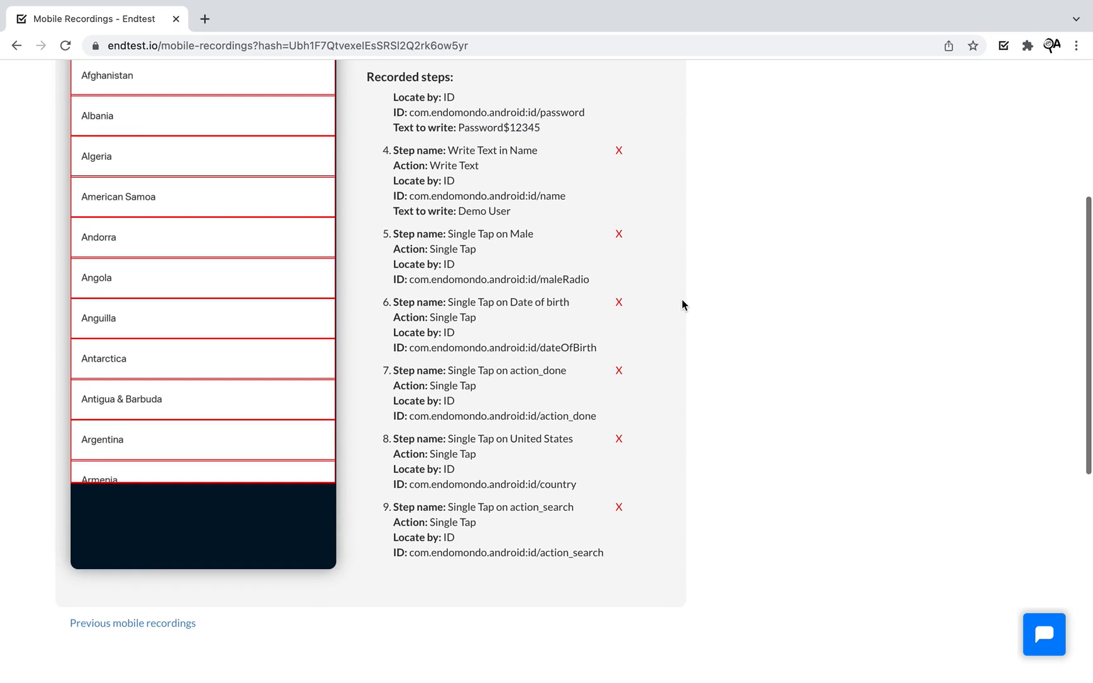
scroll(554, 552, "down", 6)
scroll(802, 444, "up", 6)
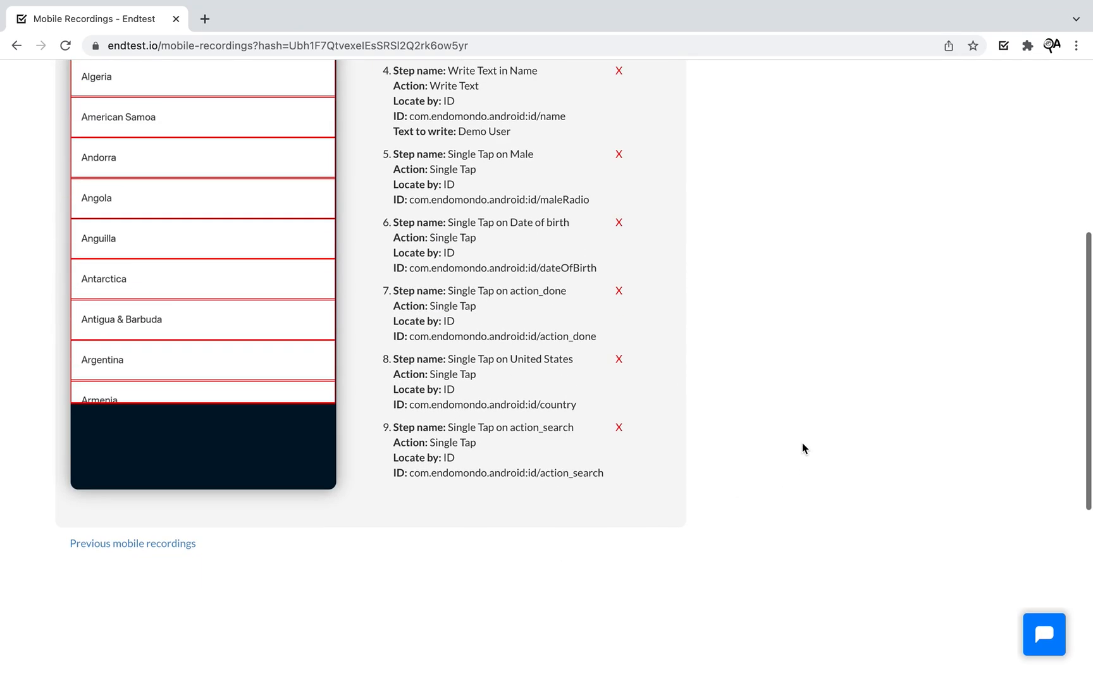
left_click(506, 334)
left_click(520, 251)
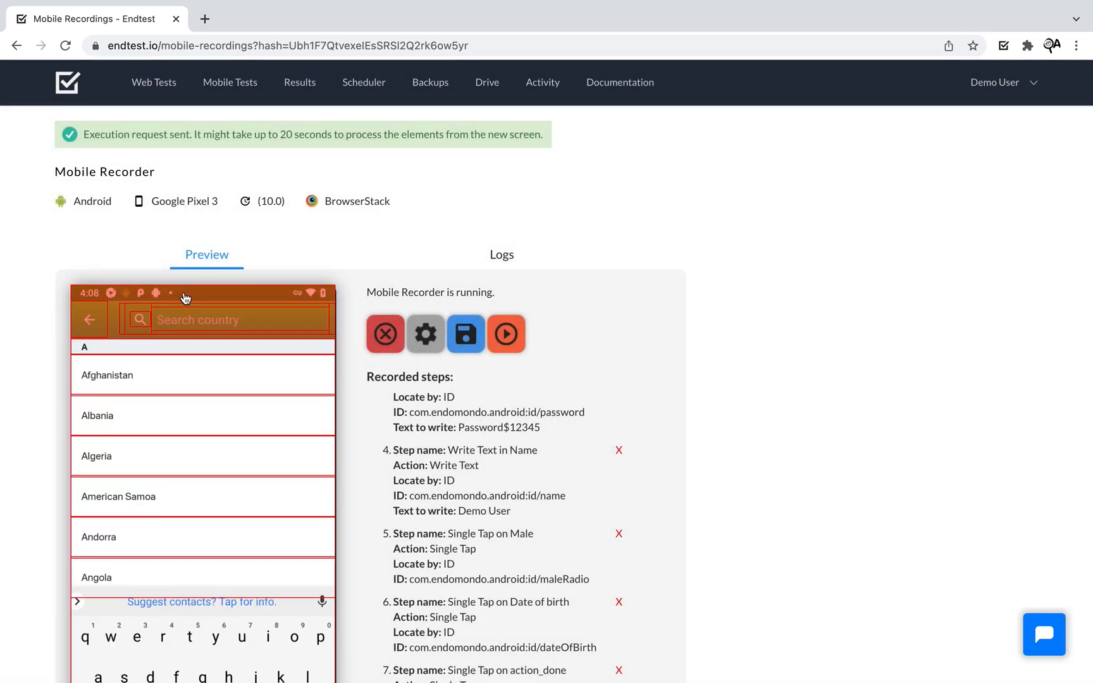
- Record step 10 writing France into Search country and run it on the device
left_click(201, 319)
left_click(227, 346)
left_click(506, 189)
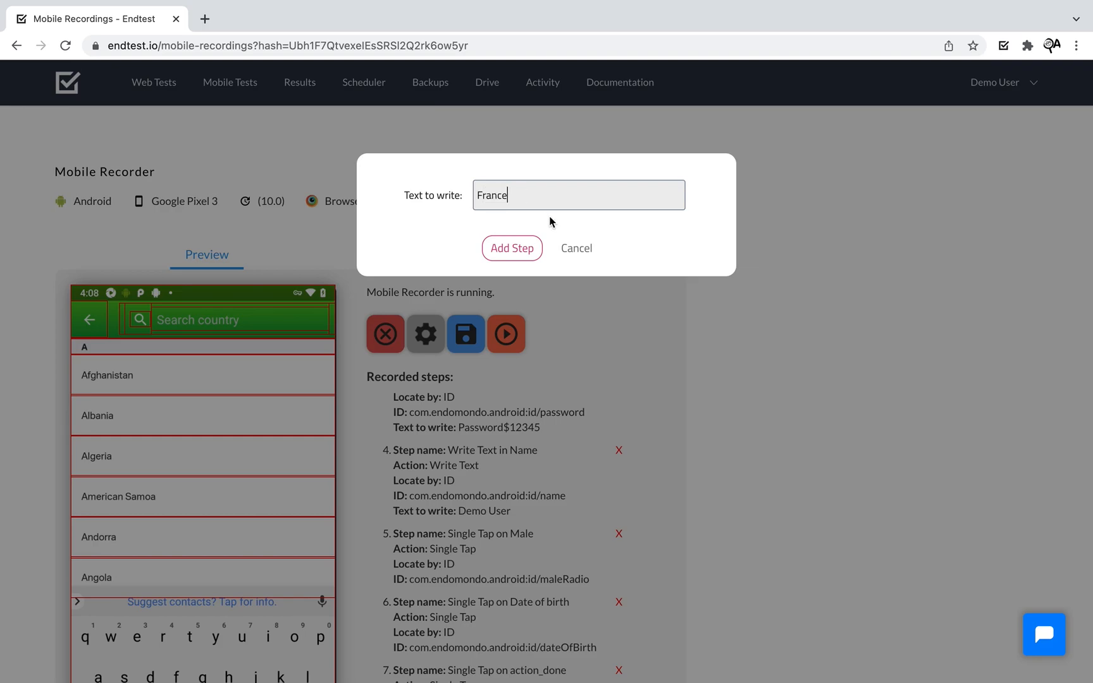
left_click(511, 248)
scroll(768, 418, "down", 5)
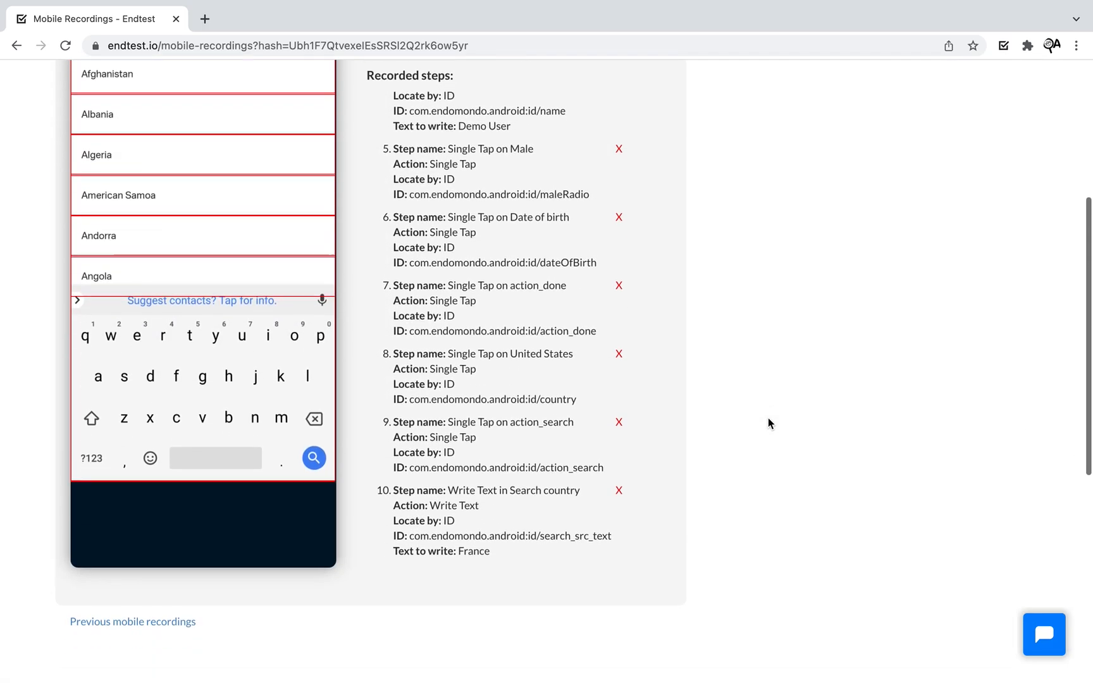
scroll(735, 386, "up", 5)
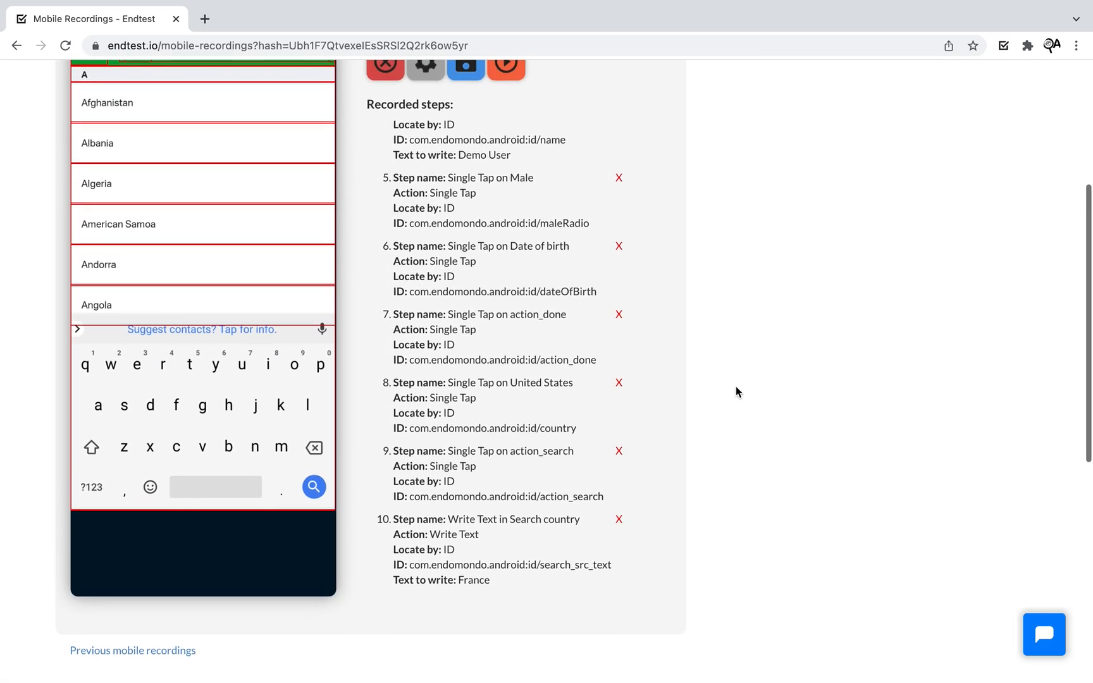
left_click(515, 345)
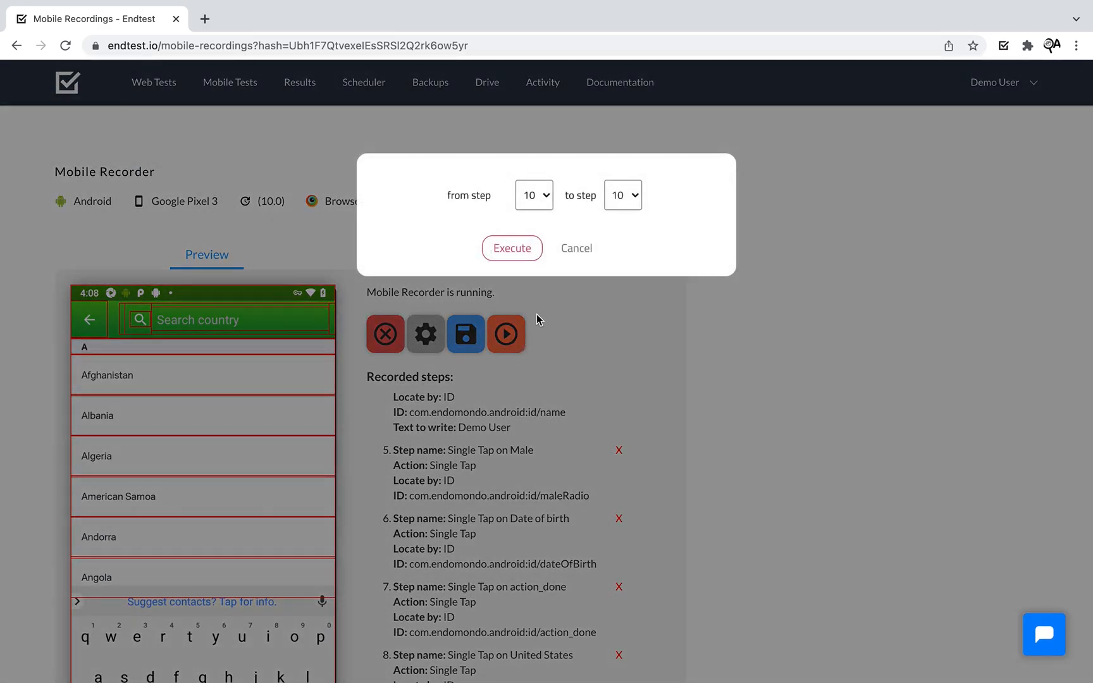
left_click(521, 261)
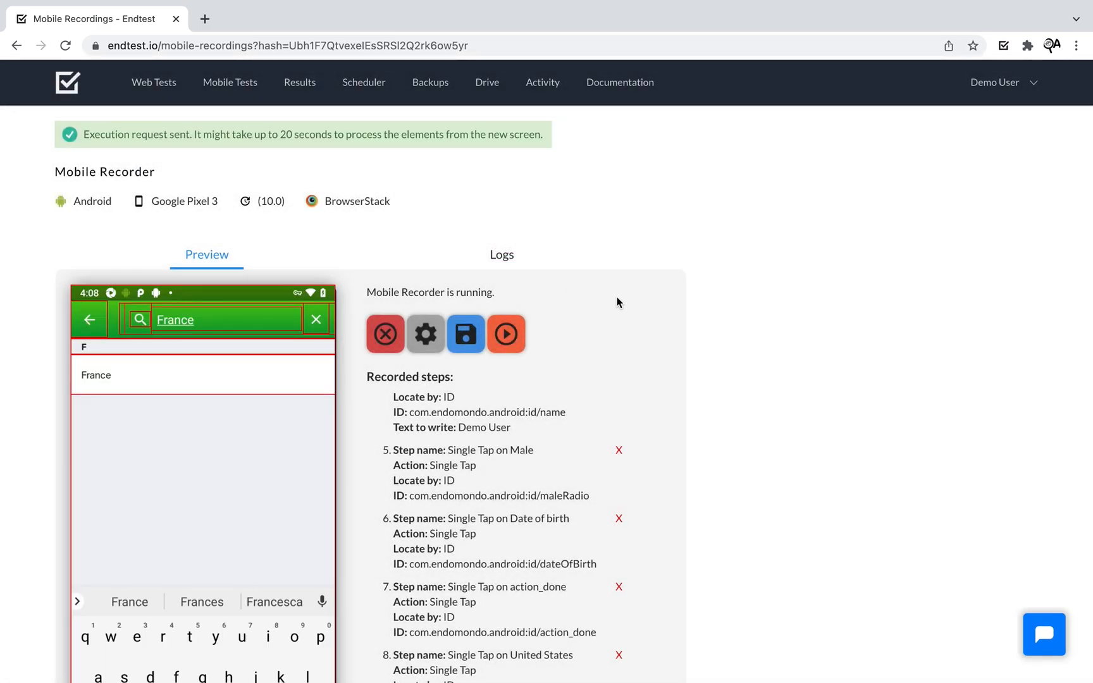
- Record a Single Tap on the France result as step 11
left_click(122, 384)
left_click(123, 387)
scroll(659, 468, "down", 4)
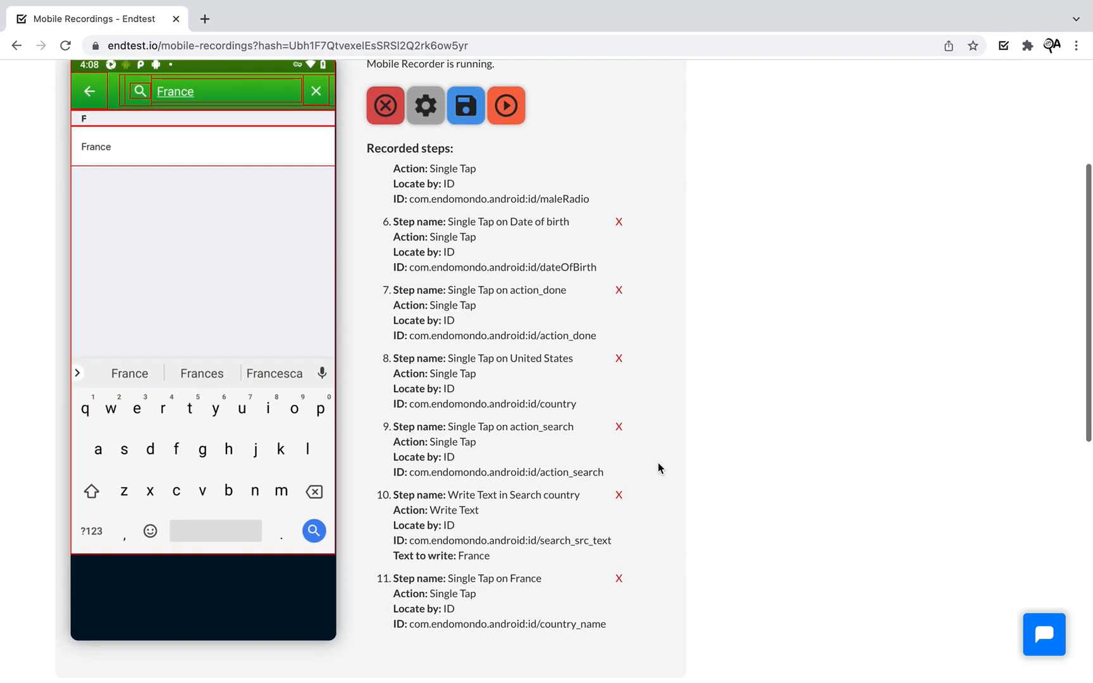
scroll(853, 444, "up", 4)
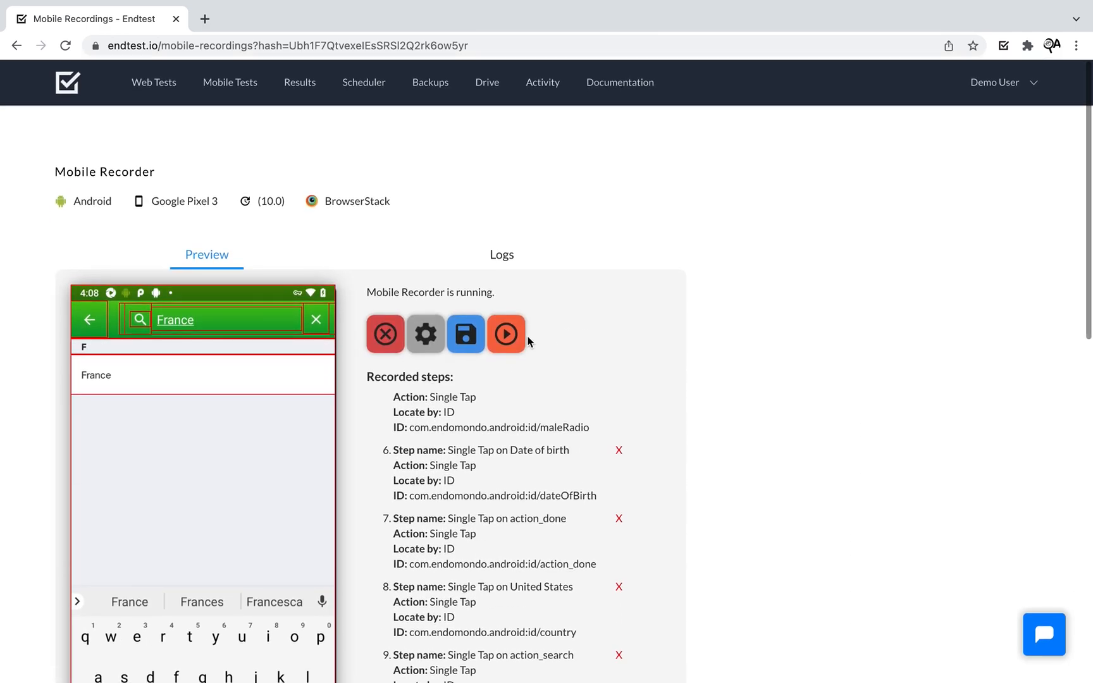
- Run step 11, the France tap, so the device returns to the Sign Up form
left_click(514, 337)
left_click(506, 253)
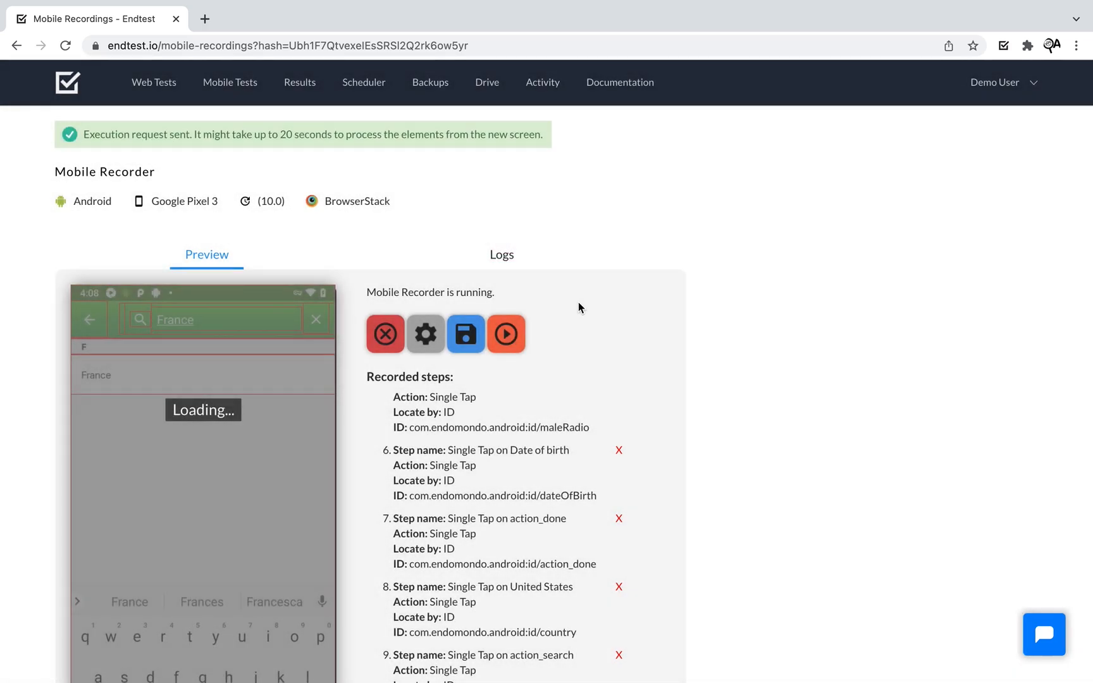
scroll(688, 263, "down", 2)
scroll(48, 395, "down", 1)
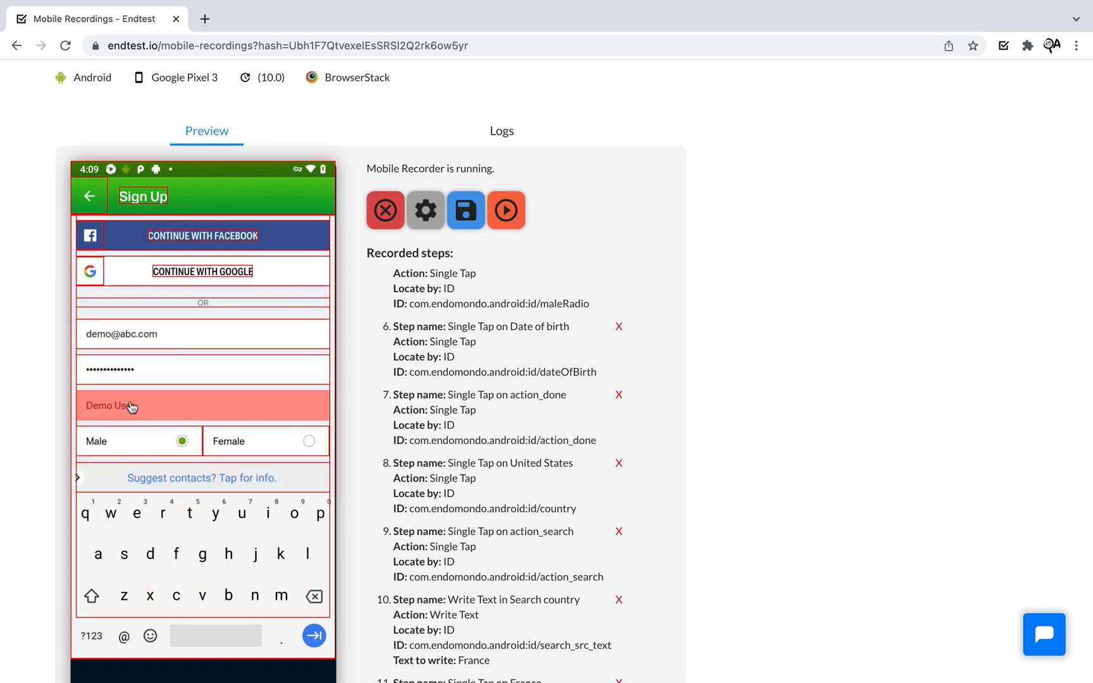
- Record step 12 as Hide Keyboard from the Demo User field and queue it to run
left_click(127, 399)
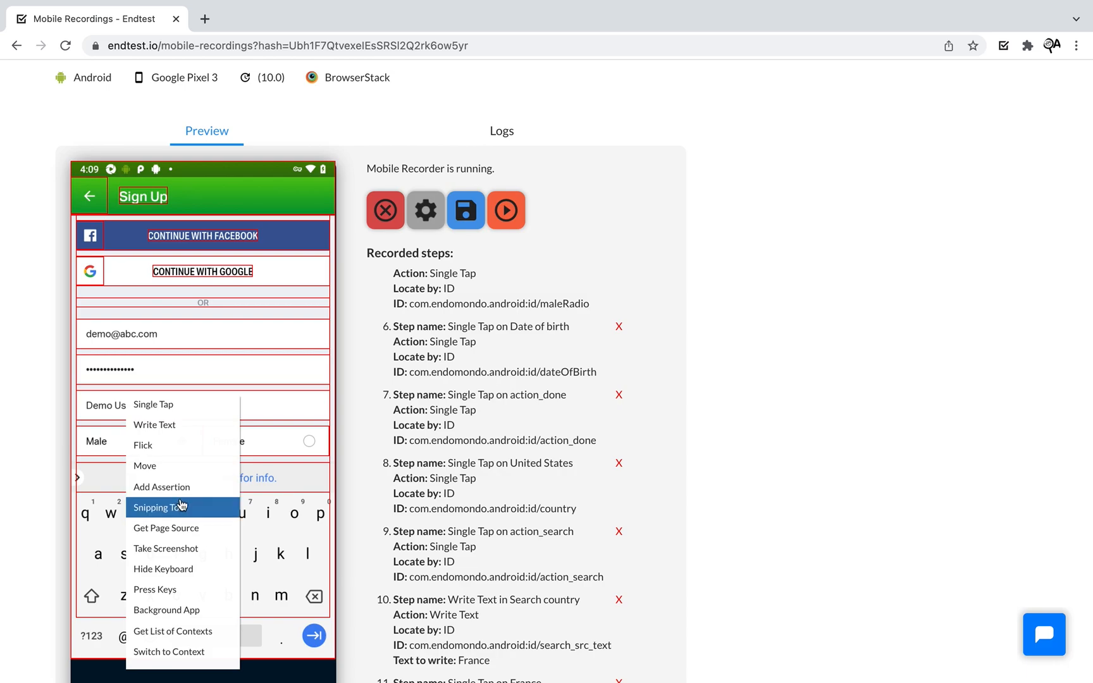
left_click(194, 569)
scroll(759, 509, "down", 4)
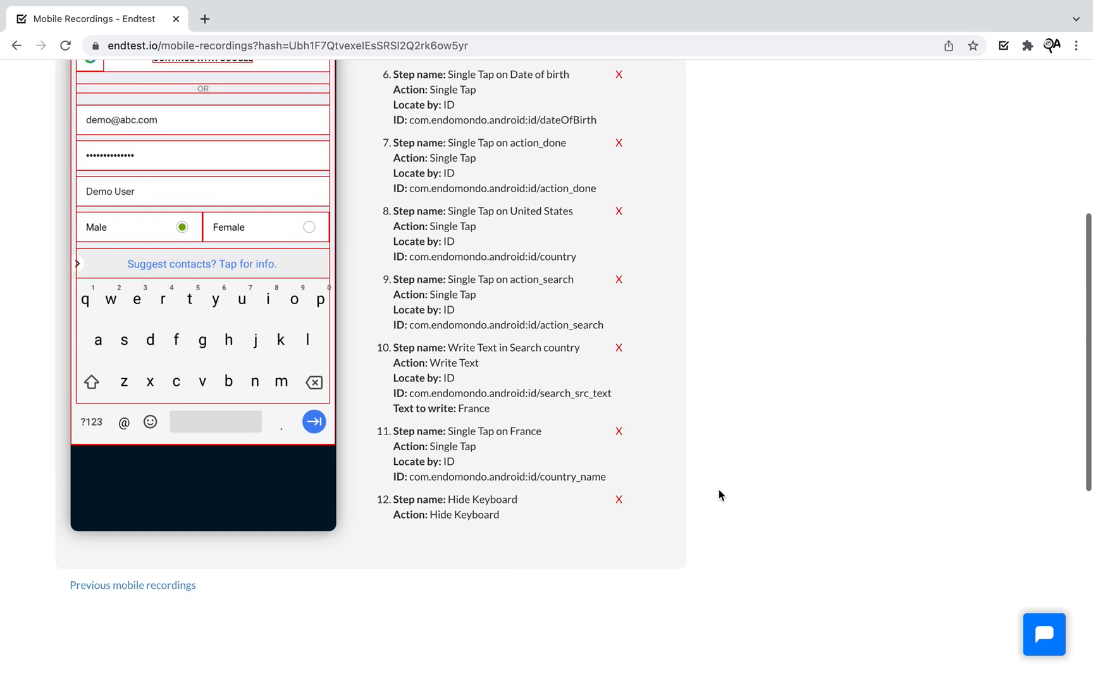
scroll(805, 462, "up", 5)
left_click(506, 333)
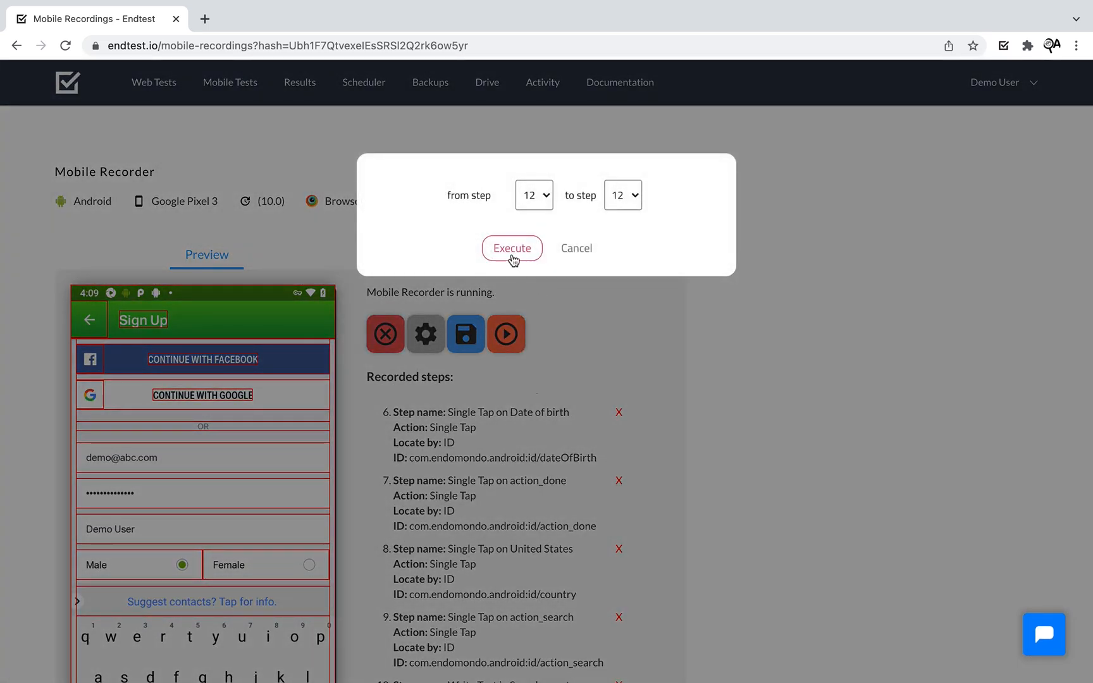
- Run step 12 to hide the keyboard on the device
left_click(513, 248)
scroll(627, 313, "down", 2)
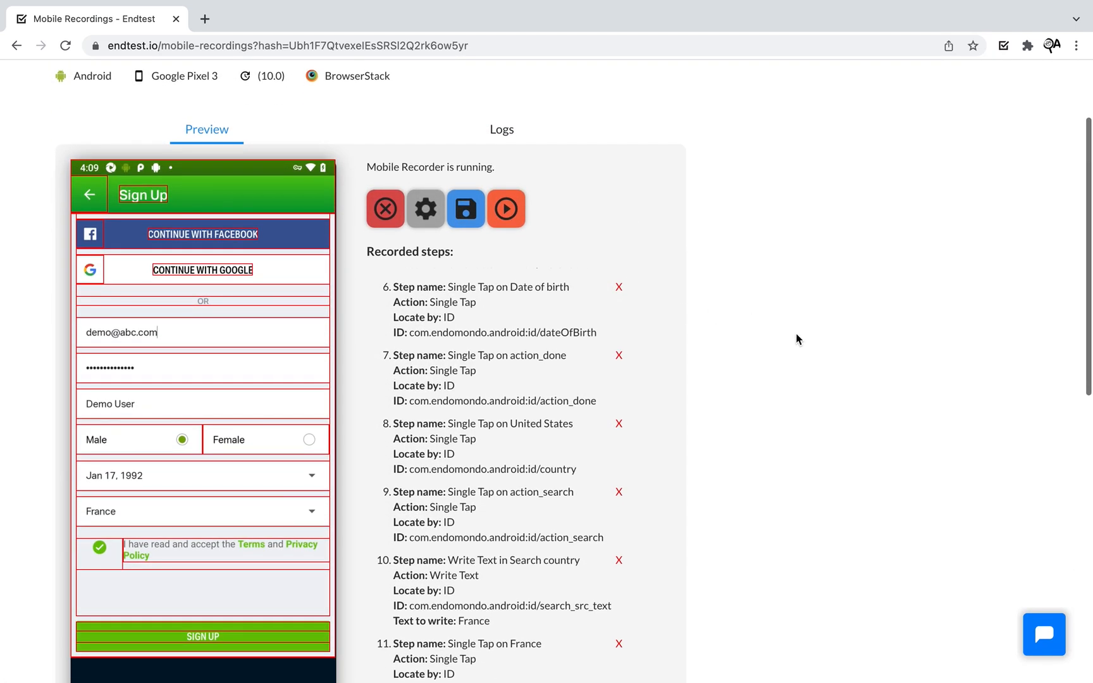
scroll(795, 333, "down", 1)
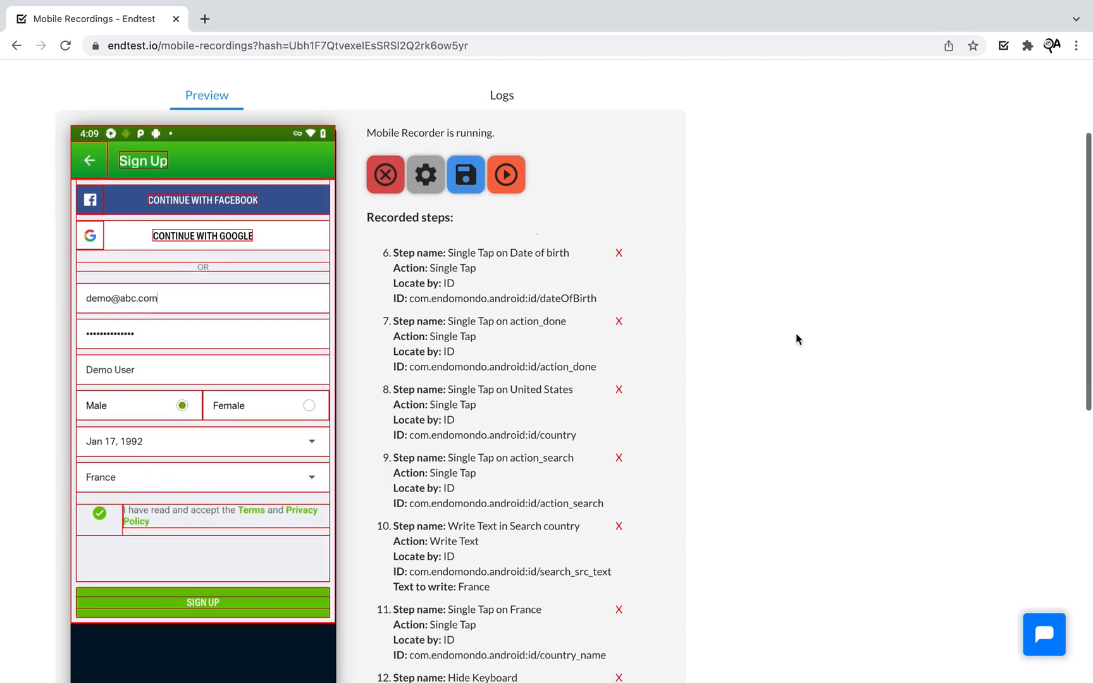
- Record a Single Tap on SIGN UP as step 13 and run it
left_click(241, 604)
left_click(254, 607)
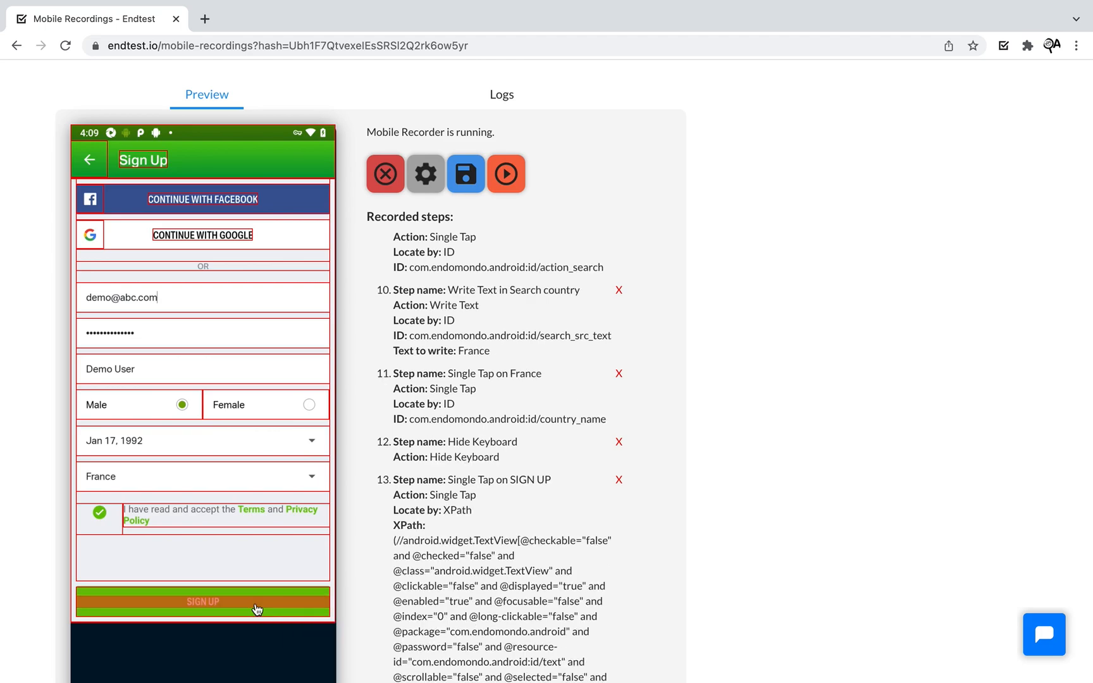
scroll(875, 529, "down", 2)
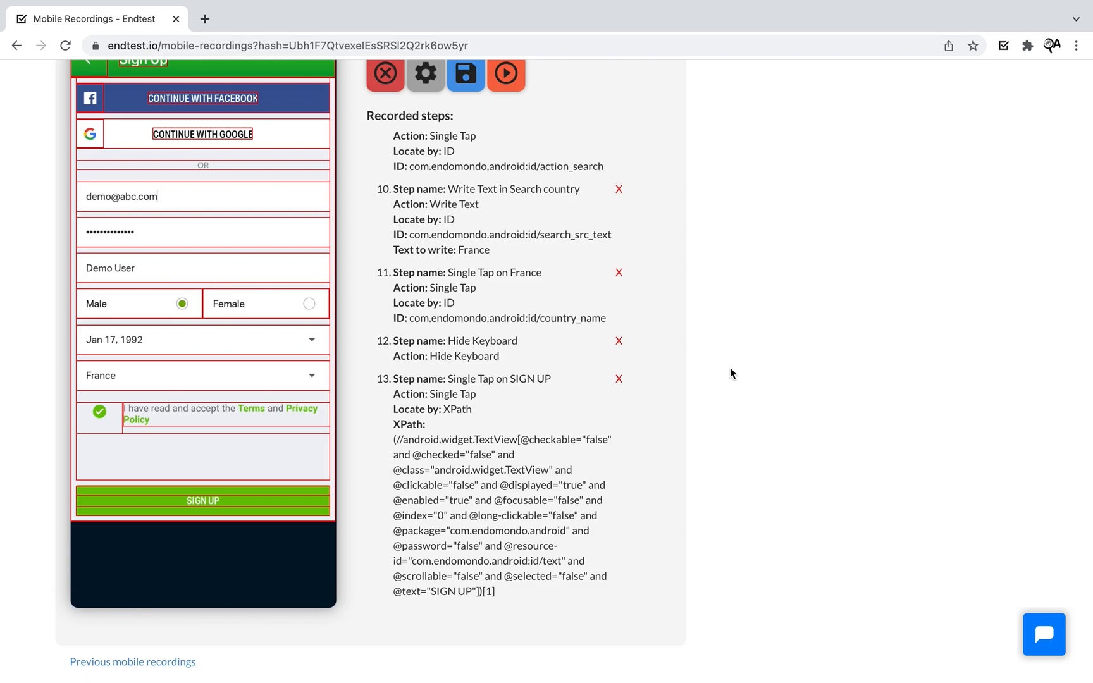
scroll(730, 369, "up", 5)
left_click(513, 333)
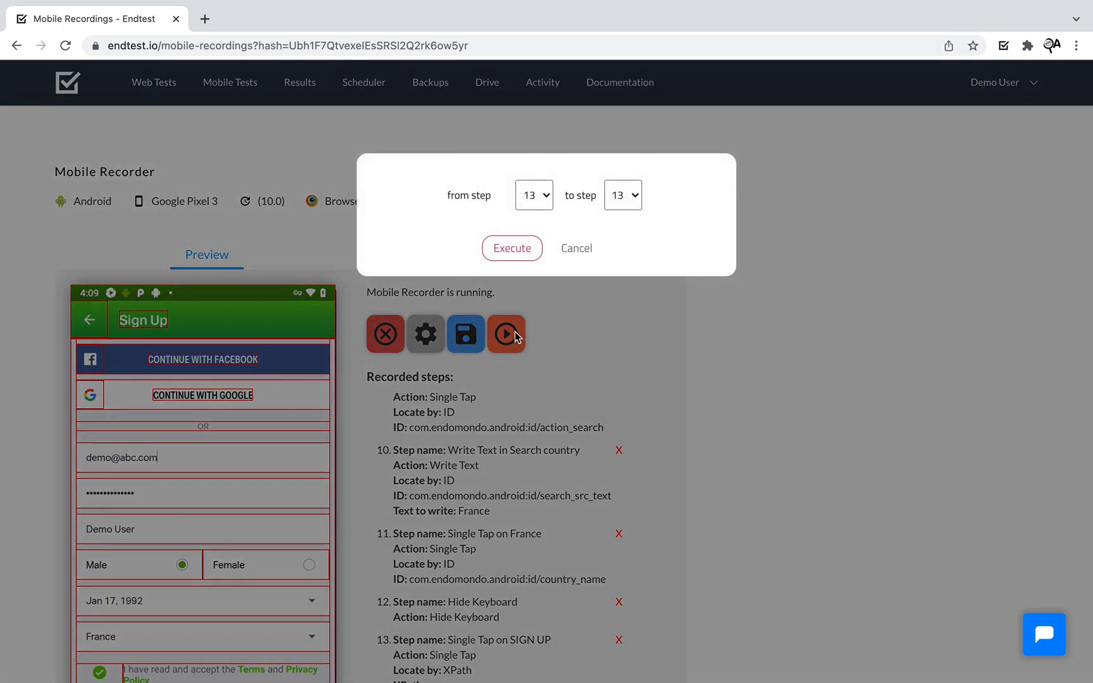
left_click(512, 249)
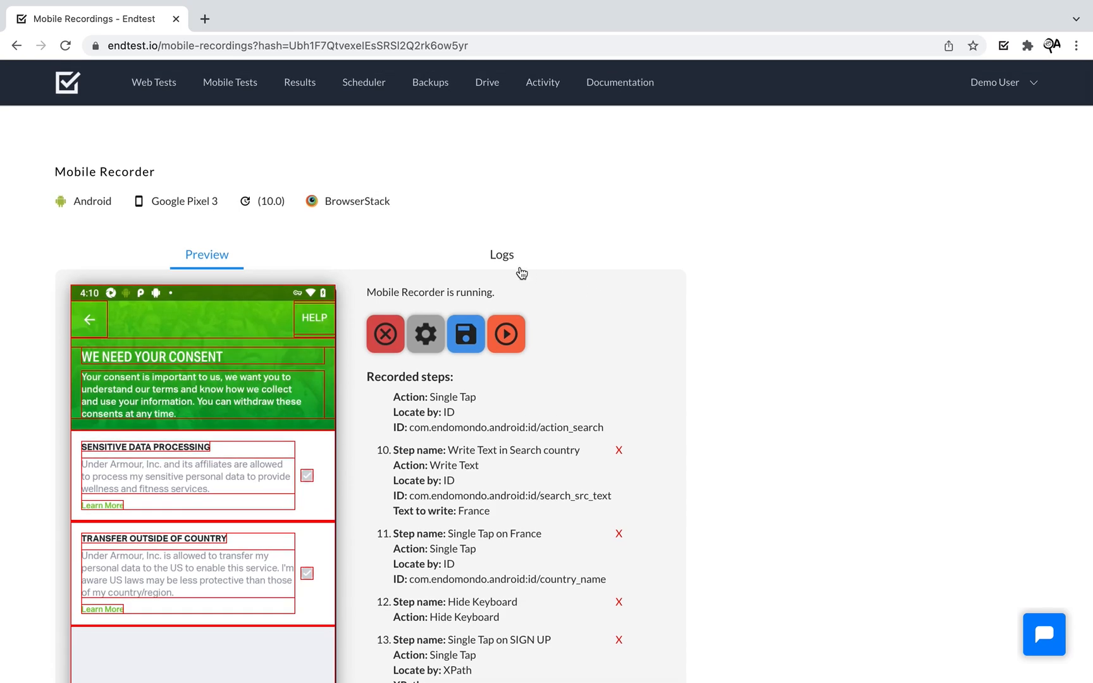
- Show the recorder's Logs and scroll down to the SIGN UP tap and Element_Inspector_11.html
left_click(499, 265)
scroll(601, 359, "down", 2)
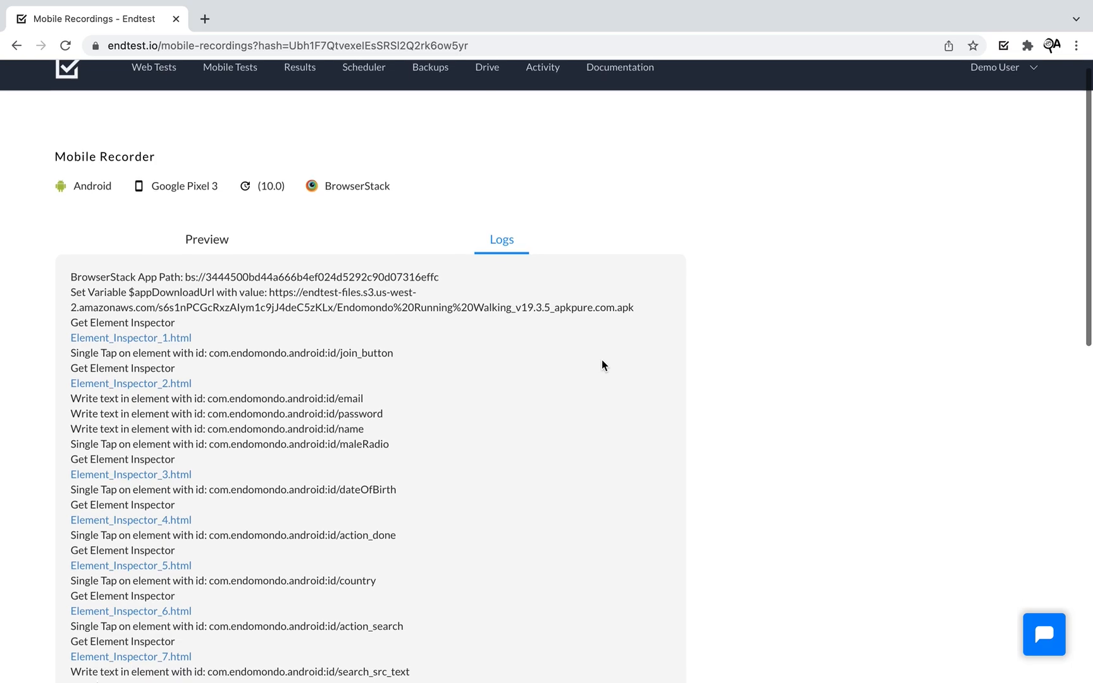
scroll(317, 338, "down", 5)
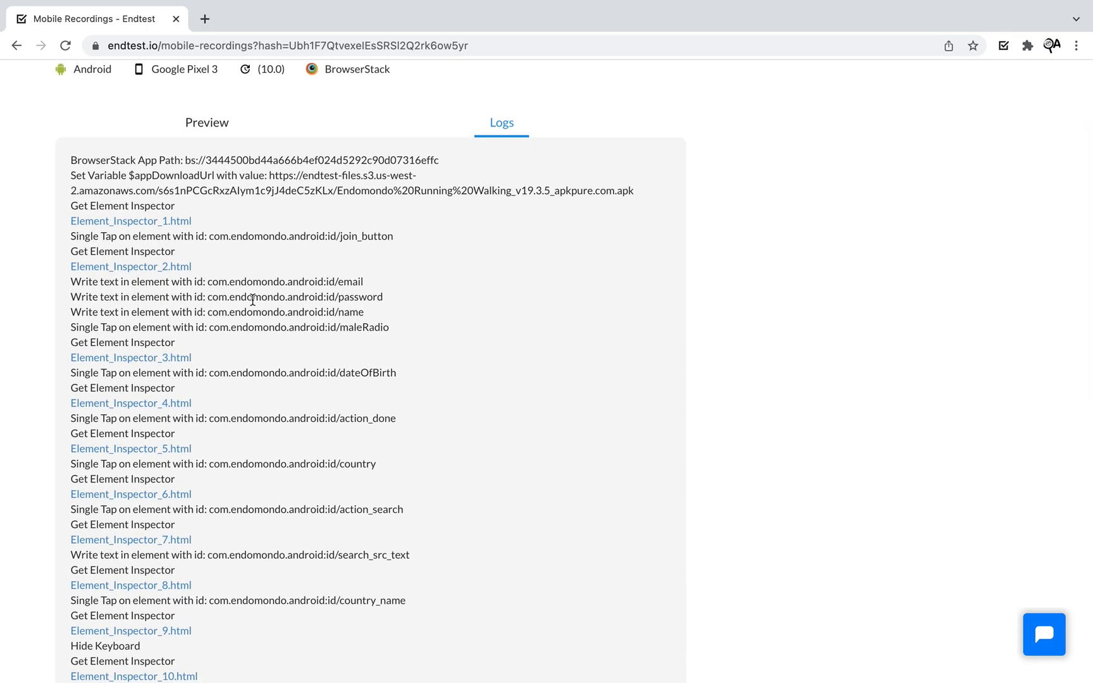
scroll(252, 305, "down", 2)
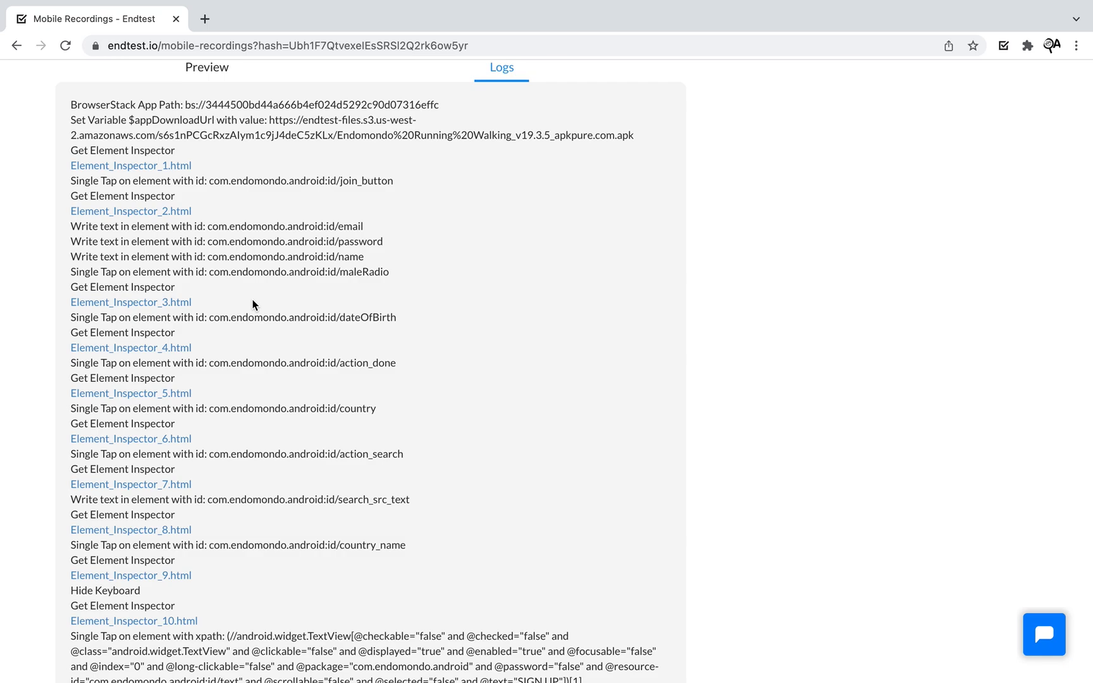
scroll(252, 305, "down", 2)
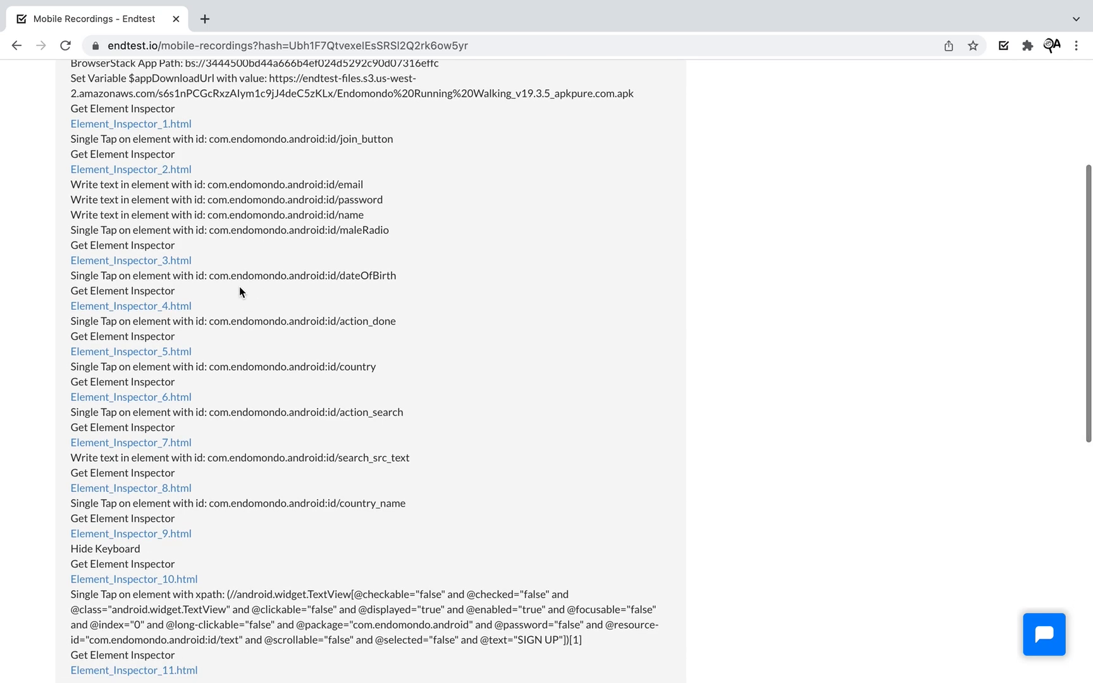
- Open the Element_Inspector_3.html snapshot and view the Male option's locators
left_click(179, 261)
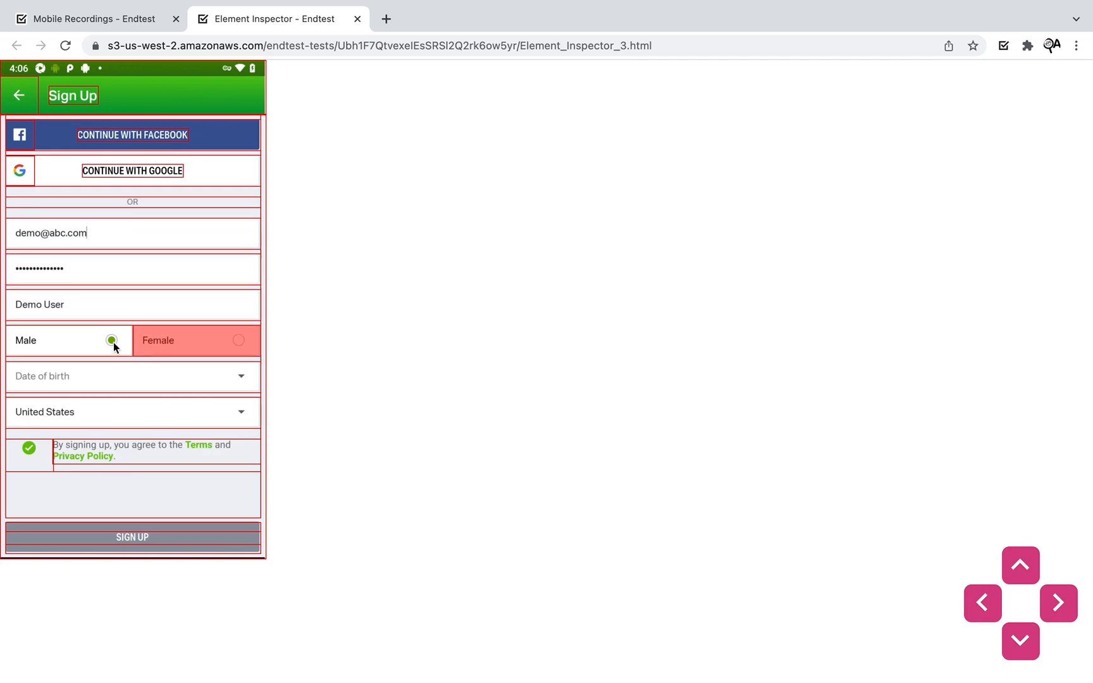
left_click(78, 341)
left_click(549, 375)
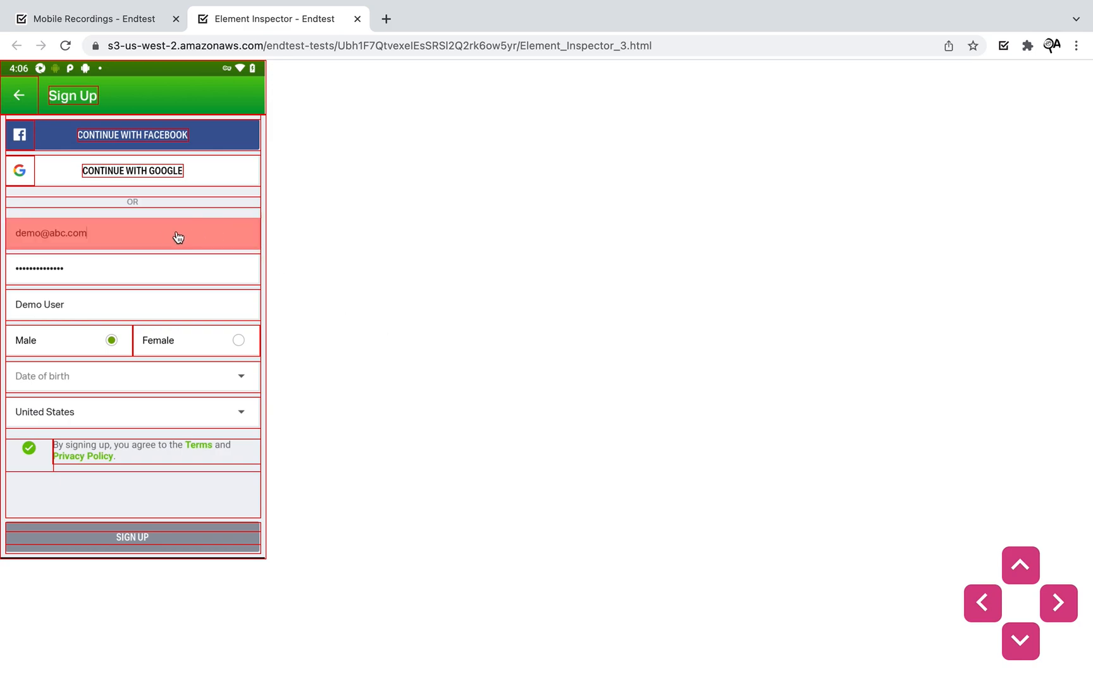
- Review the email field's locators and attributes, then close its details
left_click(108, 241)
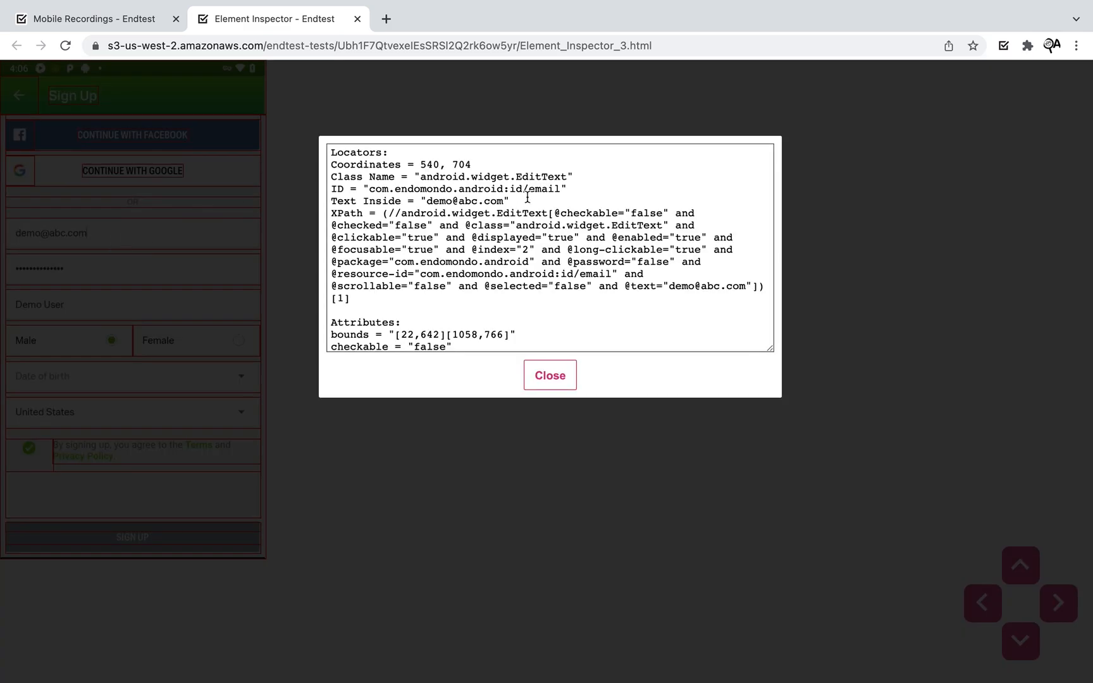
left_click_drag(393, 155, 326, 168)
left_click_drag(397, 177, 305, 218)
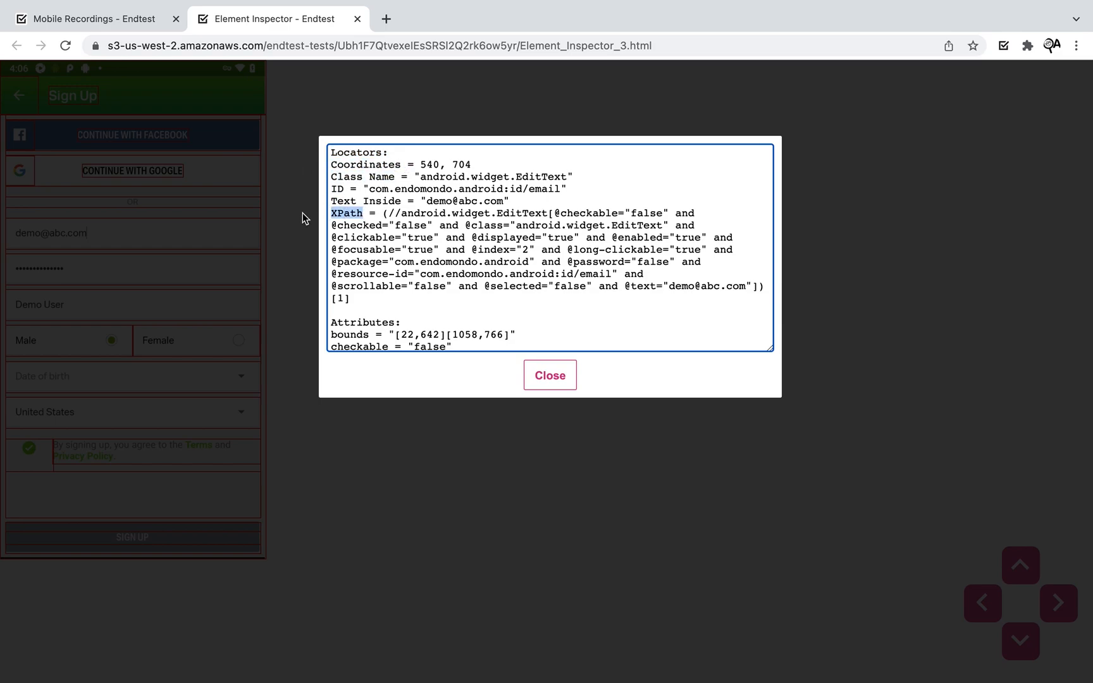
scroll(482, 276, "down", 5)
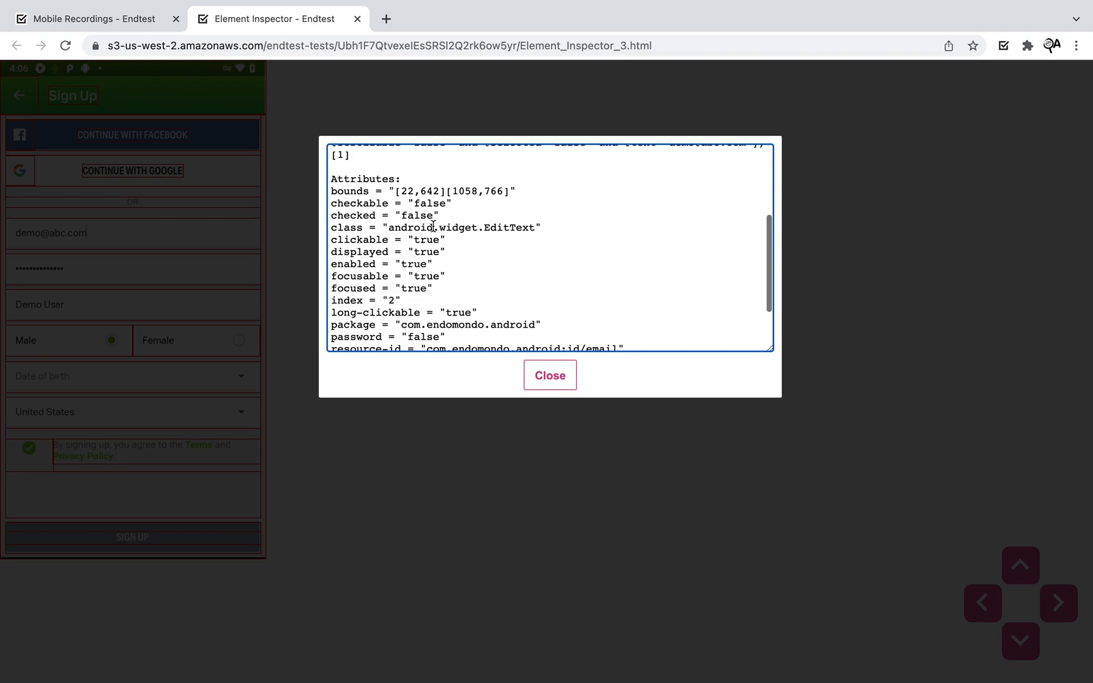
scroll(433, 226, "down", 2)
left_click(552, 376)
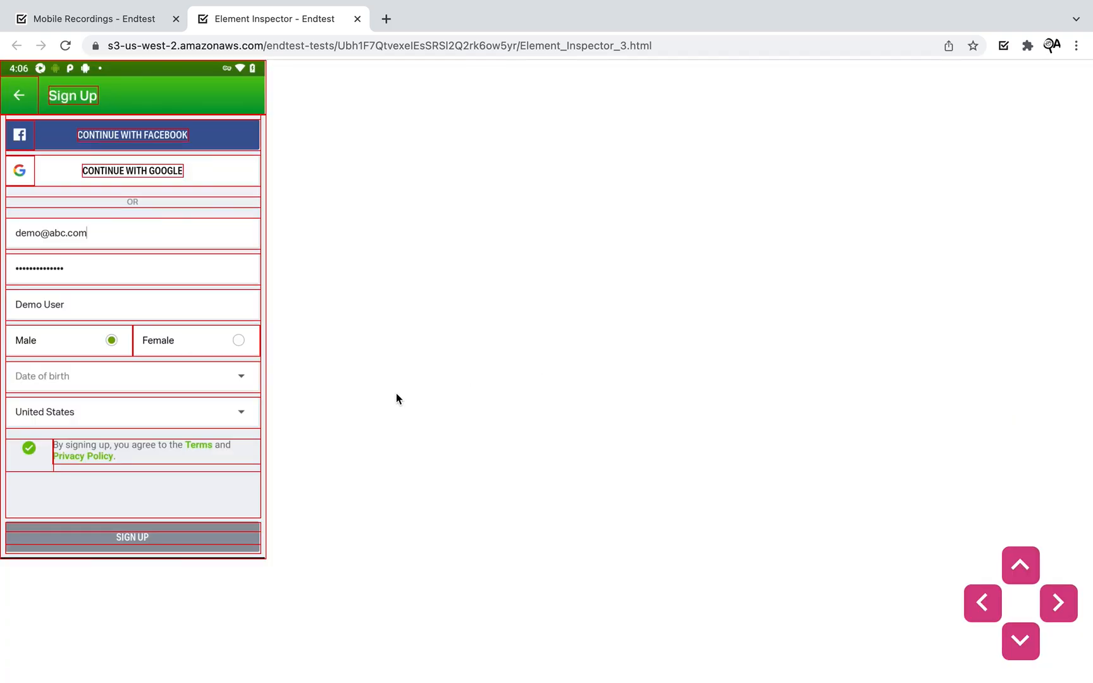
- Review the United States country field's locators, then close its details
left_click(214, 419)
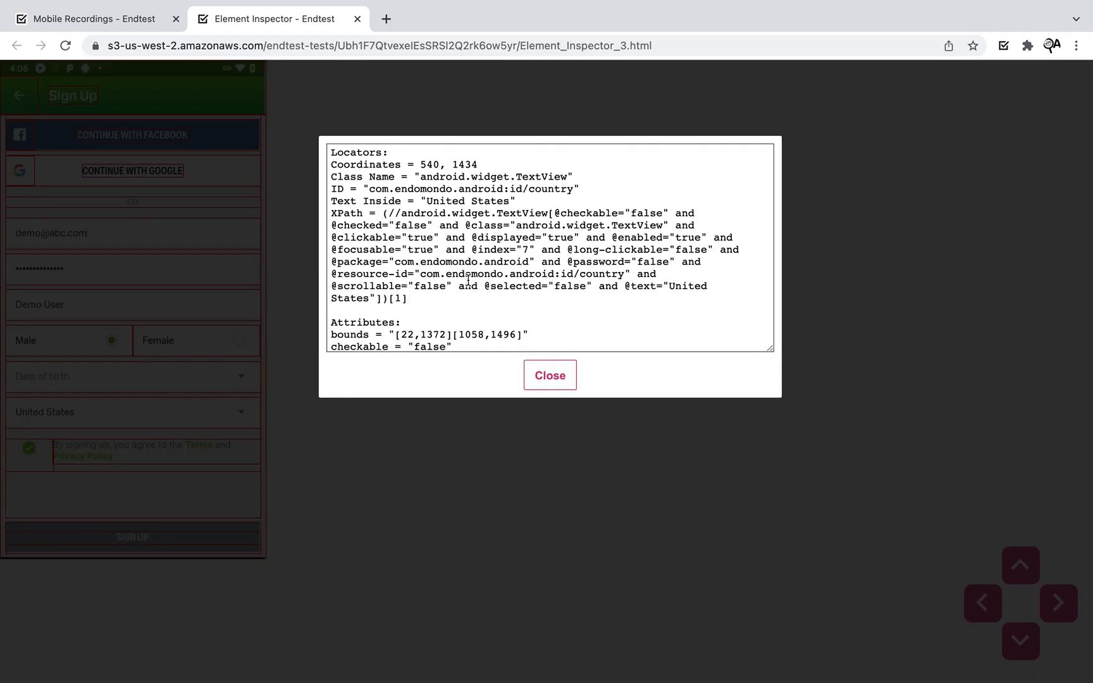
scroll(505, 273, "down", 7)
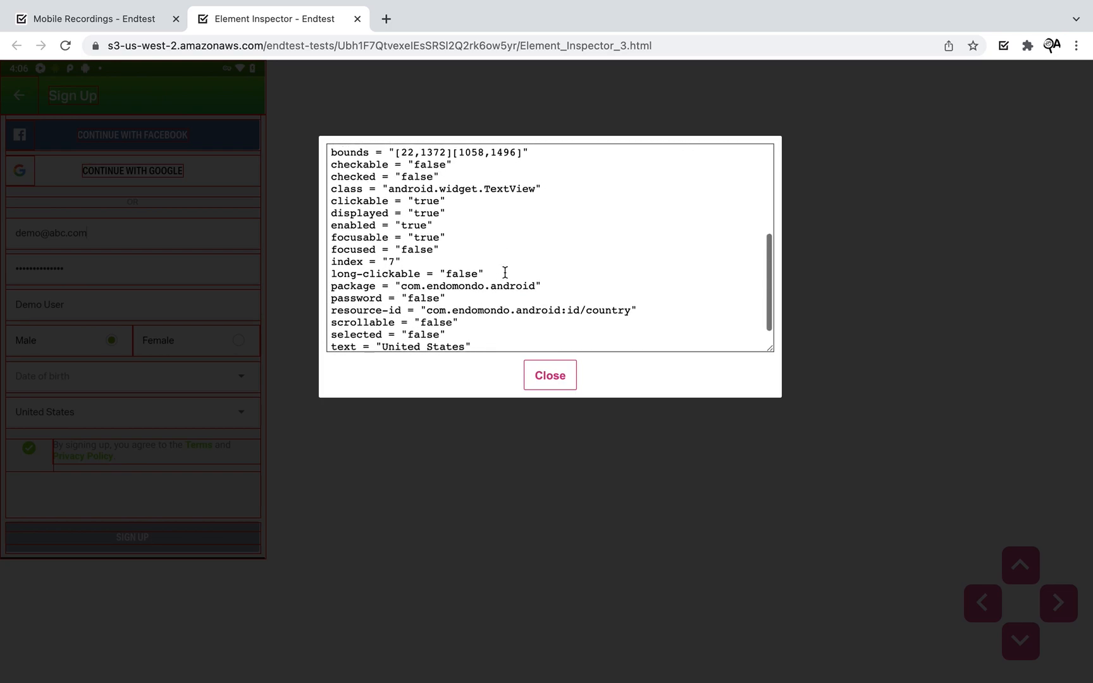
scroll(504, 273, "up", 5)
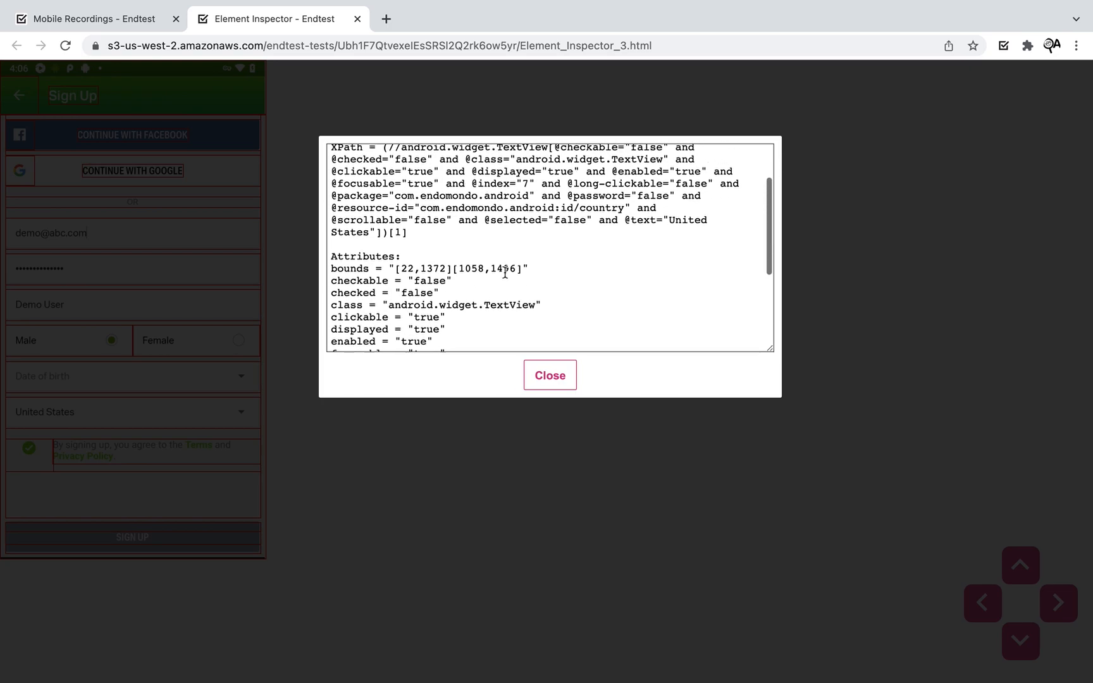
scroll(481, 260, "up", 2)
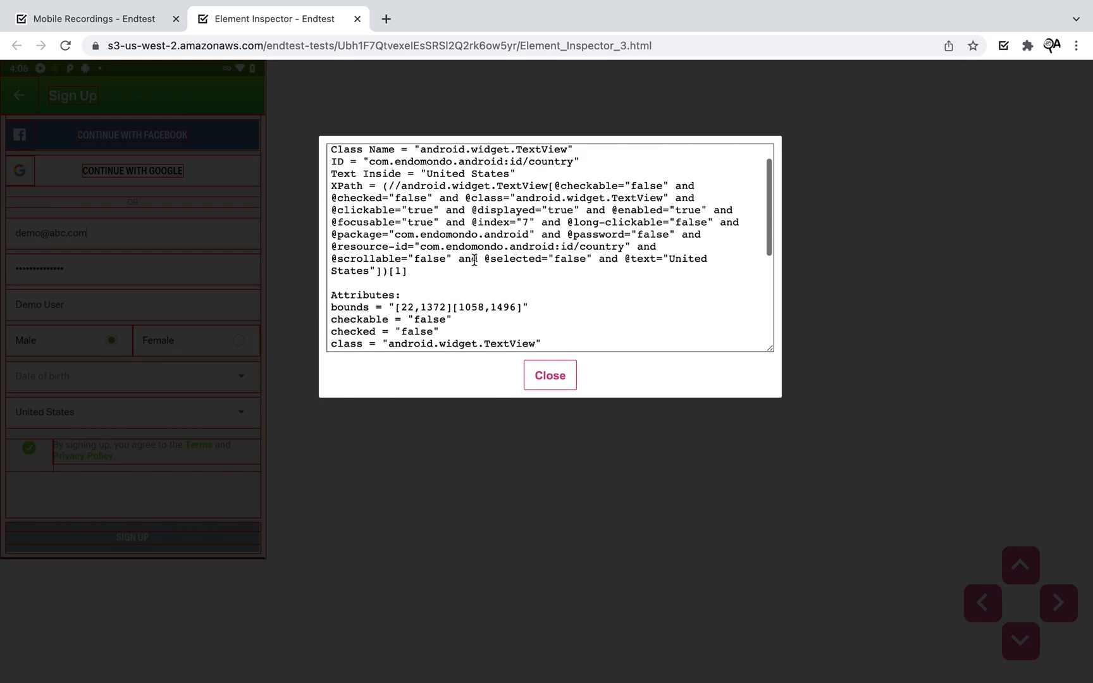
left_click(553, 386)
- Look over the Element_Inspector_10.html and Element_Inspector_11.html snapshots from the logs
left_click(171, 19)
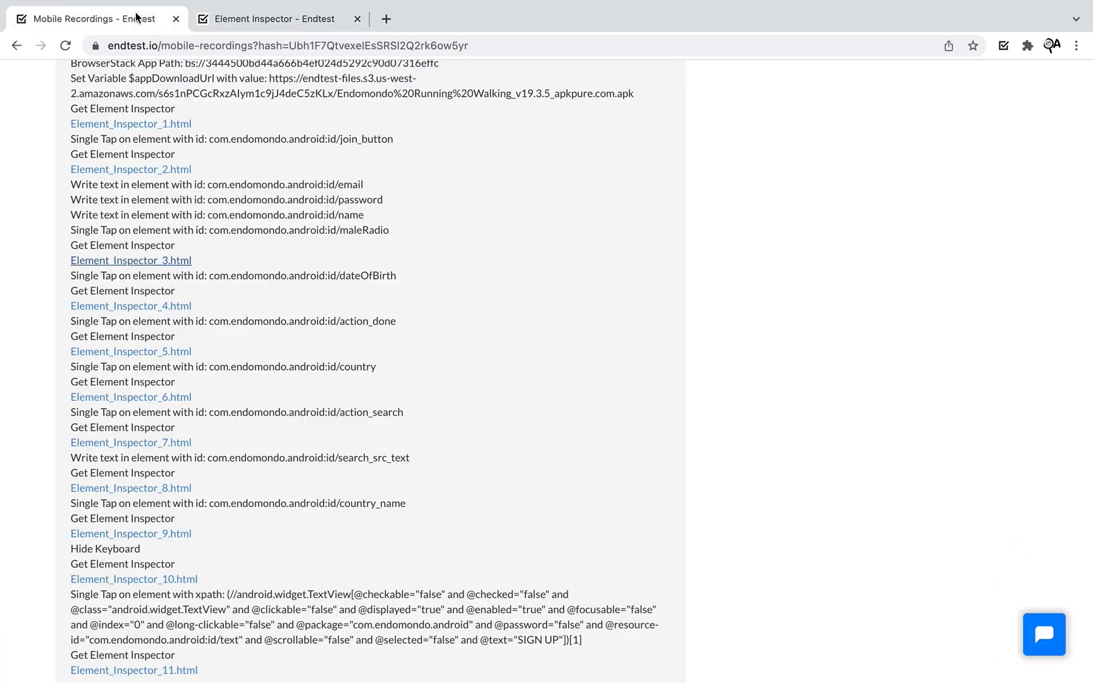
scroll(438, 424, "down", 5)
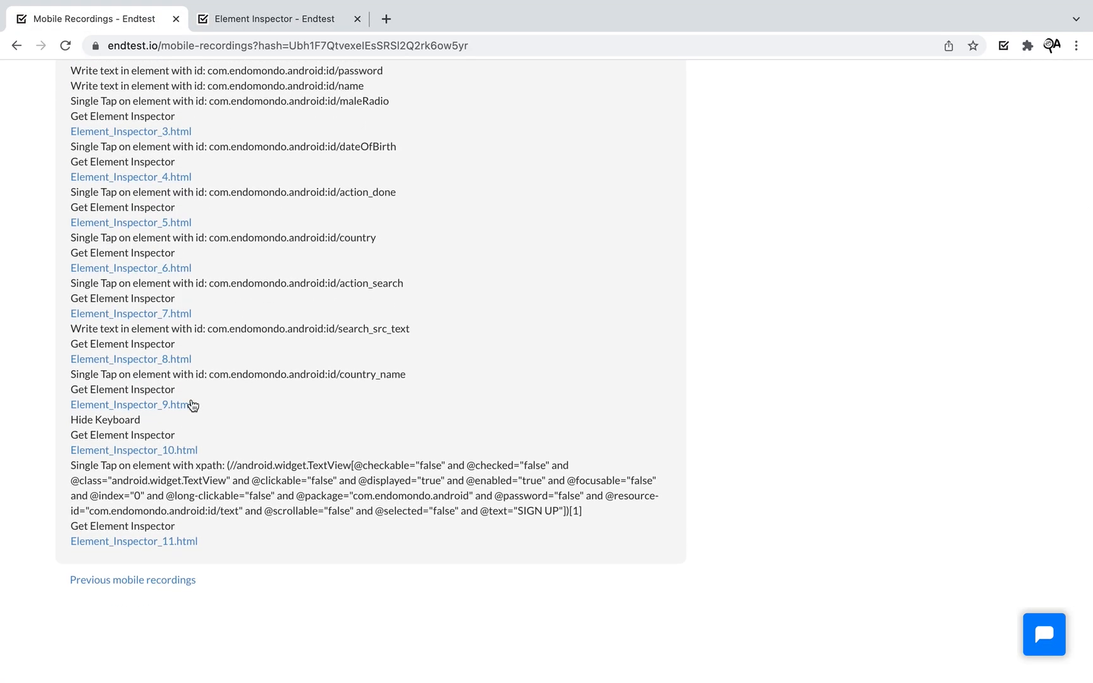
left_click(169, 450)
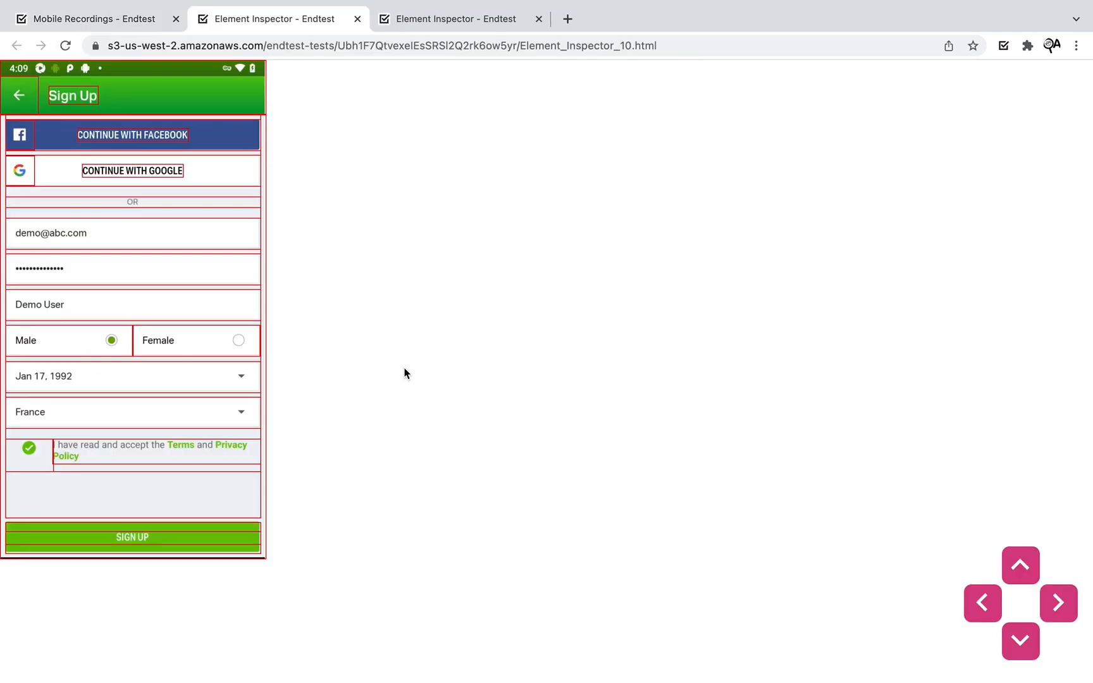
left_click(357, 19)
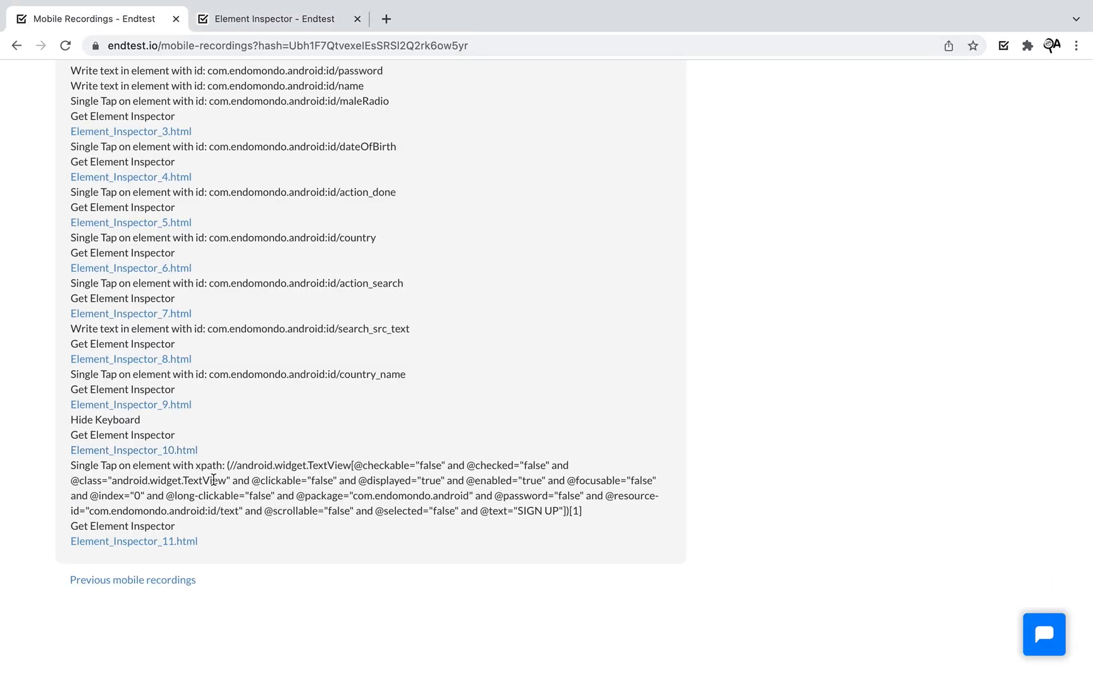
left_click(188, 542)
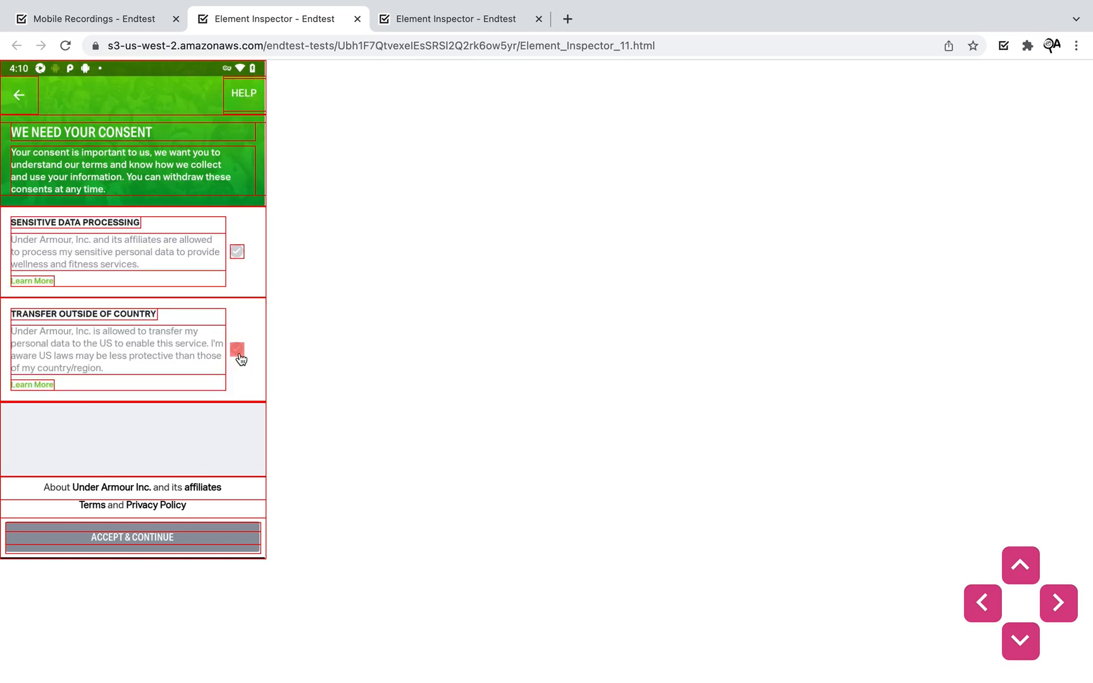
left_click(130, 20)
- Return to the phone preview and stop the mobile recording, confirming Stop
scroll(610, 314, "up", 6)
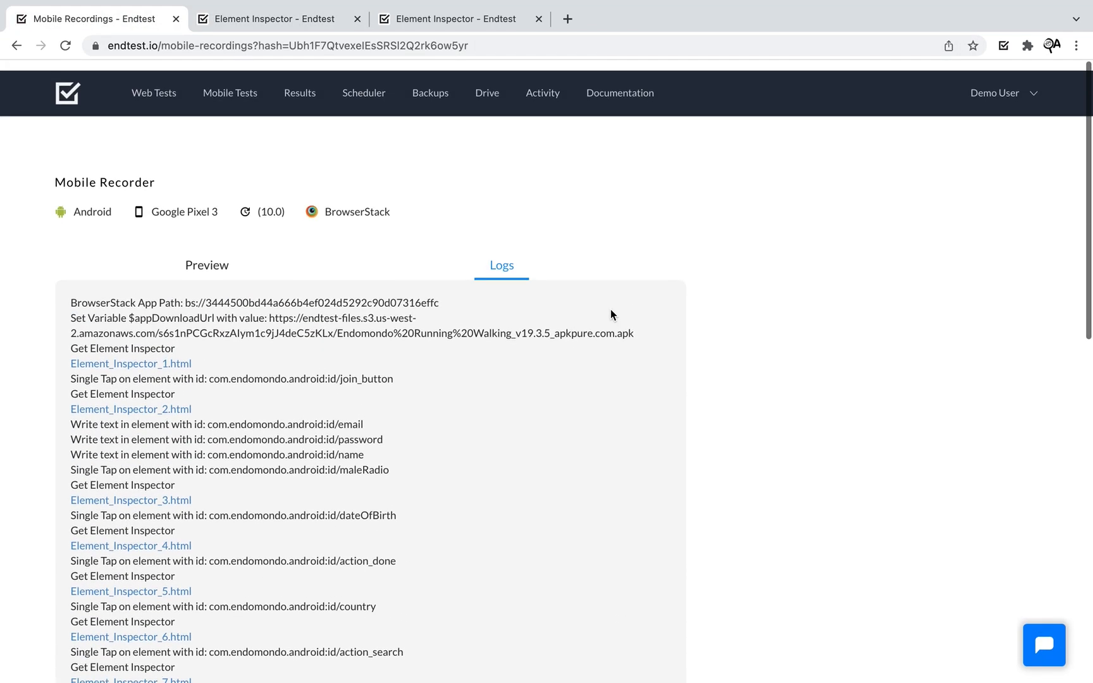
left_click(259, 244)
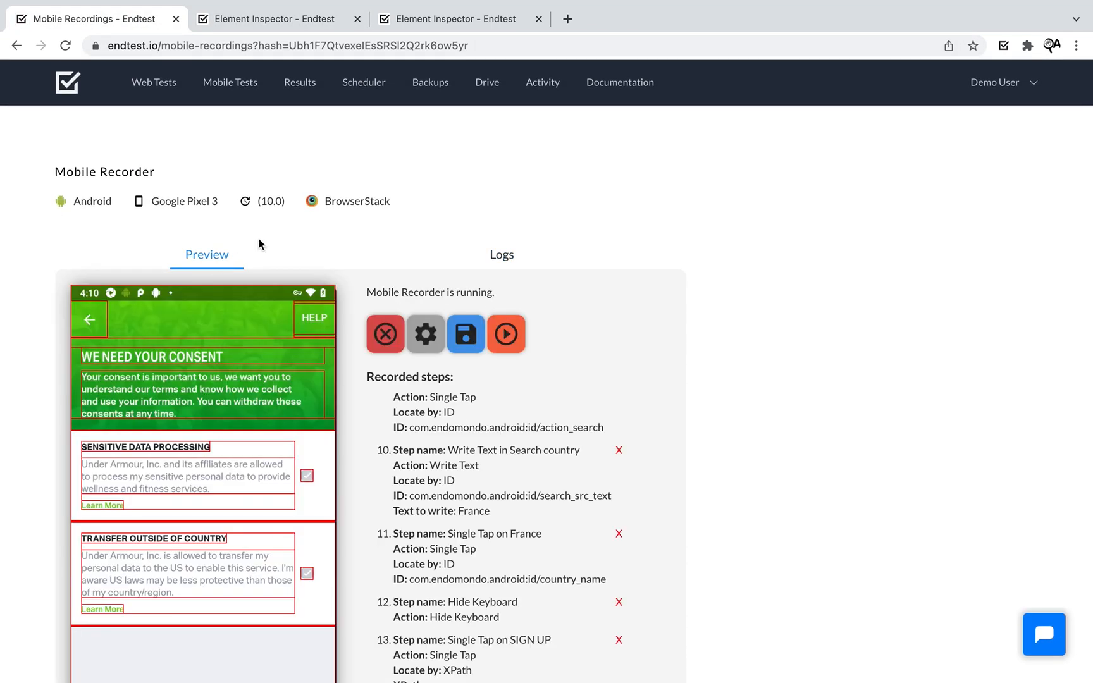
left_click(387, 335)
left_click(510, 229)
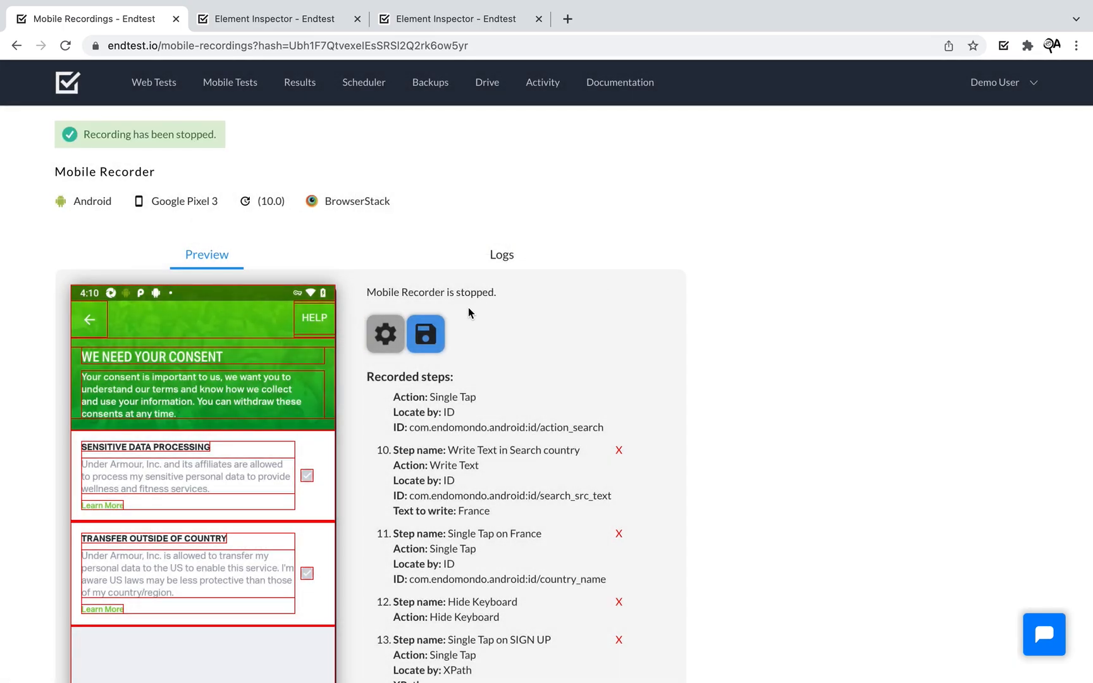
- Save the recording as test case 'Sign Up' in new suite 'Endomondo', then open it for editing
left_click(438, 335)
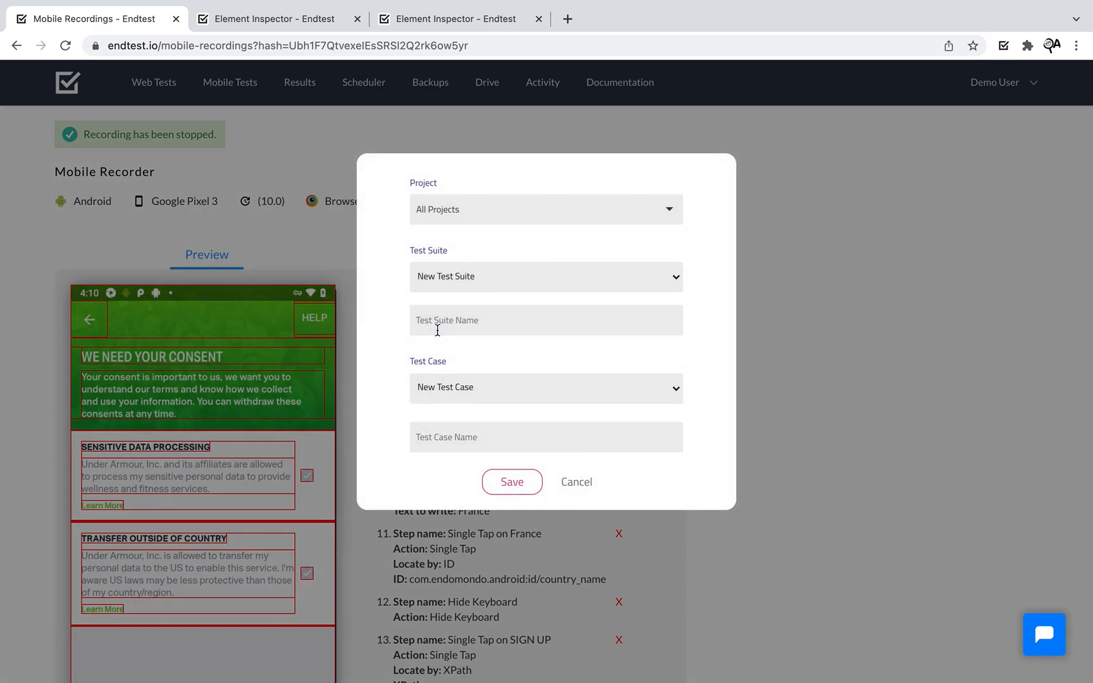
left_click(492, 314)
type("Endomondo")
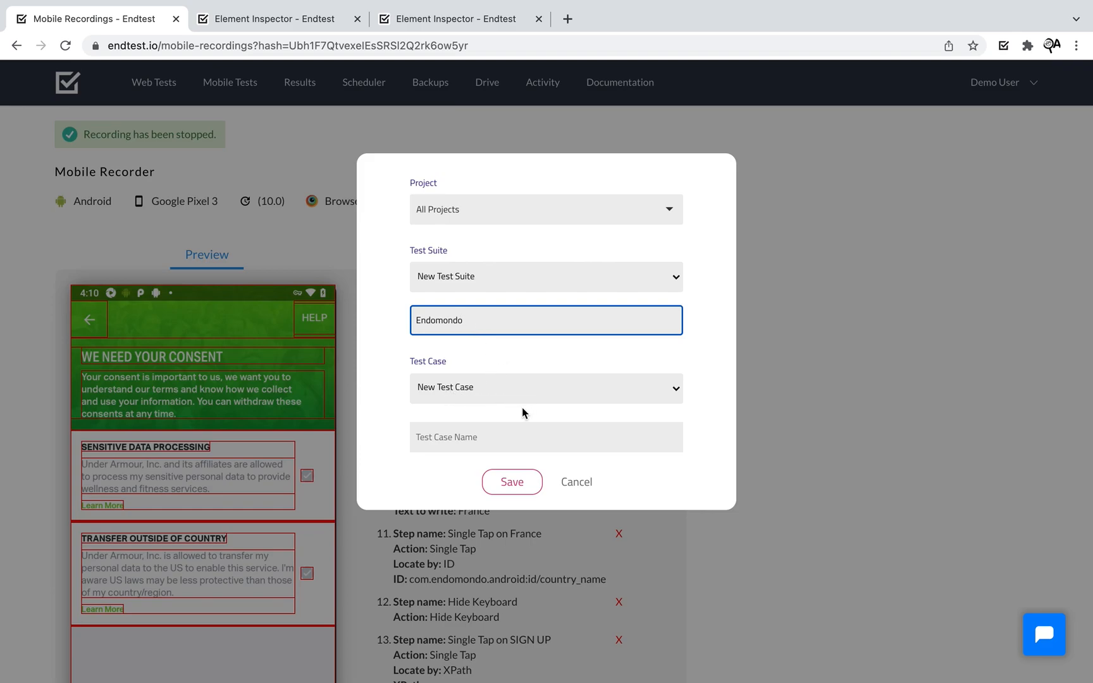
left_click(470, 433)
type("Sign Up")
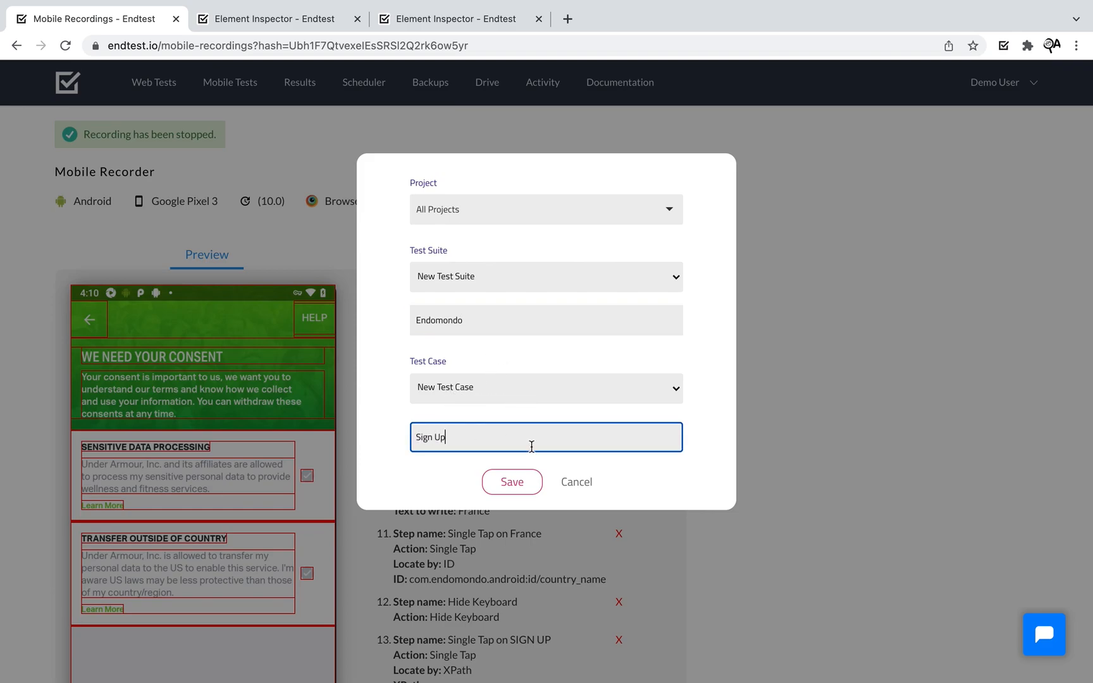
left_click(630, 481)
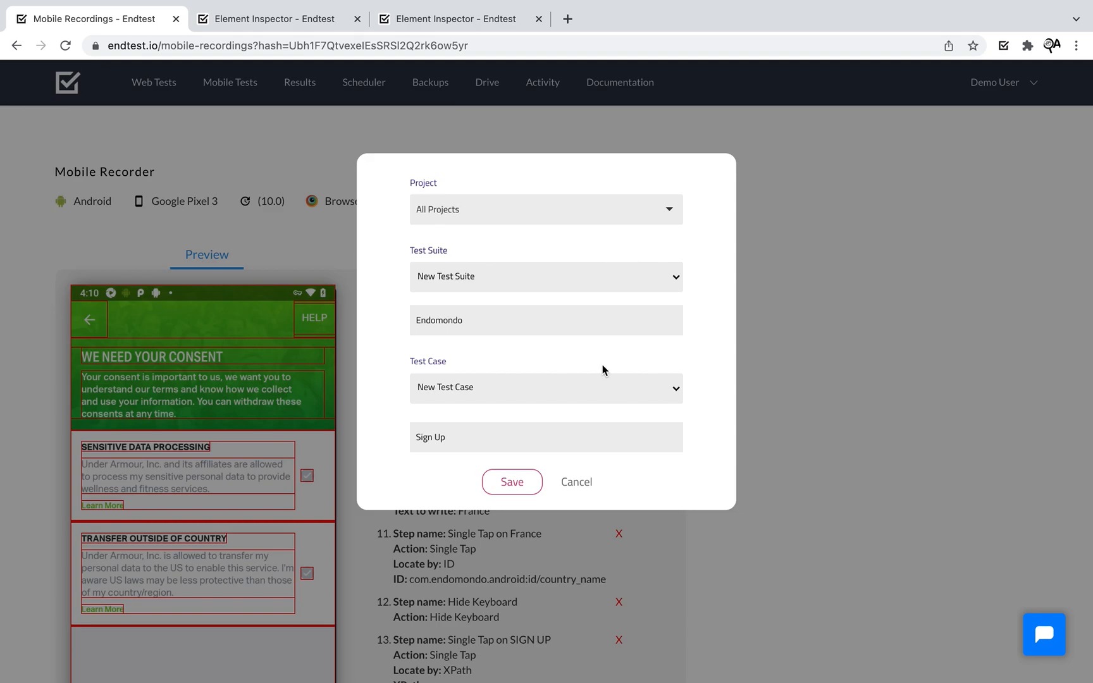
left_click(511, 482)
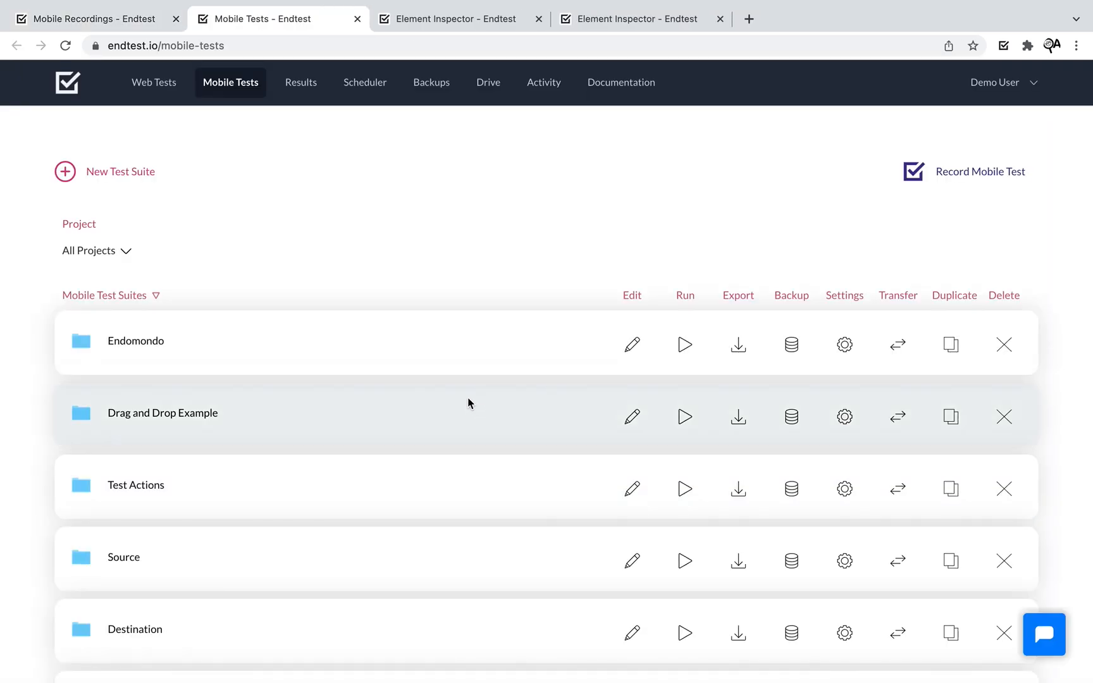
left_click(154, 348)
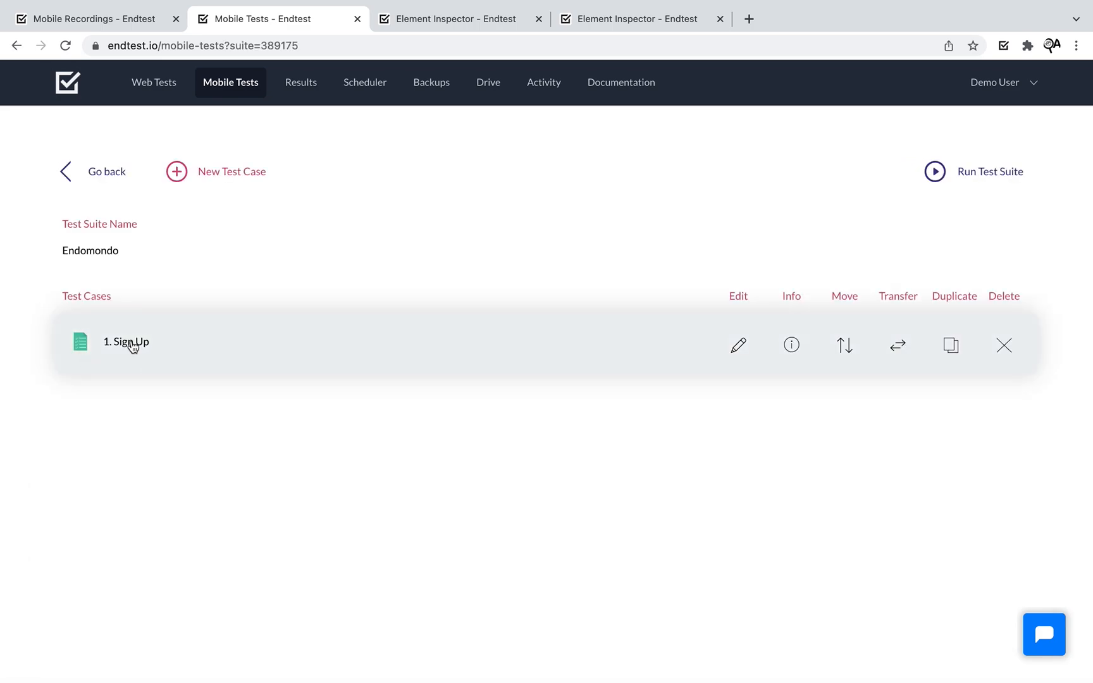
left_click(133, 346)
scroll(45, 395, "down", 1)
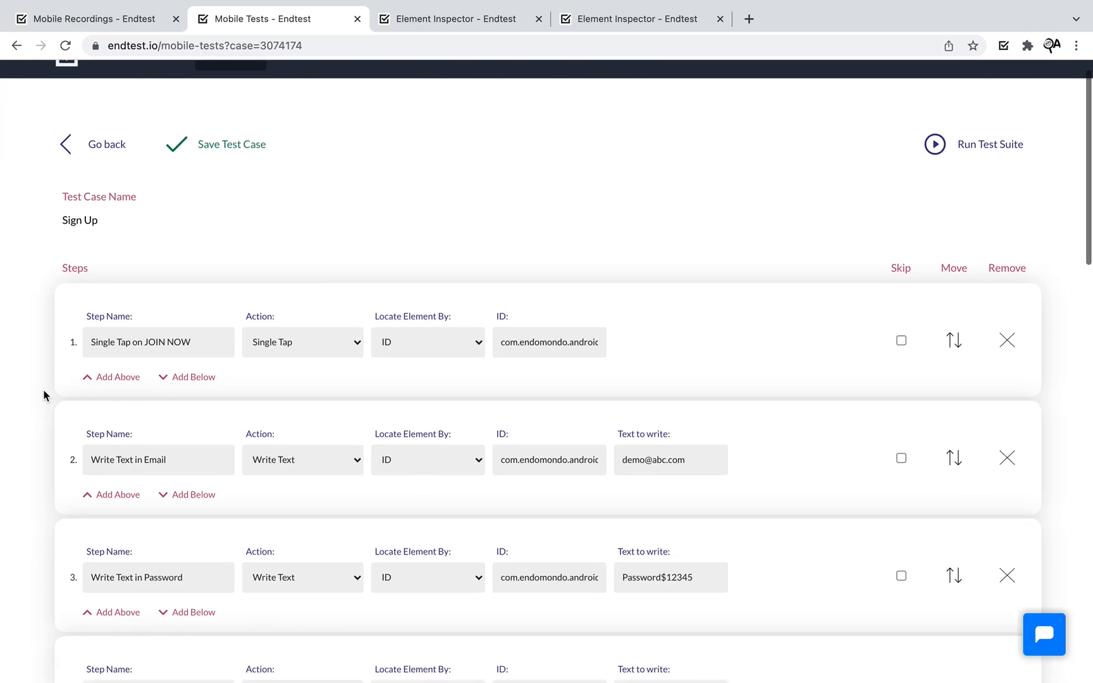
left_click_drag(190, 345, 75, 348)
left_click(277, 385)
left_click_drag(188, 456, 65, 458)
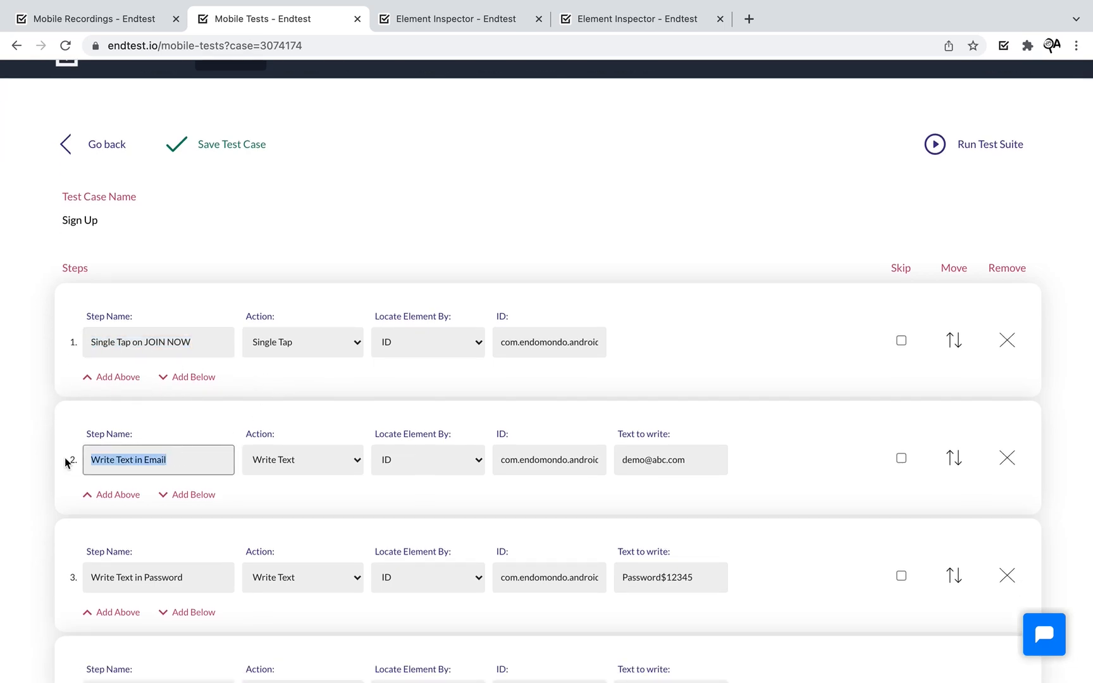
left_click(339, 412)
scroll(339, 412, "down", 5)
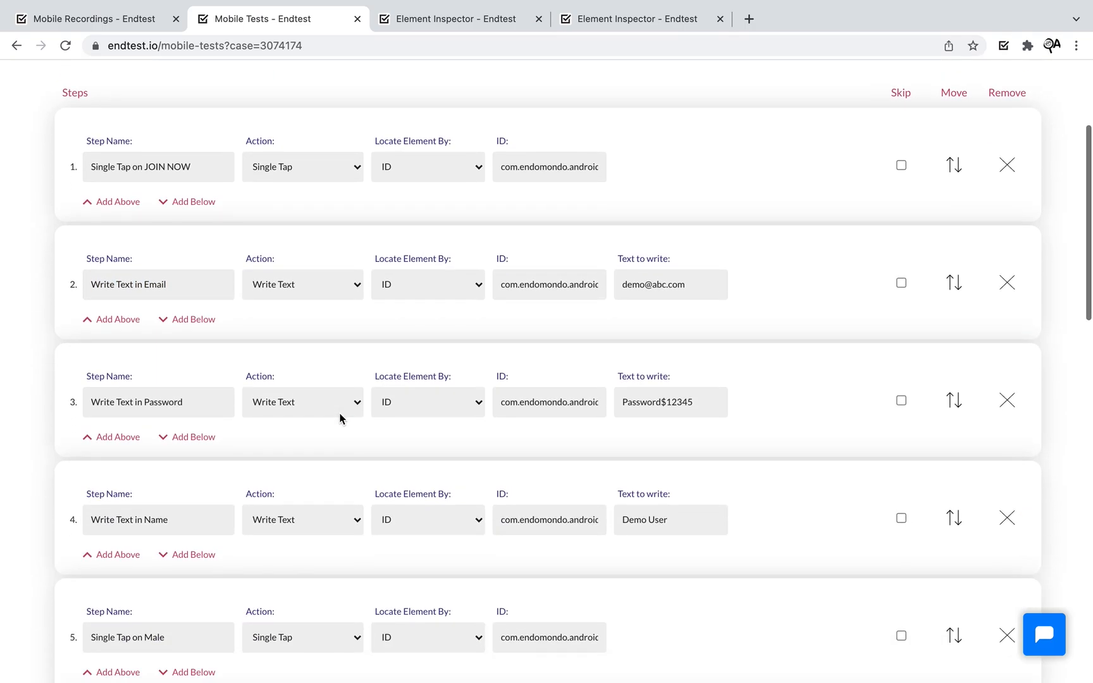
scroll(540, 435, "down", 6)
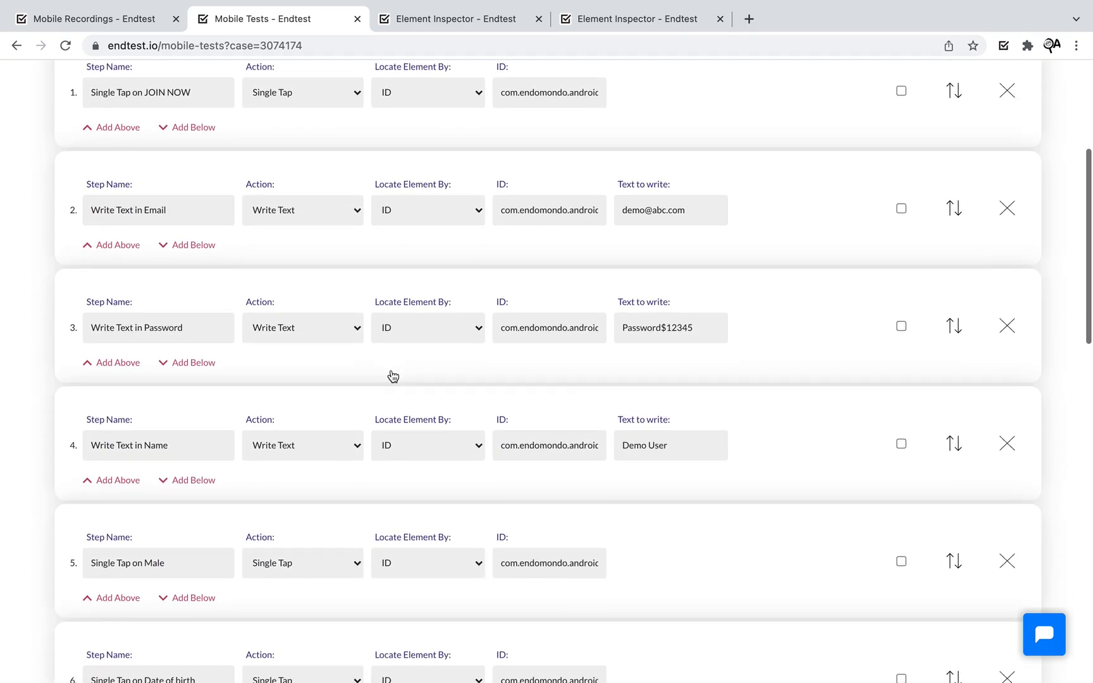
scroll(391, 370, "down", 20)
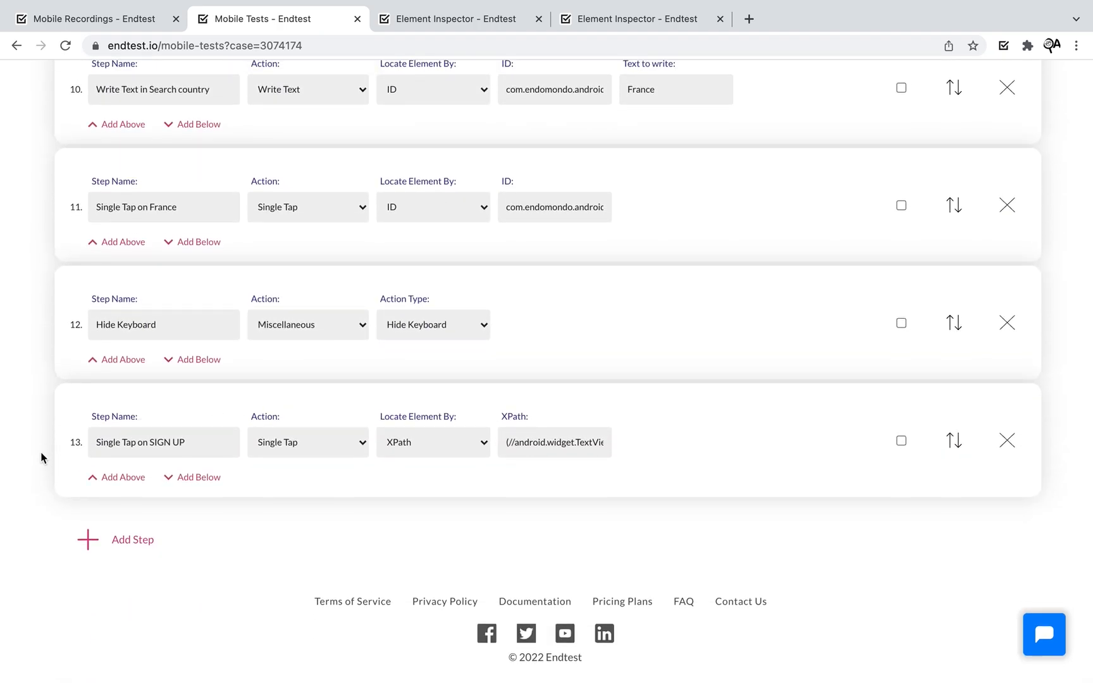
scroll(43, 430, "up", 20)
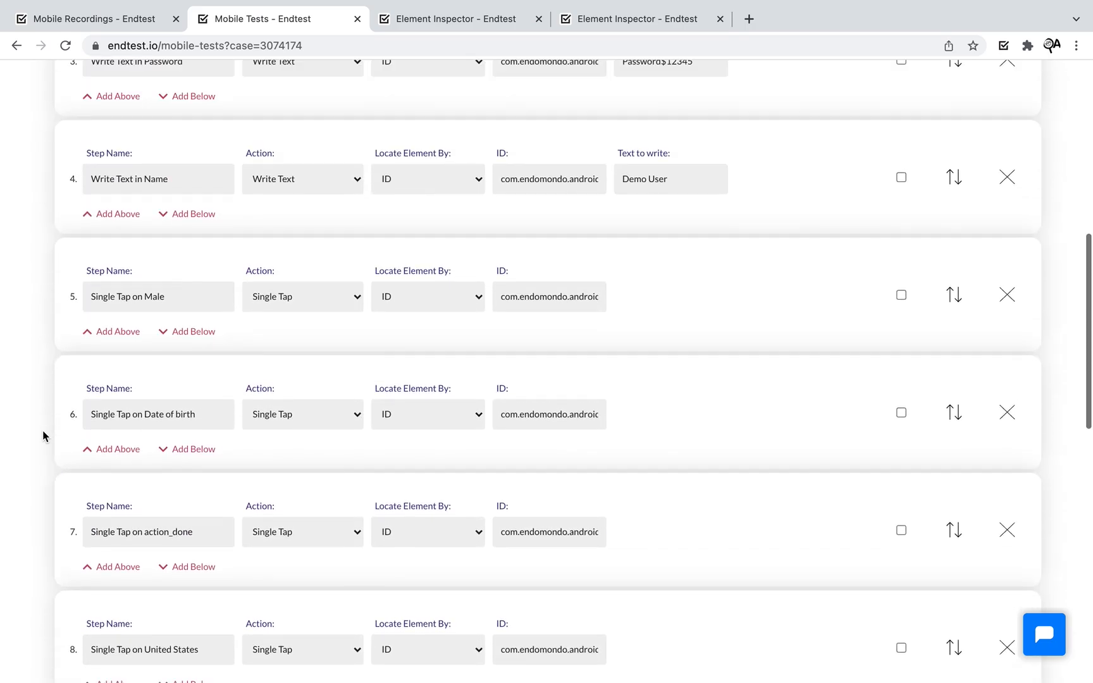
scroll(43, 430, "up", 2)
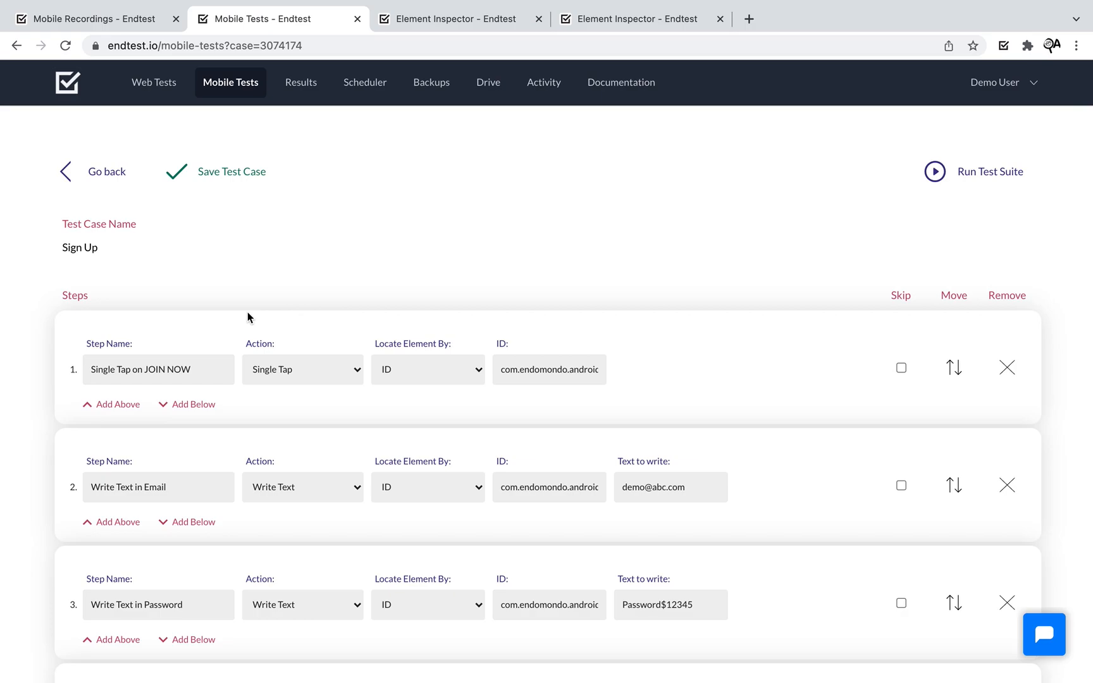
scroll(248, 312, "down", 2)
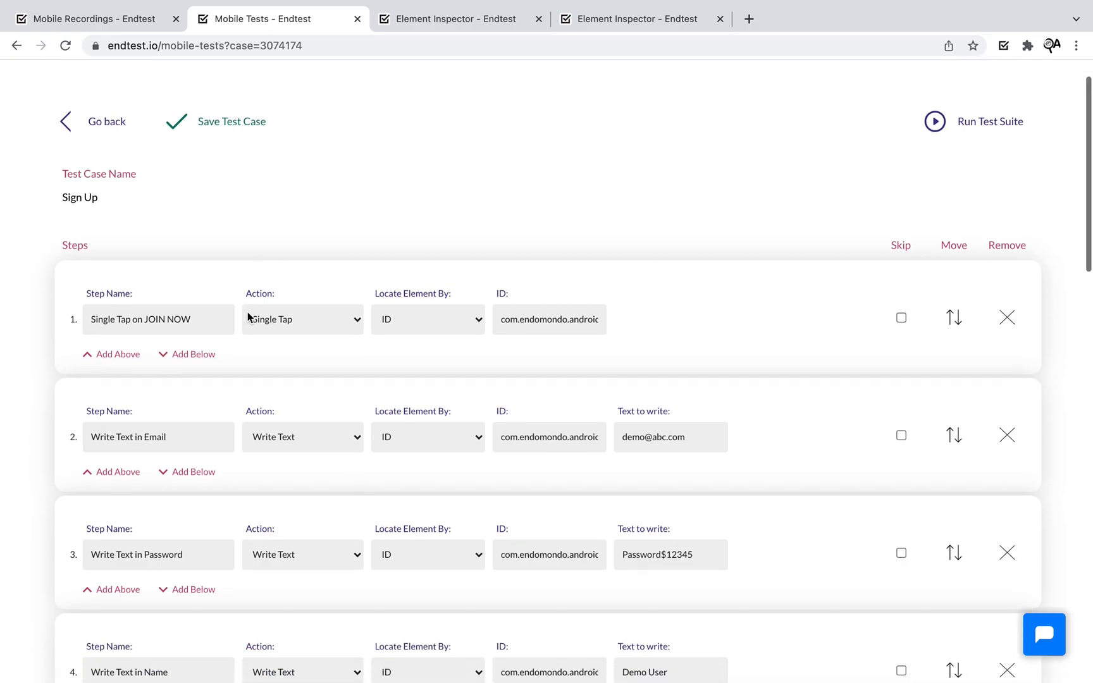
left_click_drag(695, 439, 605, 439)
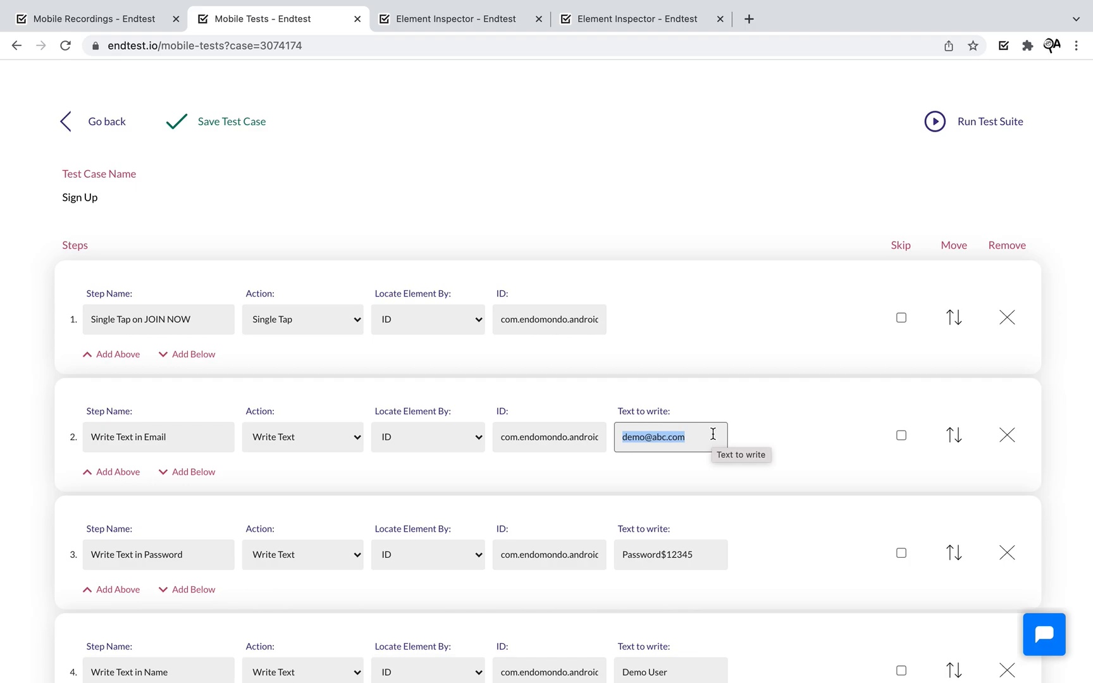
left_click(747, 437)
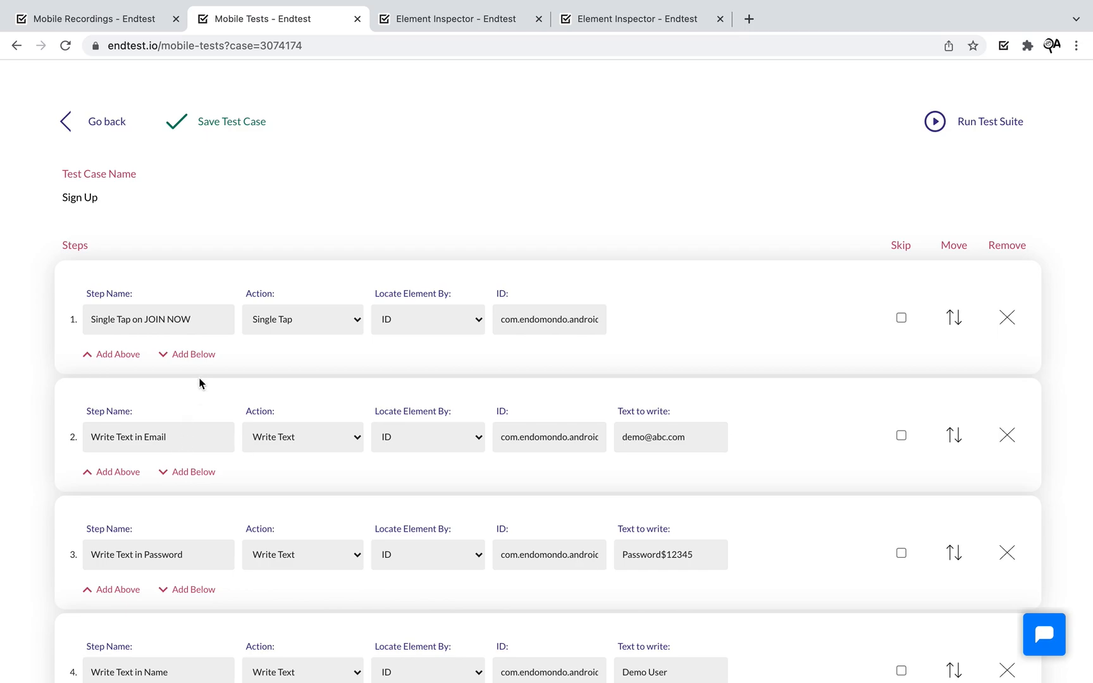
- Insert a new step after step 1 named 'Generate random email'
left_click(189, 355)
left_click(165, 428)
type("Generate random email")
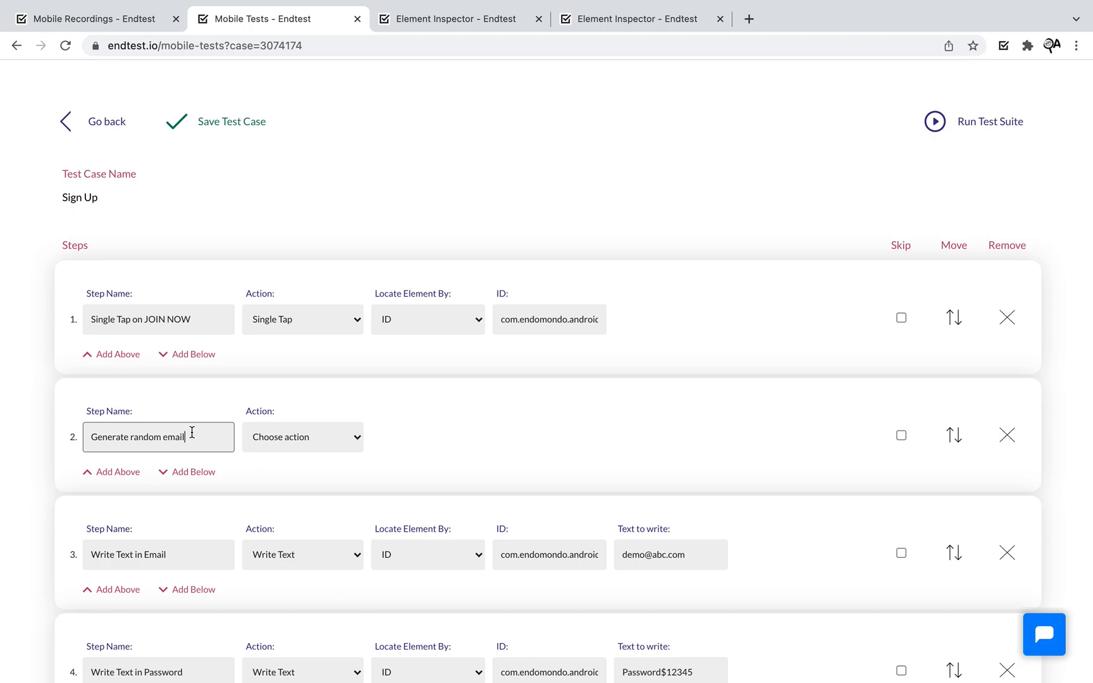
left_click_drag(193, 432, 66, 436)
left_click_drag(208, 435, 93, 436)
- Make the step set variable $email to a Random Email
left_click(245, 444)
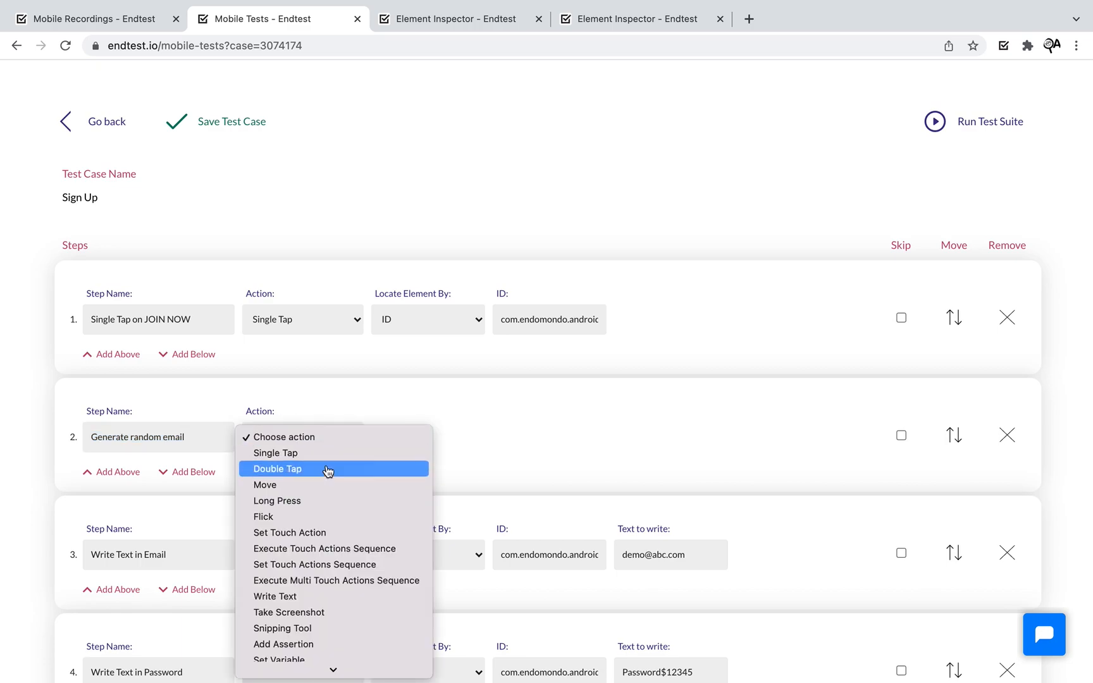
scroll(333, 534, "down", 2)
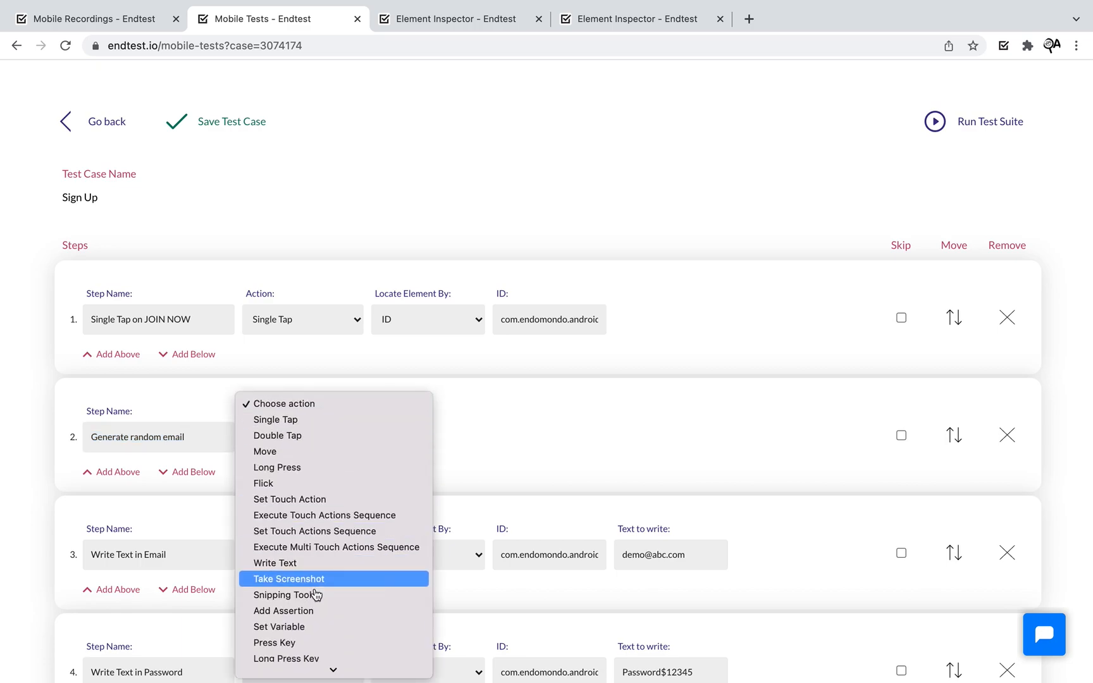
left_click(310, 624)
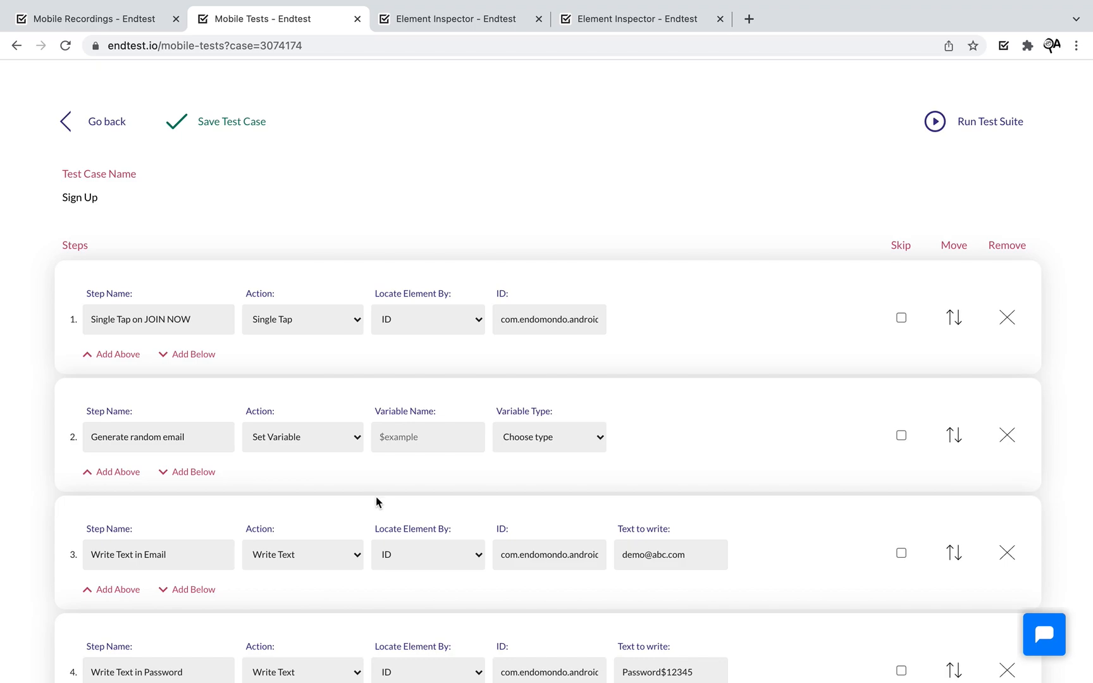
left_click(417, 436)
type("$email")
left_click(566, 438)
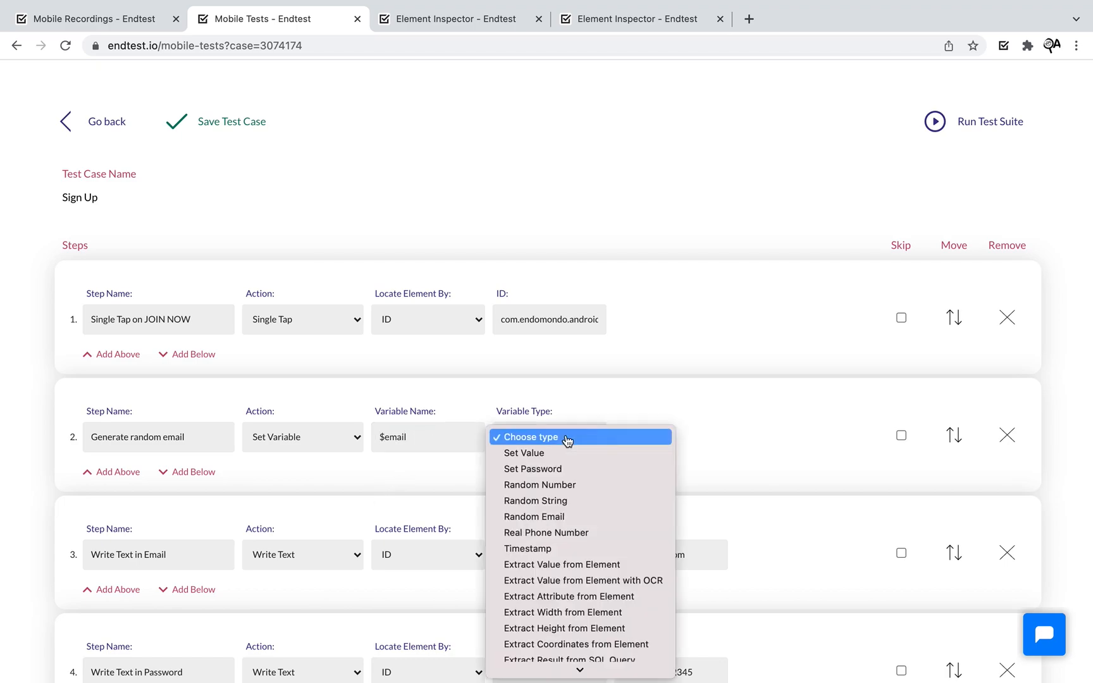
left_click(581, 518)
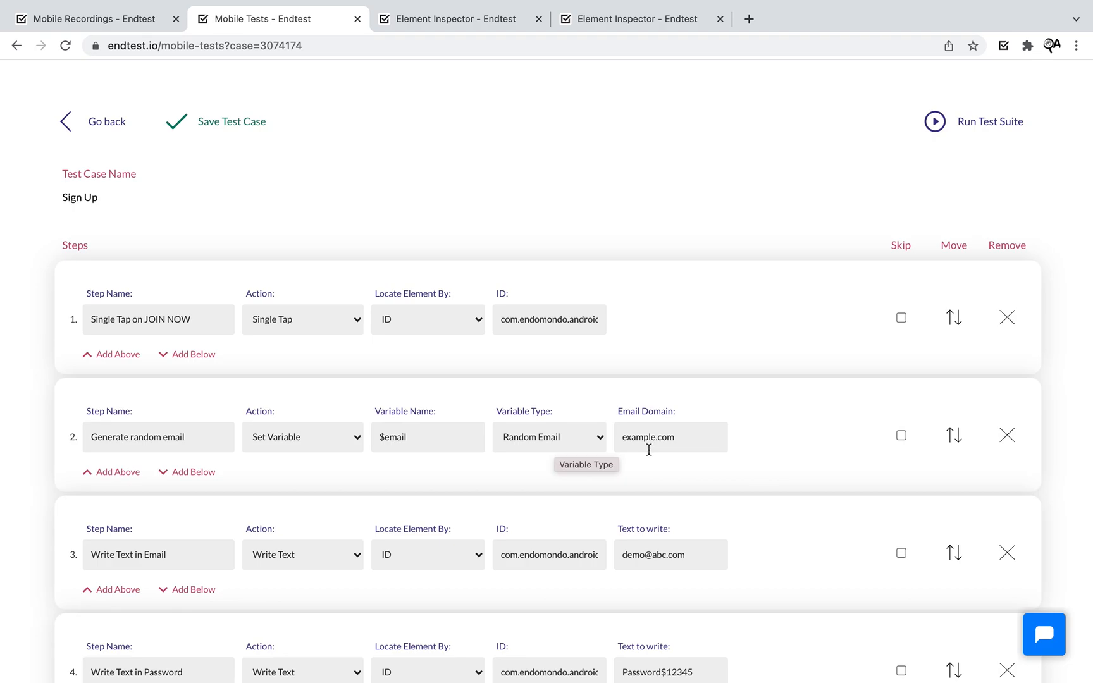
left_click_drag(422, 439, 368, 443)
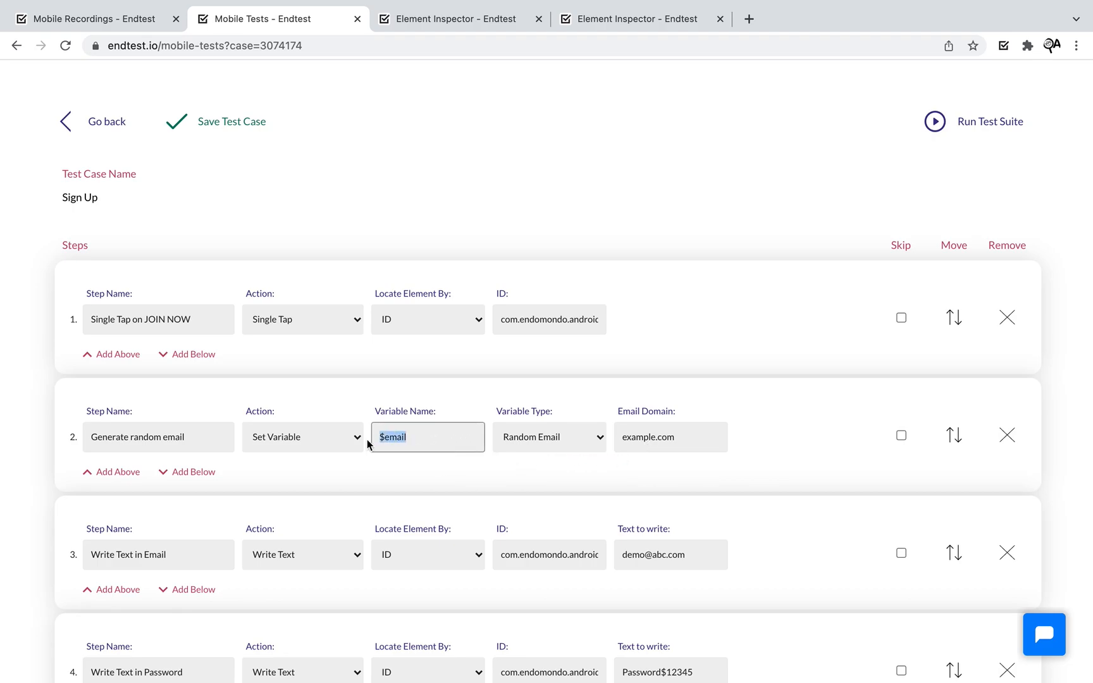
left_click(603, 488)
- Change the random email's domain from example.com to endtest-mail.io
left_click_drag(698, 443, 598, 436)
type("endtest-mail.io")
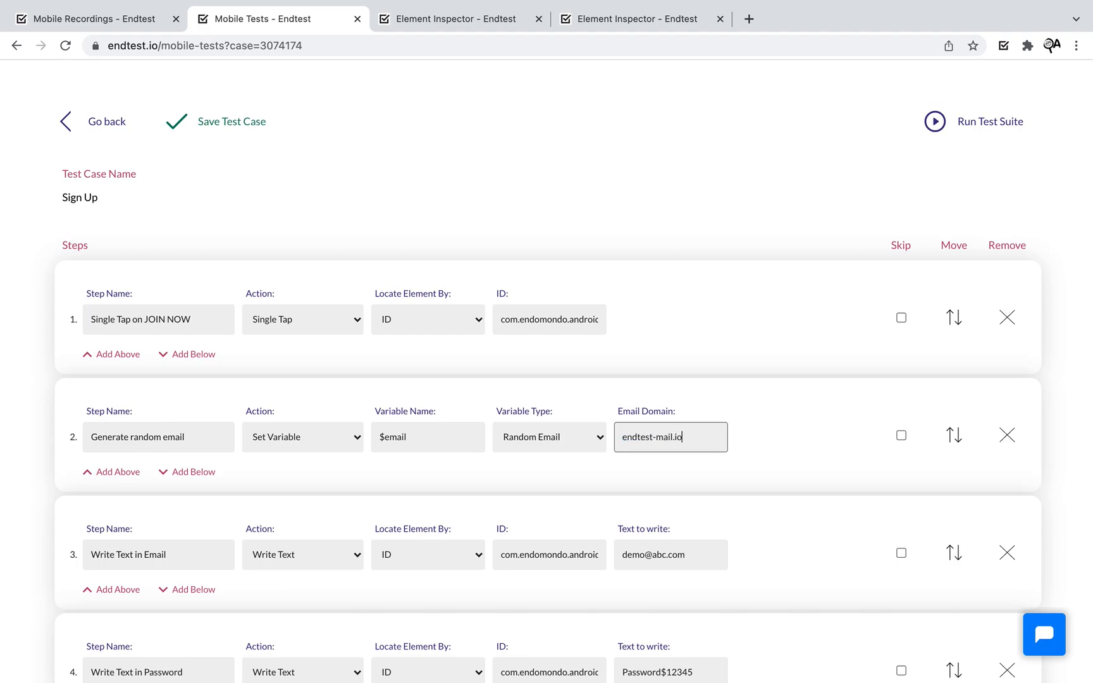
left_click(525, 479)
left_click_drag(707, 558, 595, 561)
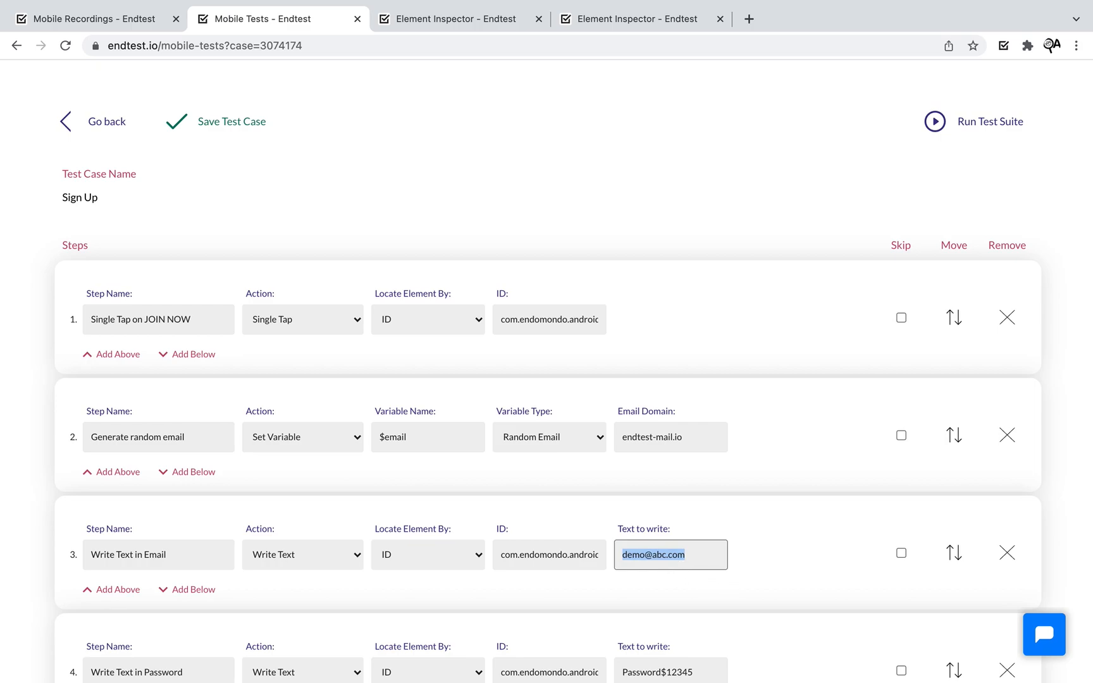
- Make step 3 write $email instead of the placeholder, leaving the password unchanged
type("$")
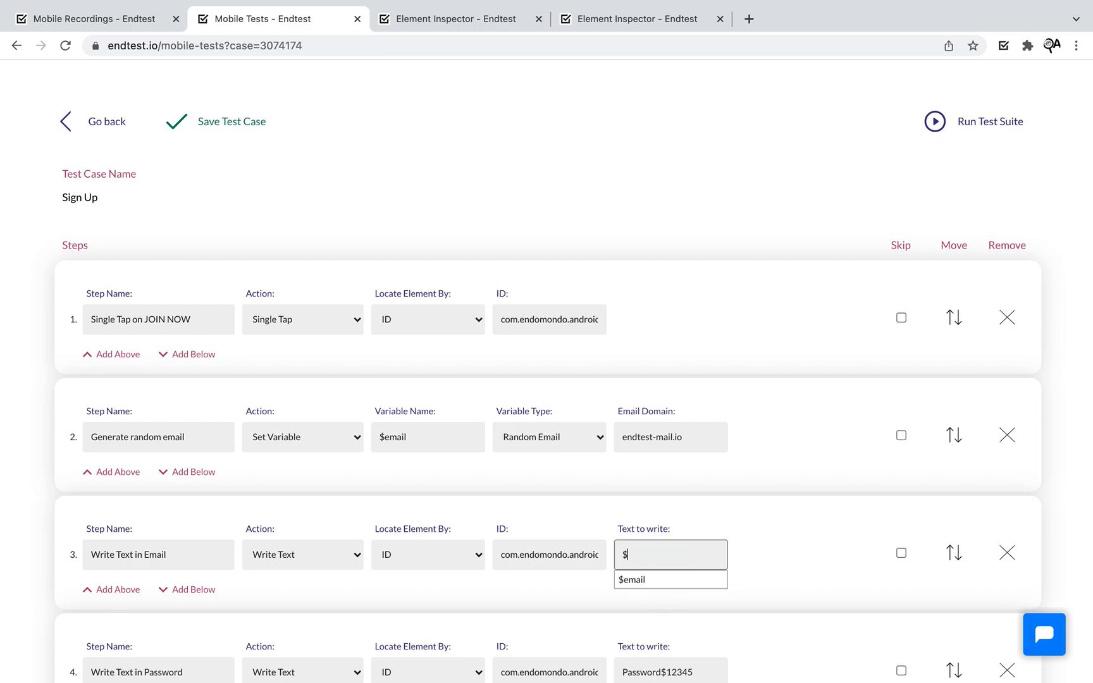
left_click(648, 580)
left_click(806, 542)
scroll(806, 543, "down", 2)
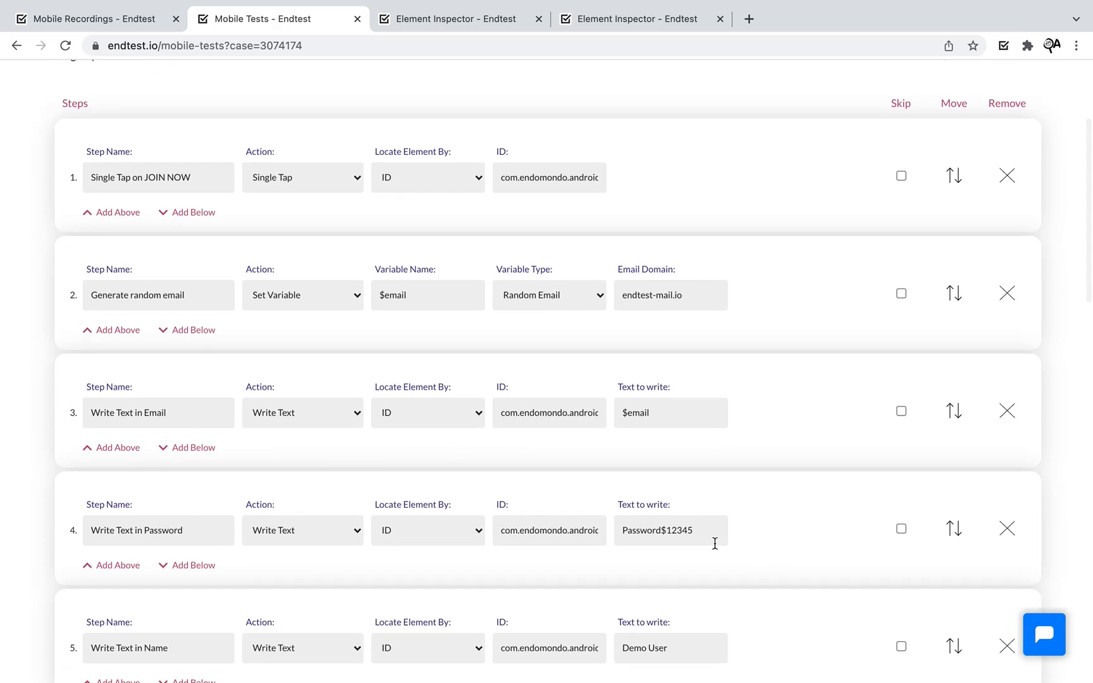
left_click(715, 542)
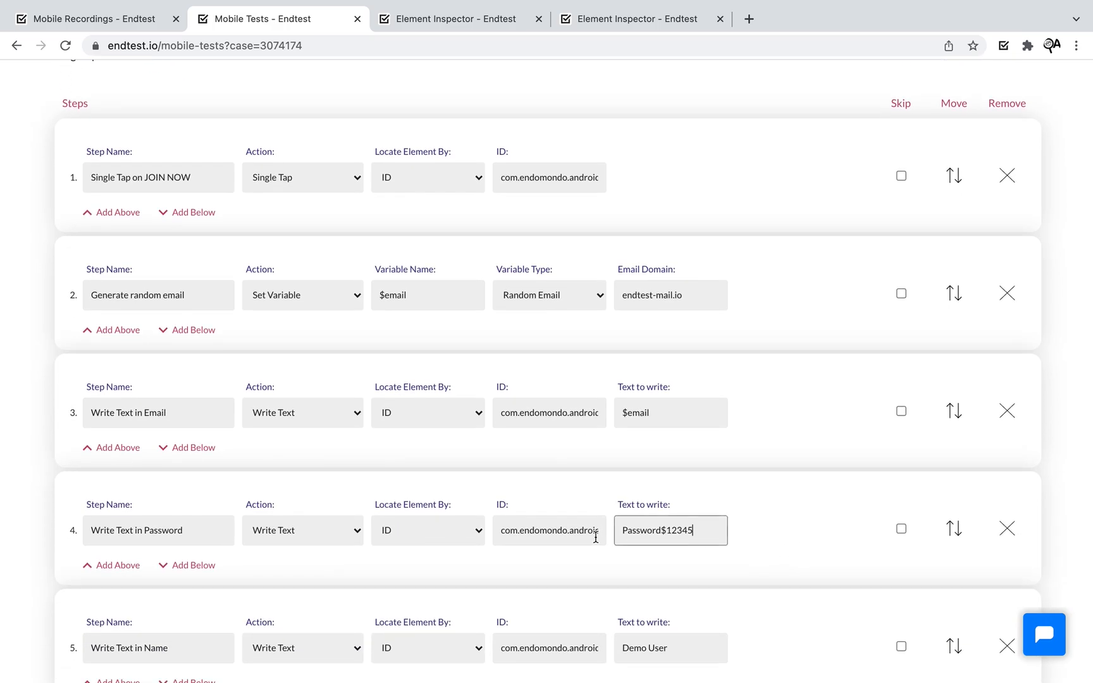
left_click_drag(712, 532, 602, 532)
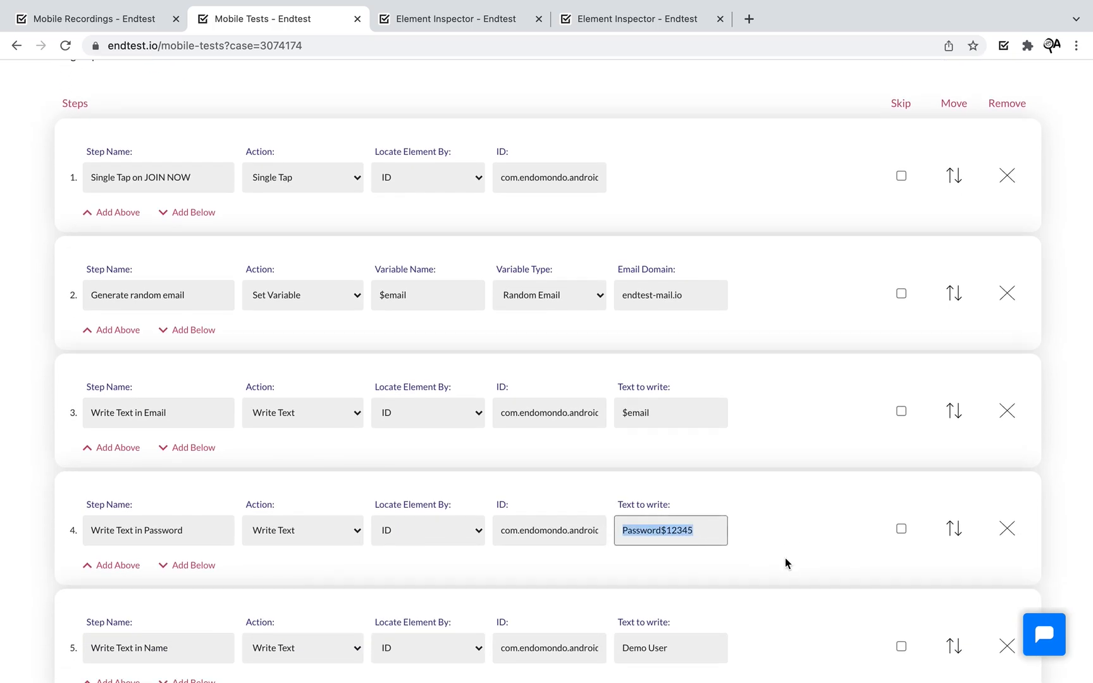
left_click(792, 510)
- Save the Sign Up test case and go back to the mobile test suites list
scroll(766, 501, "up", 4)
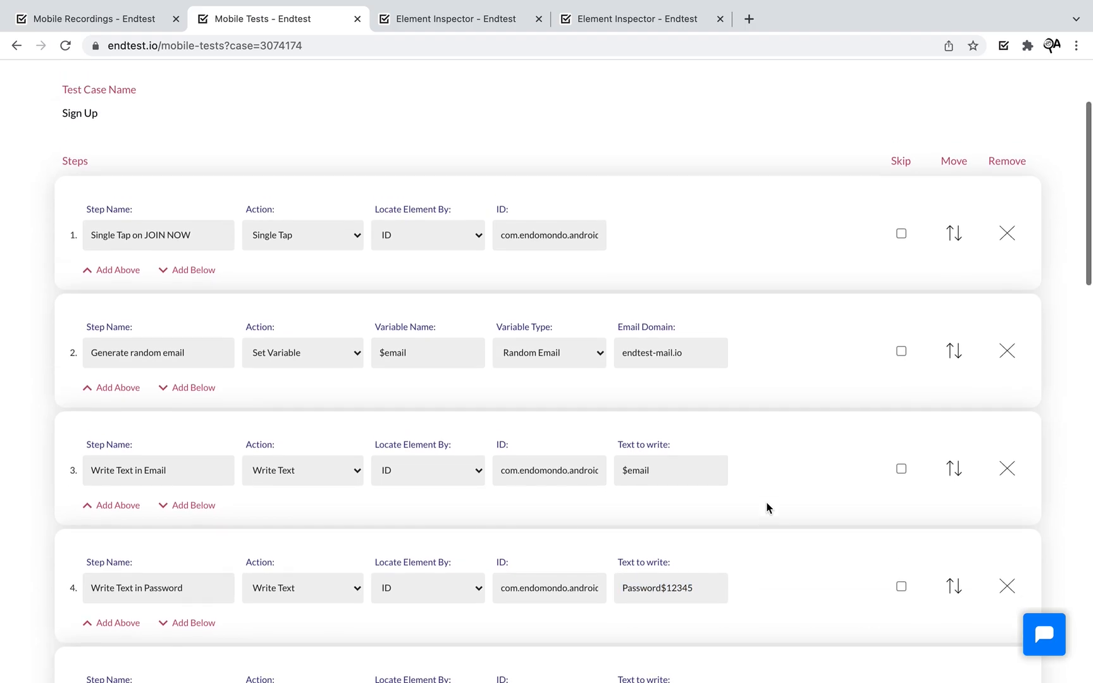
left_click(237, 180)
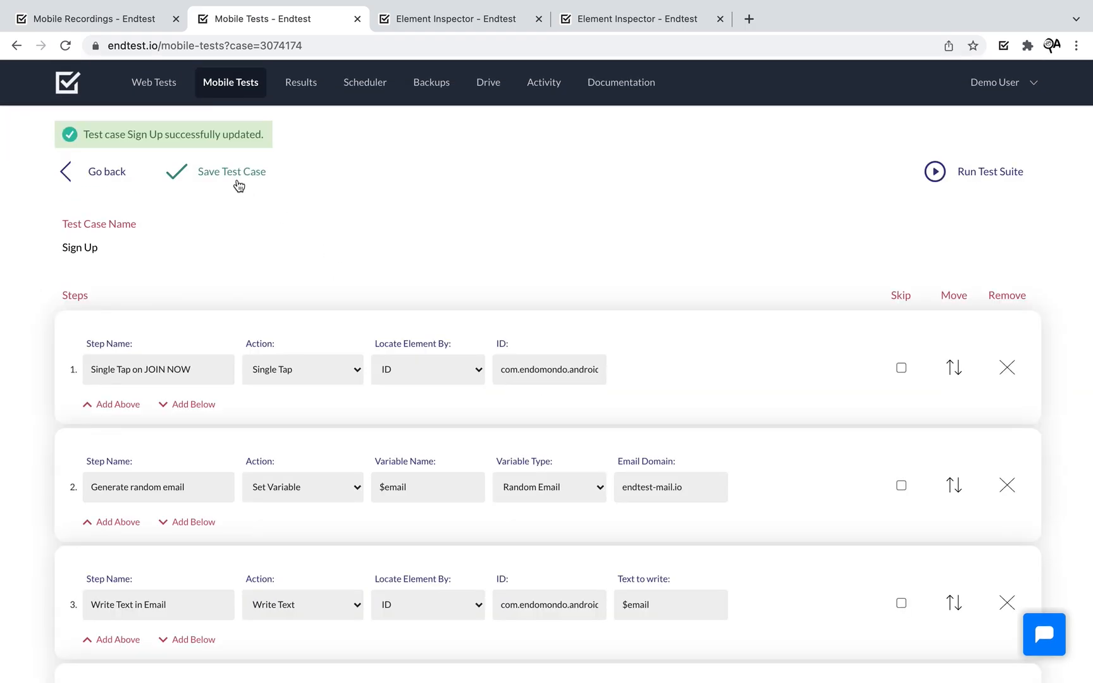
left_click(70, 181)
left_click(69, 182)
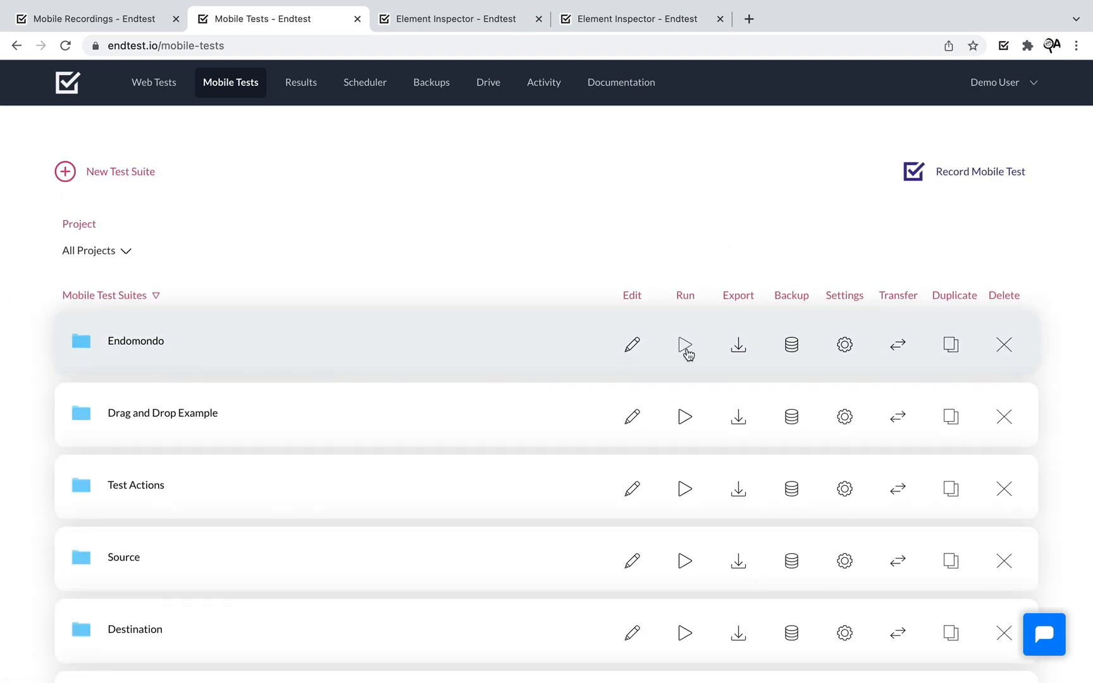
- Run the Endomondo suite on a BrowserStack Google Pixel 3 (10.0) real device
left_click(686, 349)
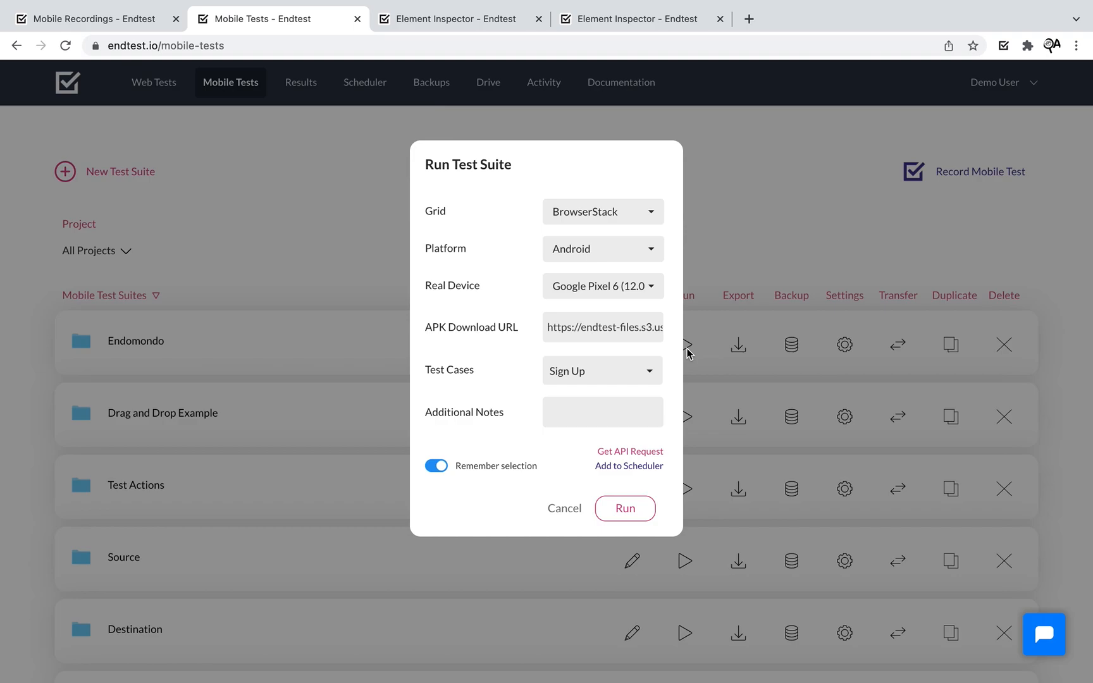
left_click(645, 295)
left_click(650, 409)
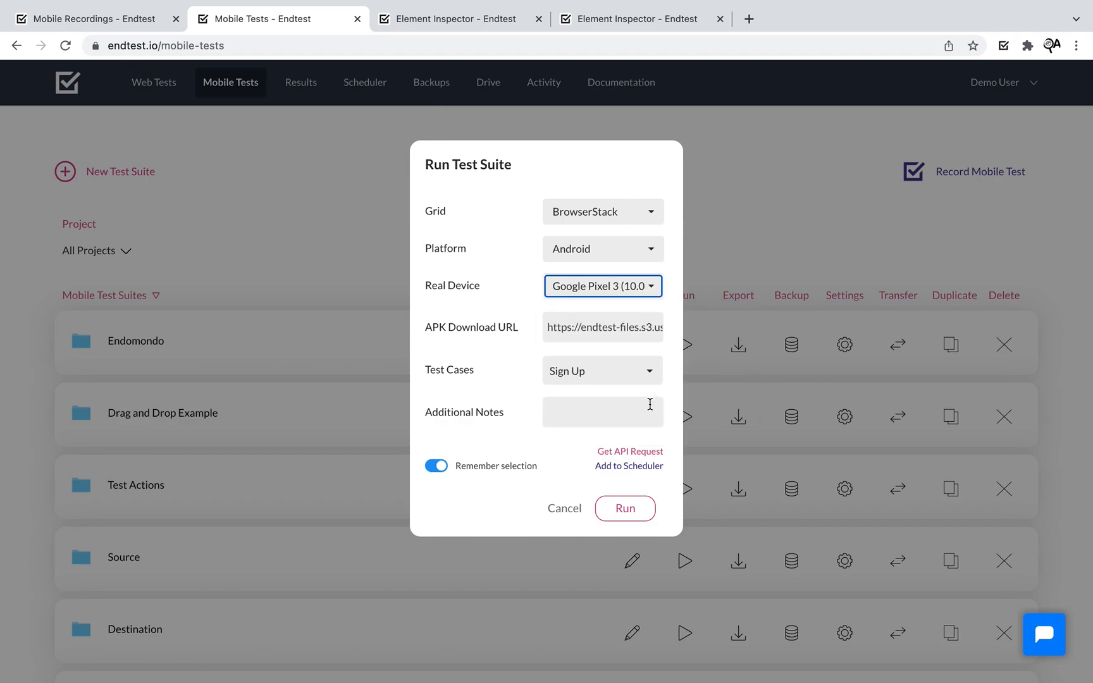
left_click(502, 289)
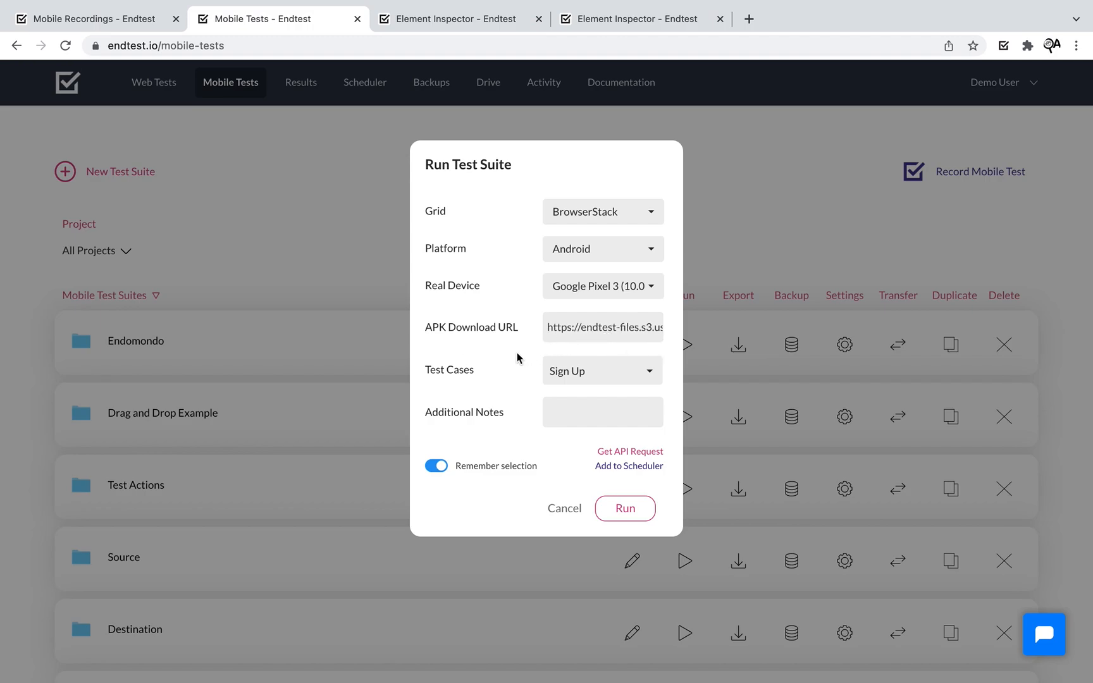
left_click(641, 519)
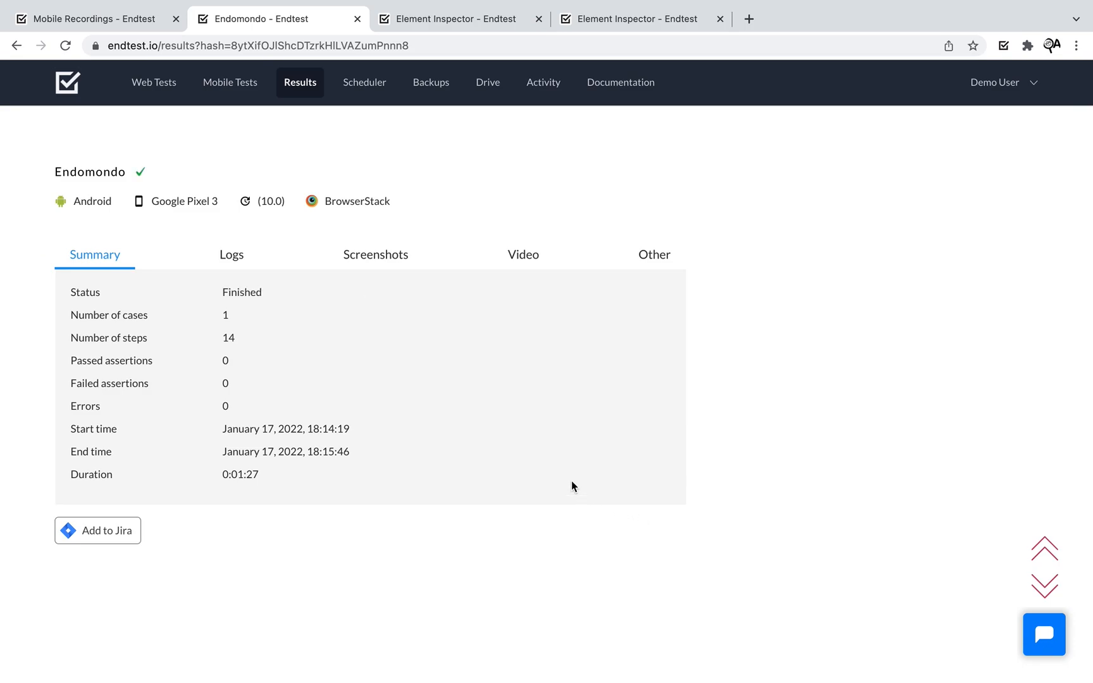
- Scroll through the run's step logs and view the Sign Up screenshot full size
left_click(229, 257)
scroll(441, 408, "down", 6)
scroll(442, 408, "down", 15)
scroll(441, 403, "down", 15)
scroll(440, 405, "down", 5)
scroll(440, 405, "up", 6)
left_click(187, 277)
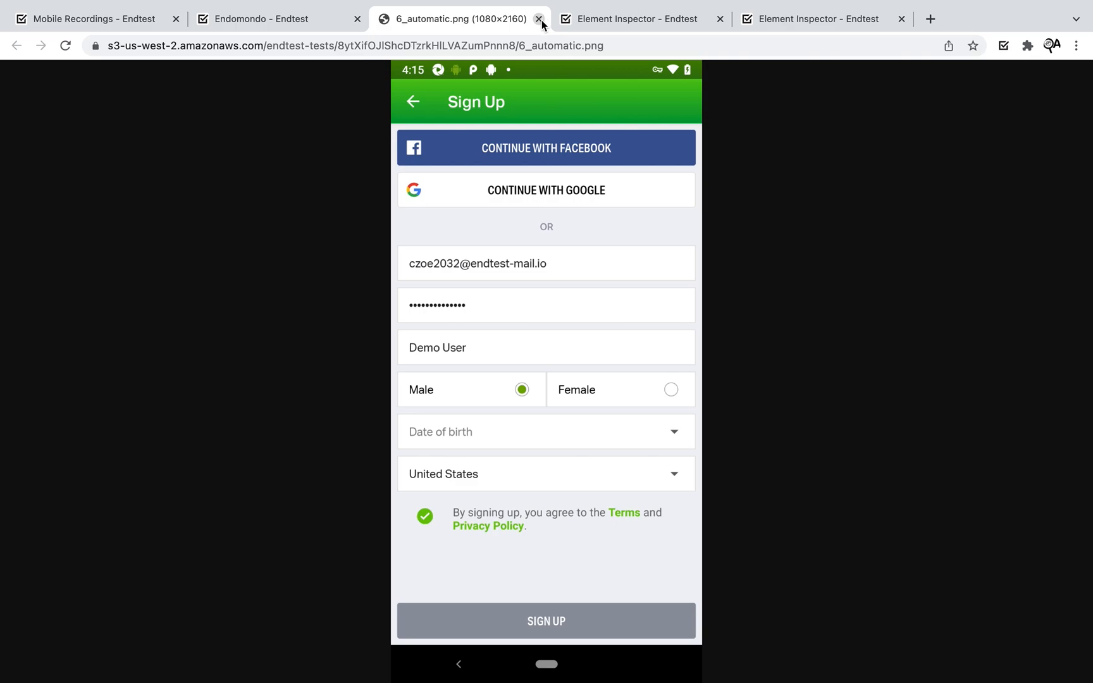
left_click(539, 19)
- Check the generated $email value and the random email step's domain setting
scroll(452, 333, "up", 5)
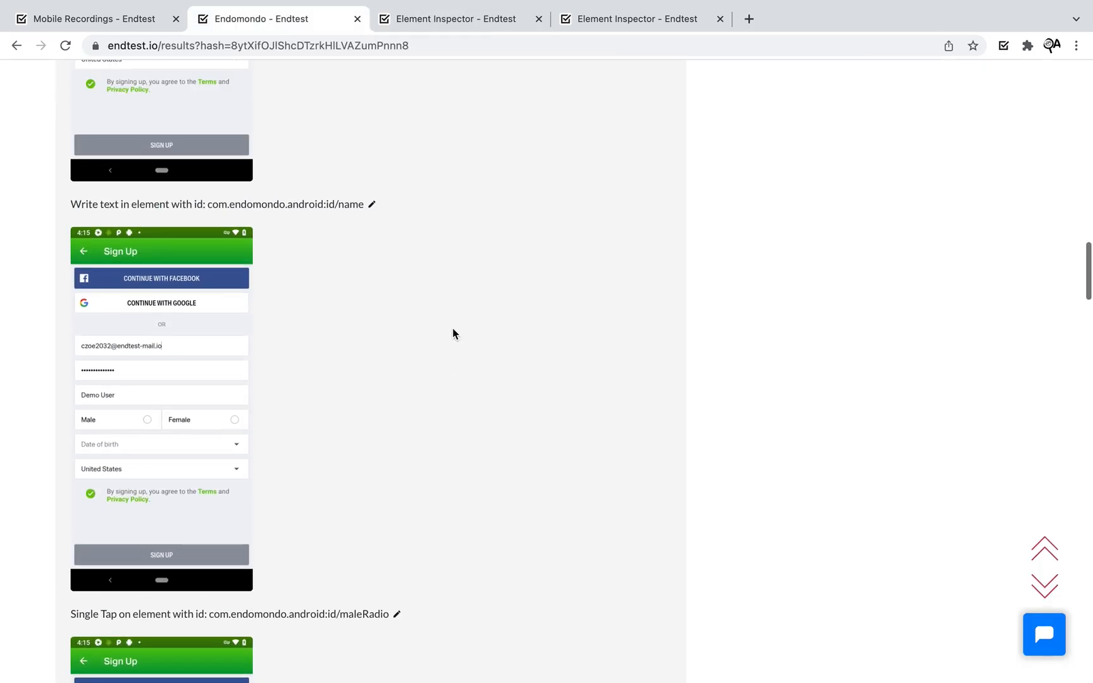
scroll(453, 334, "up", 10)
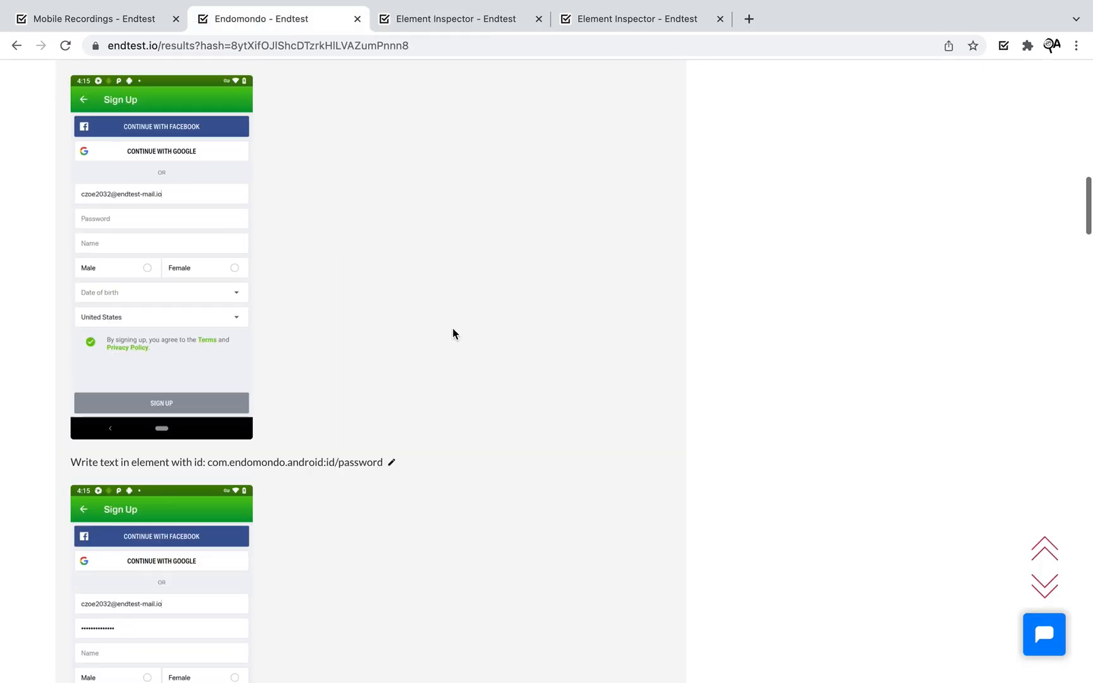
scroll(453, 327, "up", 4)
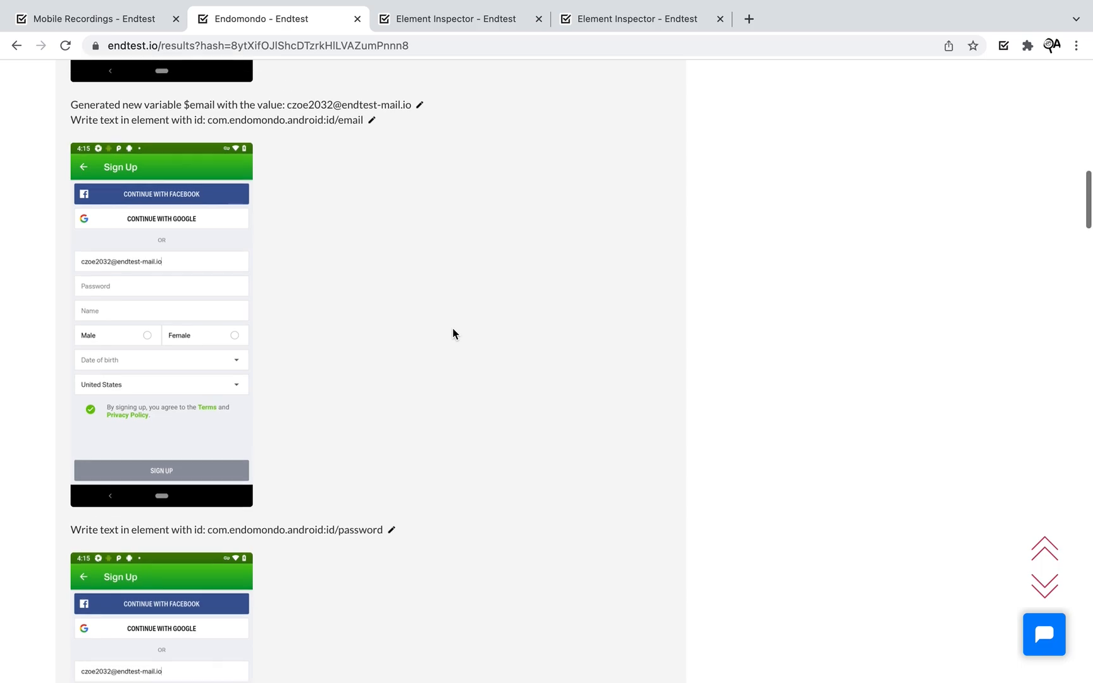
left_click_drag(69, 311, 410, 299)
left_click(470, 291)
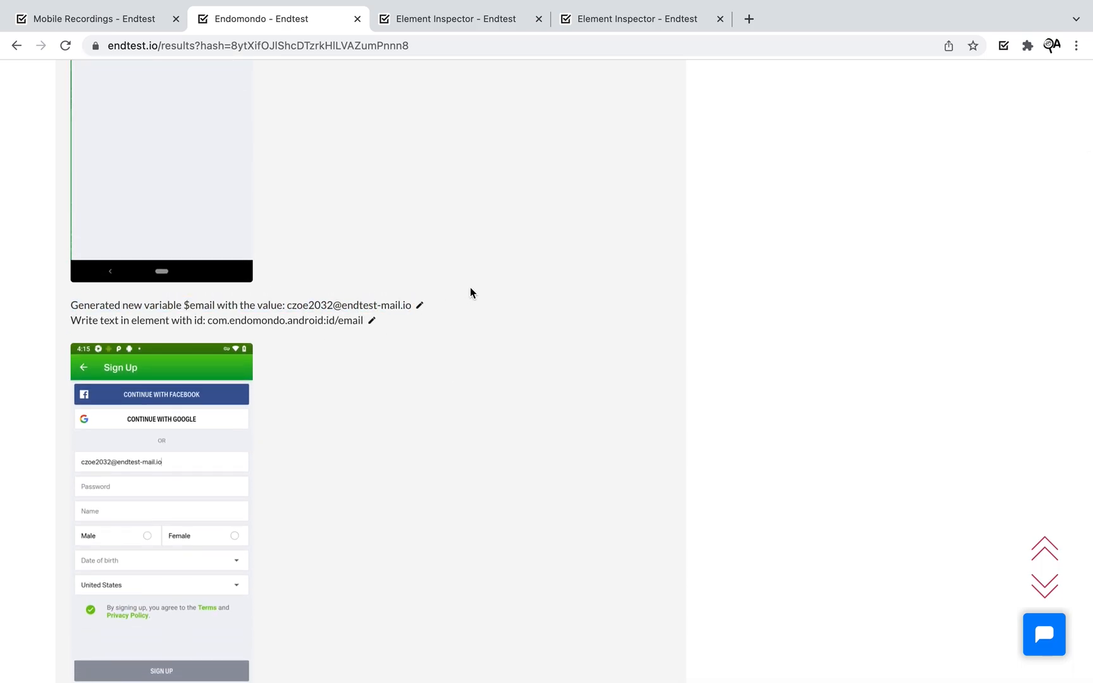
scroll(471, 290, "up", 1)
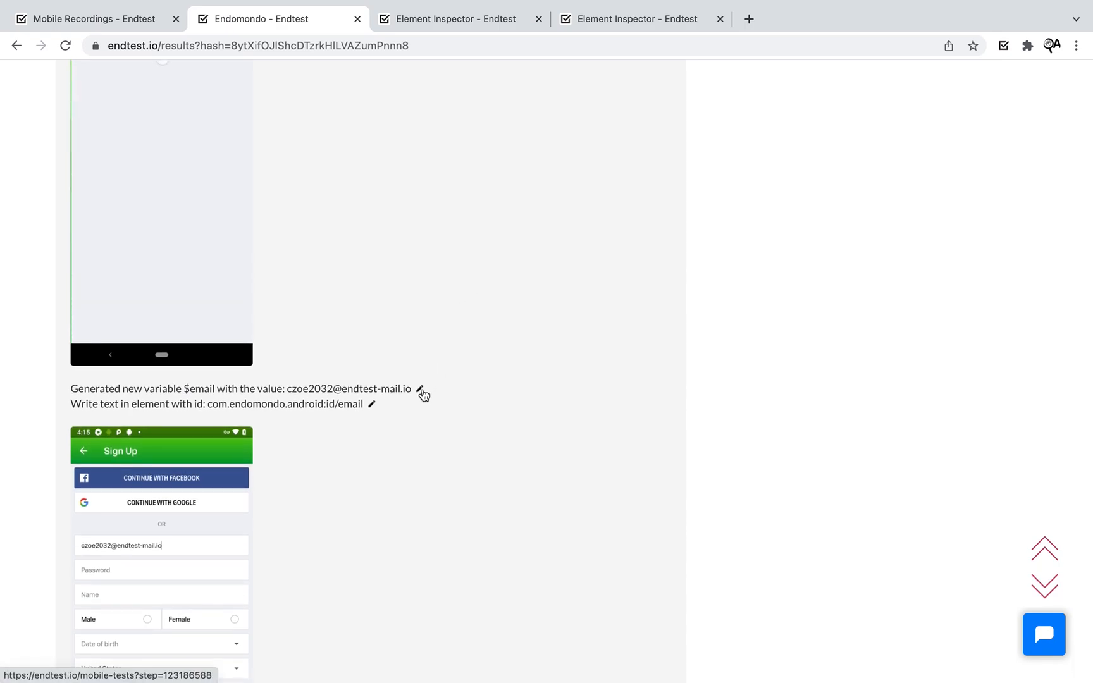
left_click(420, 389)
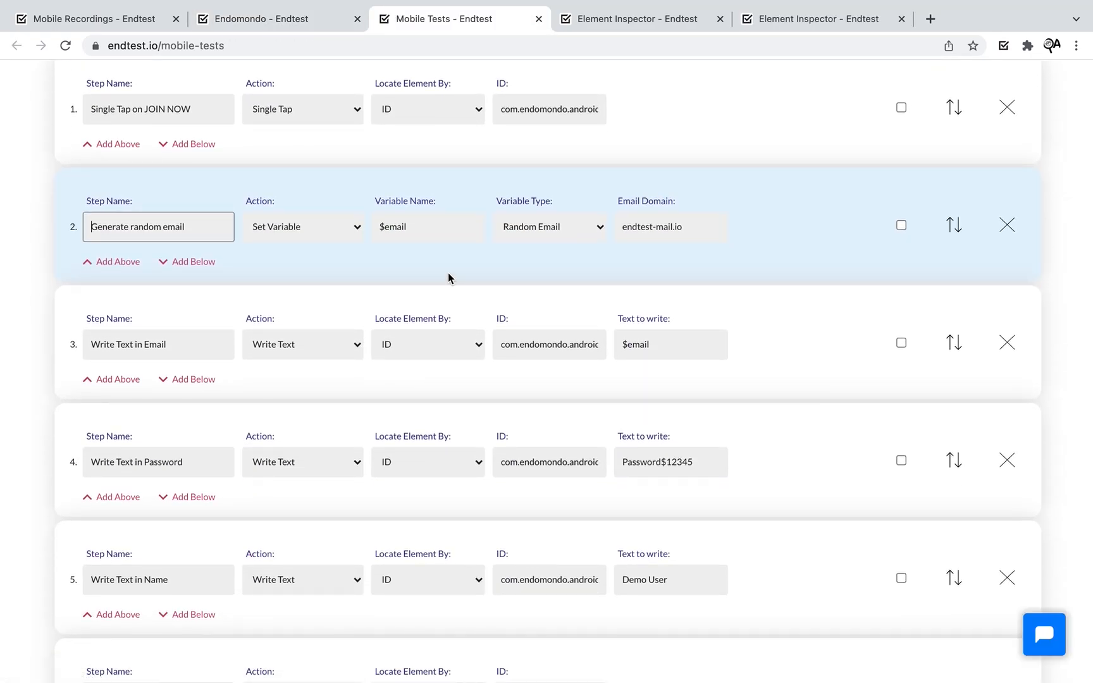
left_click(688, 233)
left_click(273, 22)
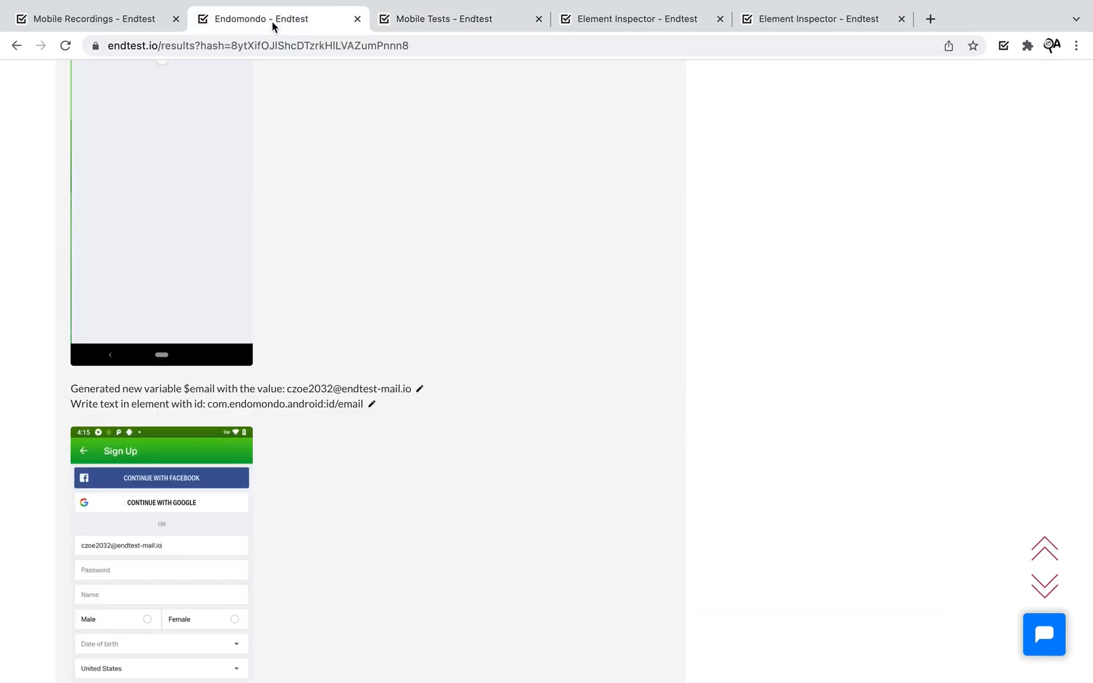
- Browse the run's screenshots, then play its recorded video
scroll(612, 473, "down", 20)
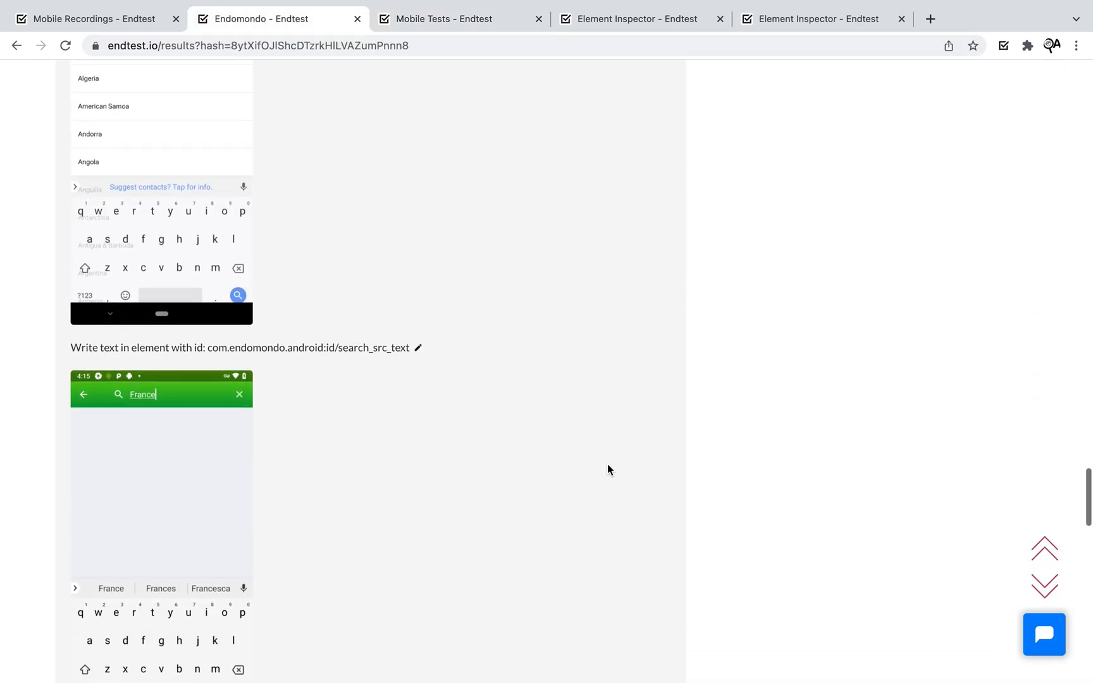
scroll(491, 393, "down", 20)
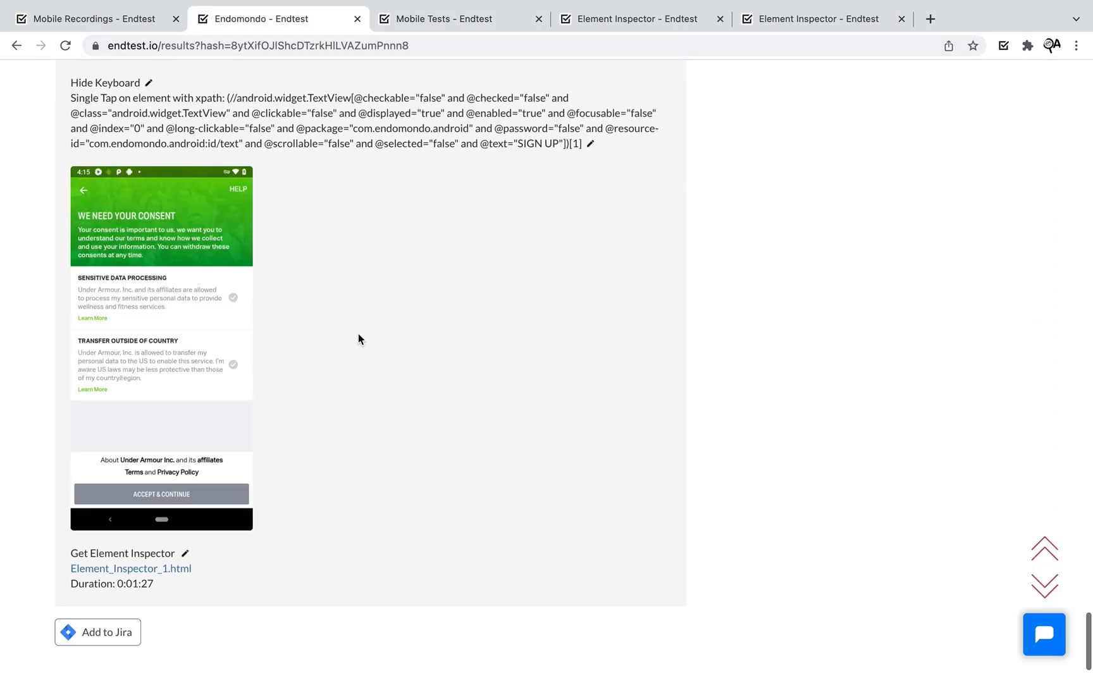
scroll(354, 335, "up", 2)
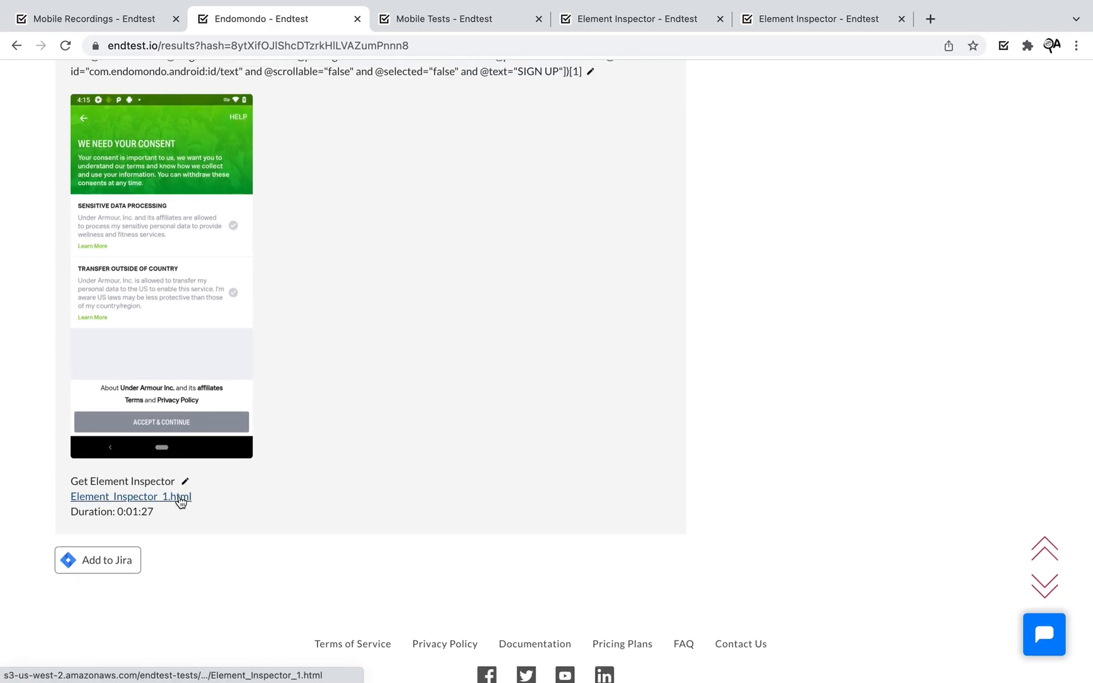
scroll(438, 348, "up", 20)
scroll(438, 346, "up", 10)
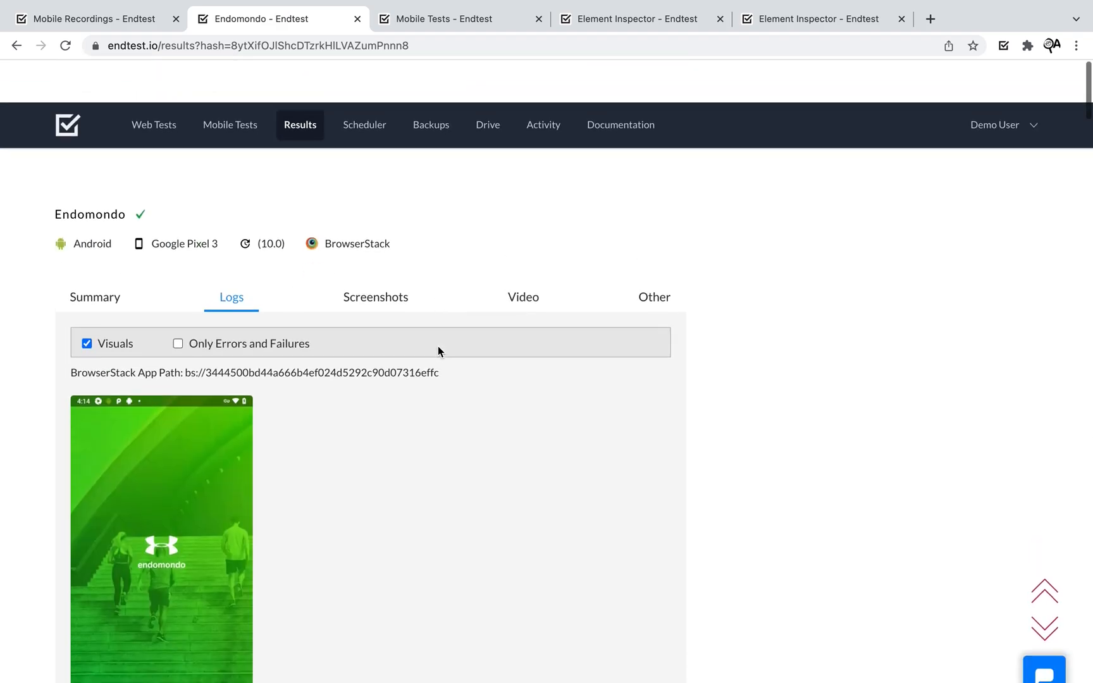
left_click(373, 253)
scroll(824, 475, "down", 5)
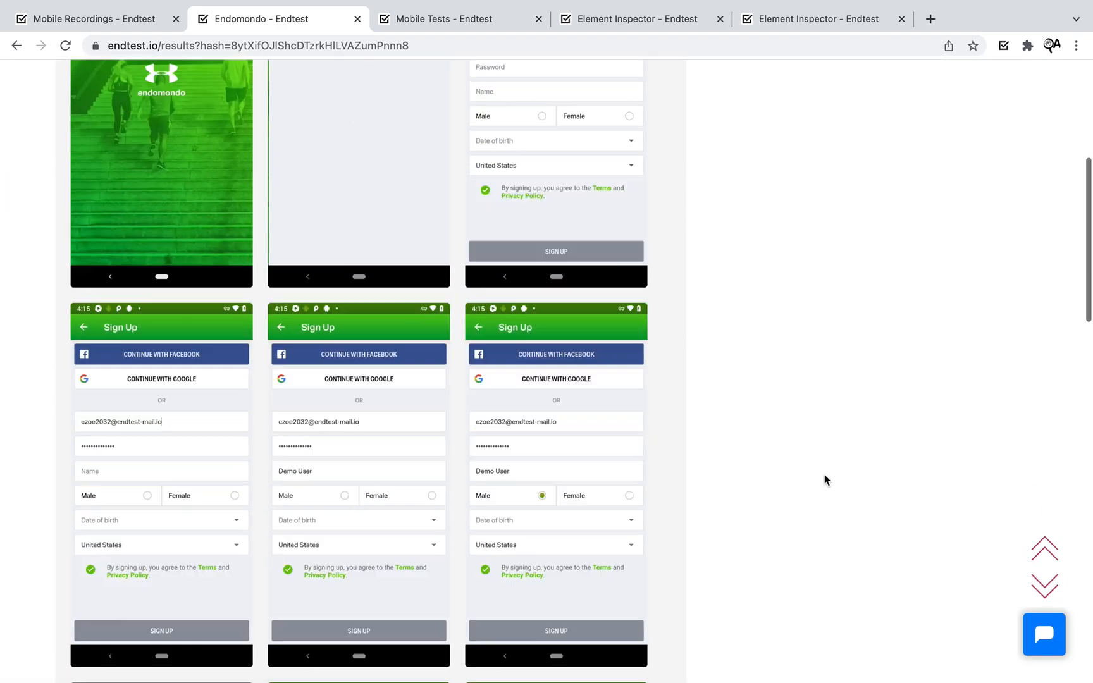
scroll(824, 475, "up", 5)
left_click(523, 254)
left_click(88, 627)
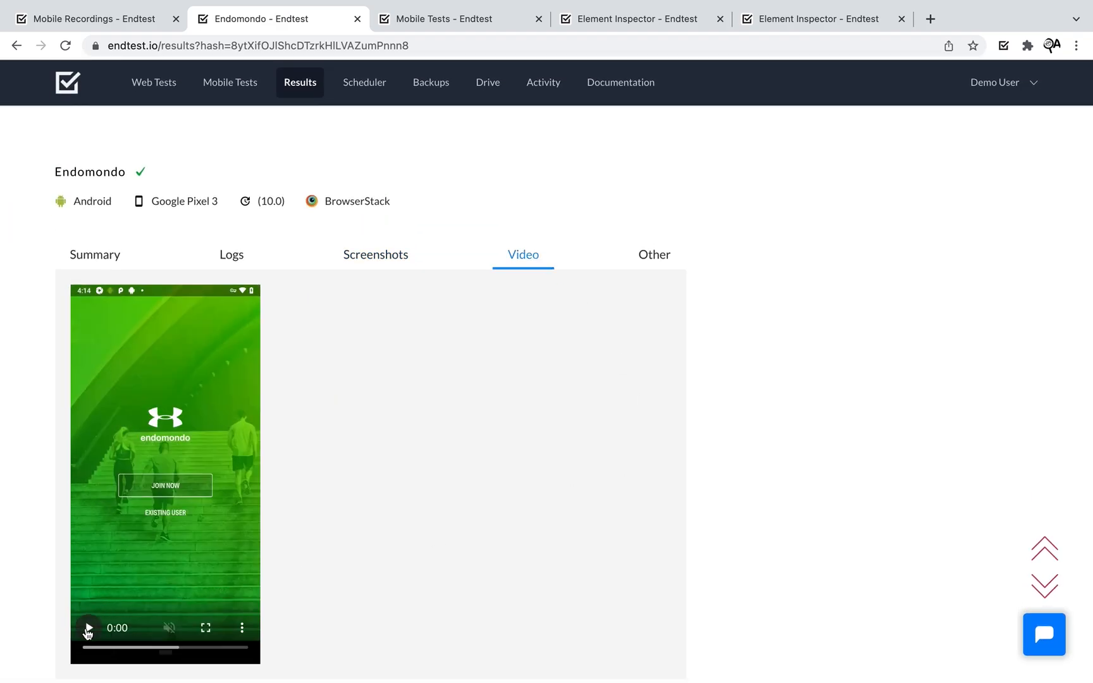